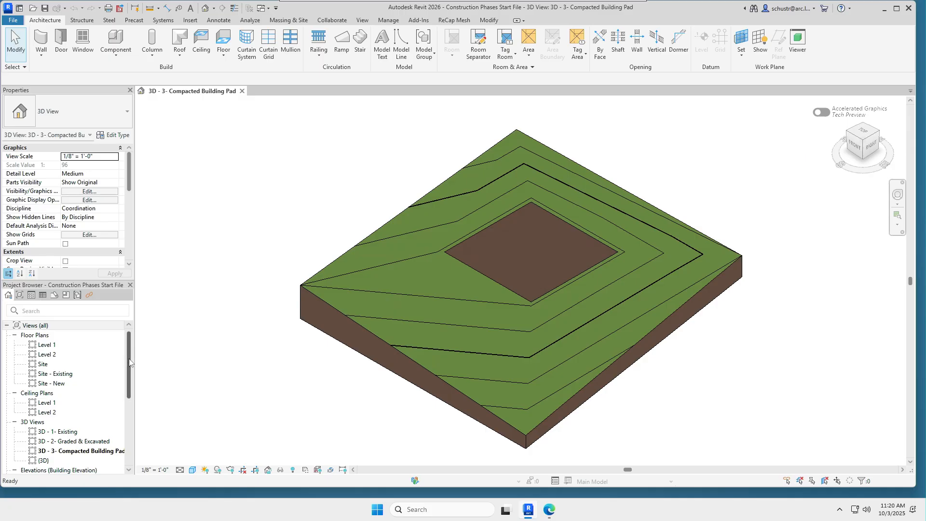
Create a new sheet with the B 11 x 17 Horizontal titleblock loaded from the US library's Titleblocks folder
left_click_drag(129, 362, 129, 431)
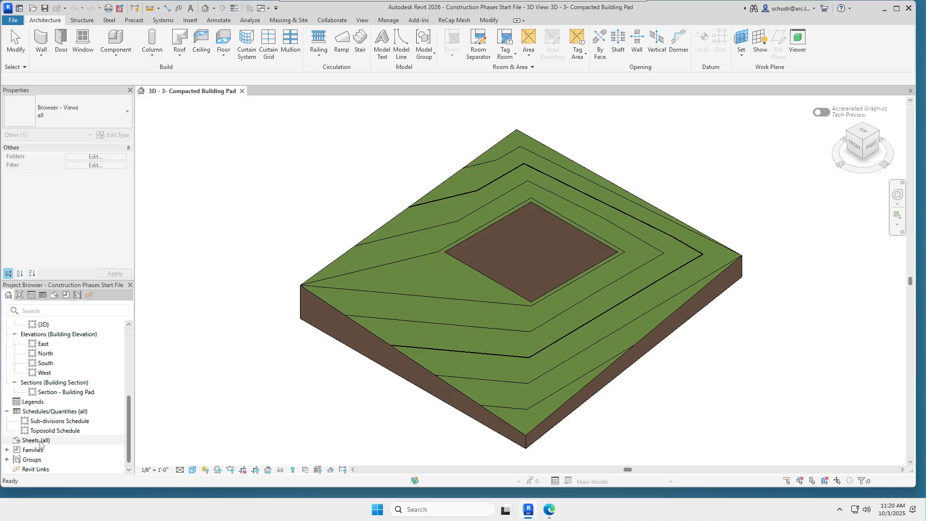
right_click(40, 442)
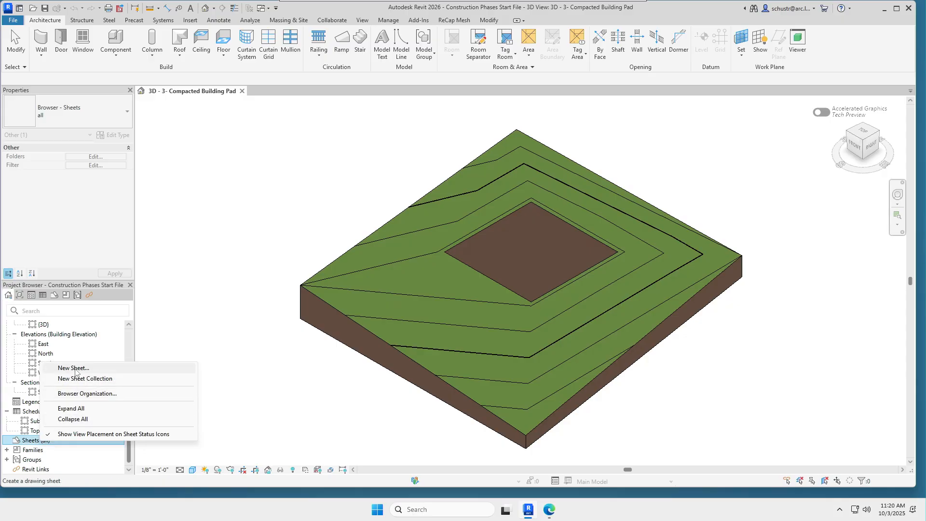
left_click(74, 368)
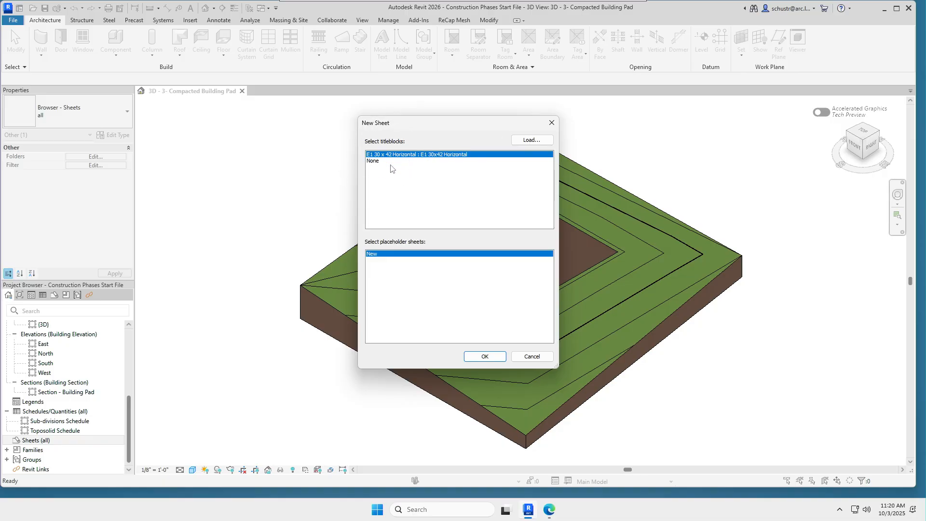
left_click(390, 166)
left_click(530, 141)
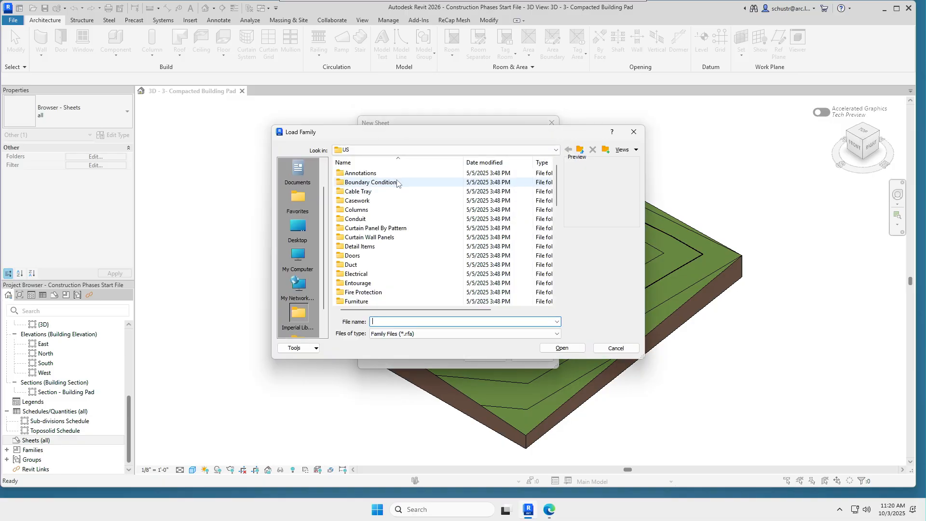
scroll(368, 208, "down", 4)
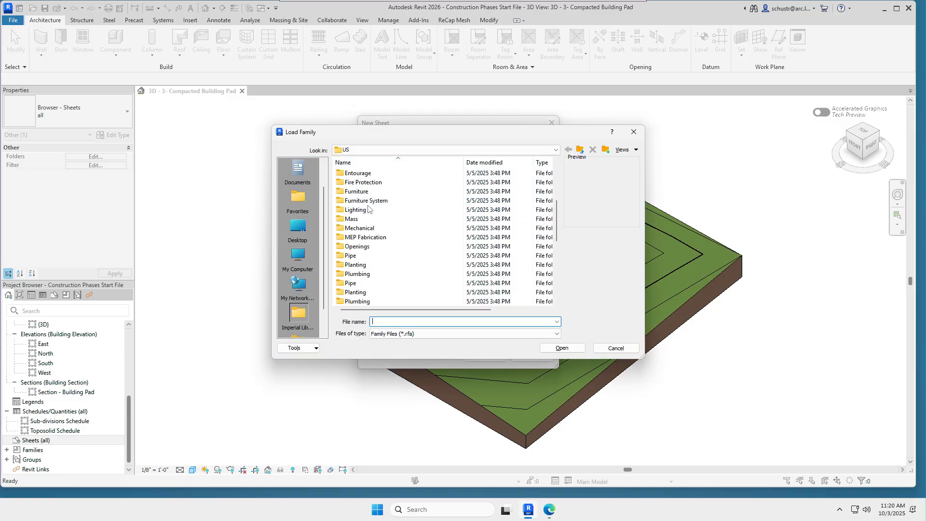
scroll(367, 212, "down", 6)
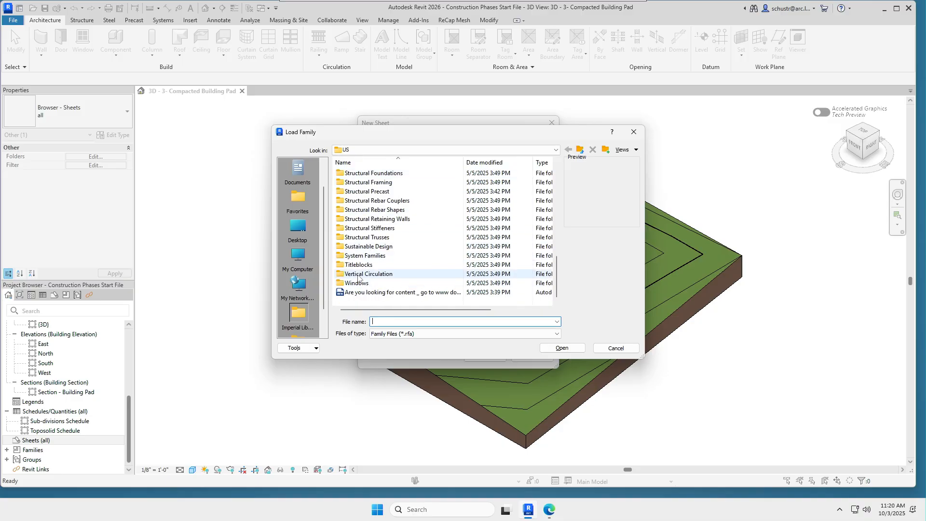
double_click(362, 264)
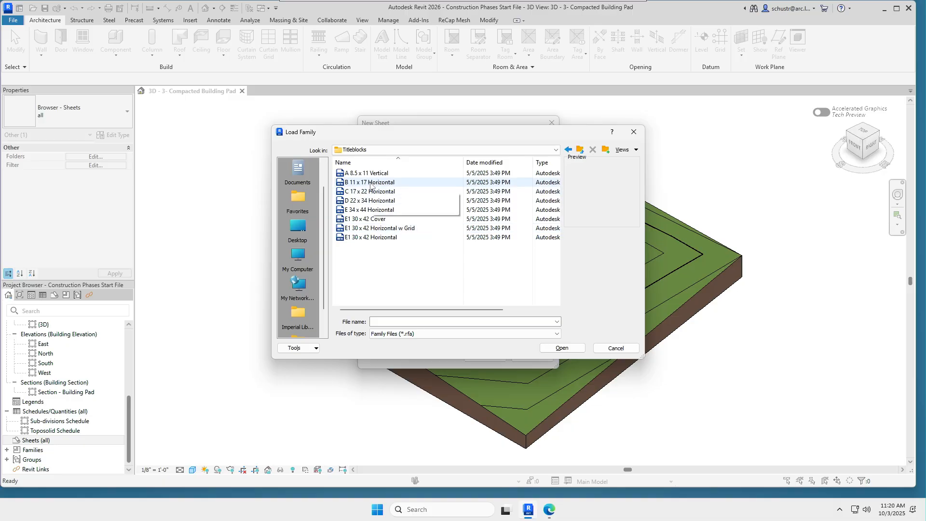
key("ctrl")
left_click(371, 183)
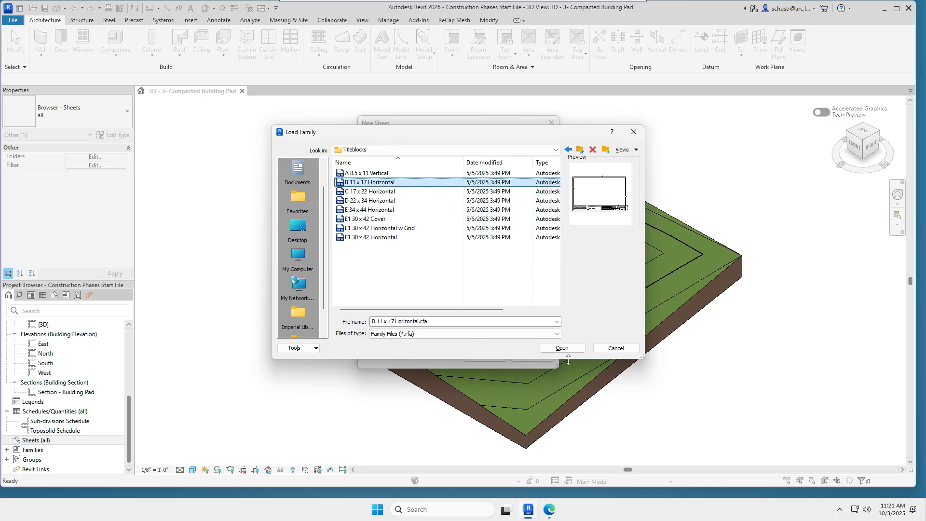
left_click(562, 348)
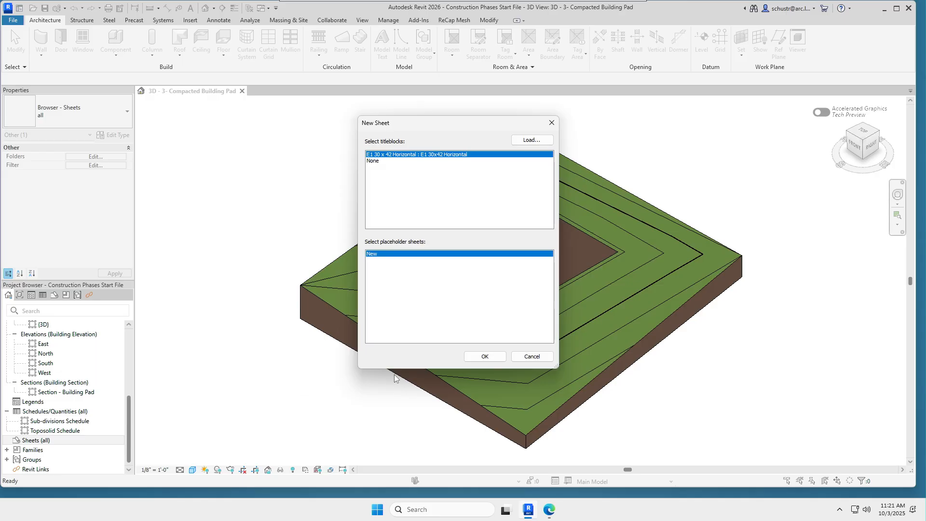
left_click(482, 357)
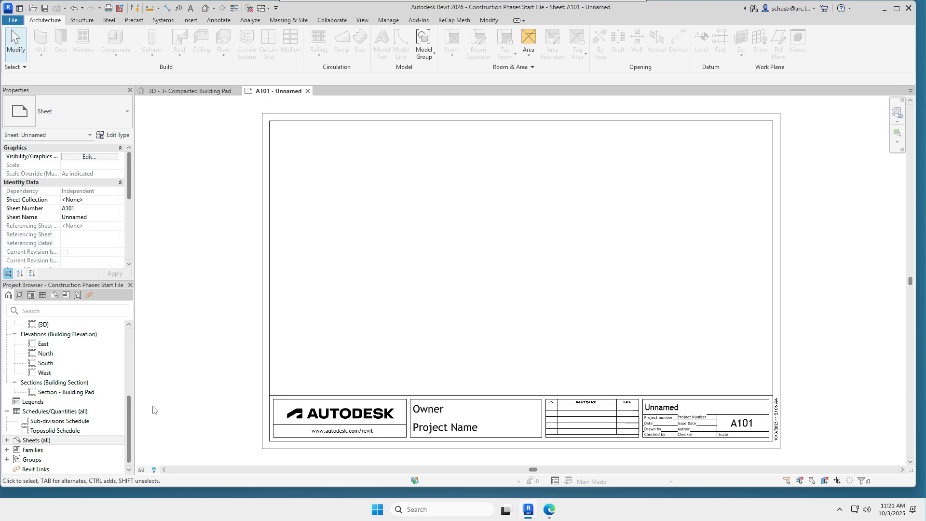
Add the Site - Existing floor plan view to sheet A101, placing it in the left half of the sheet
left_click(7, 441)
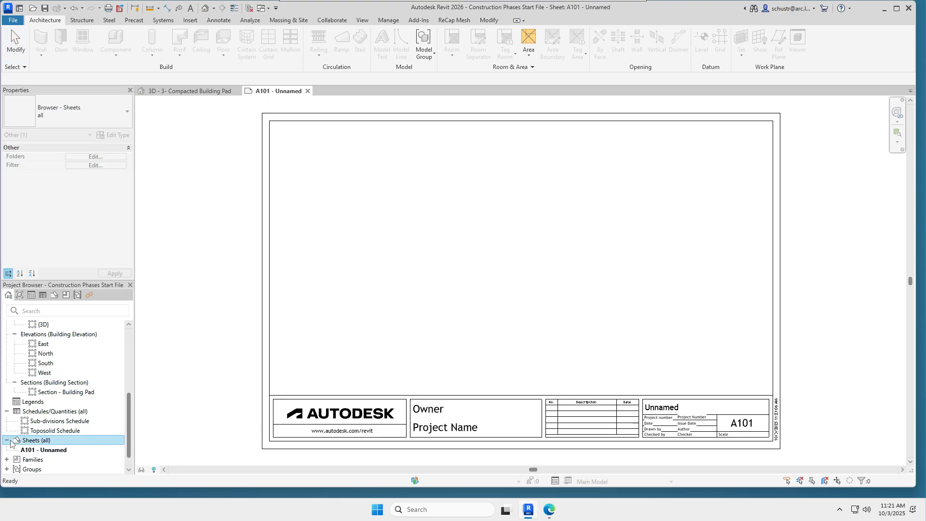
right_click(51, 451)
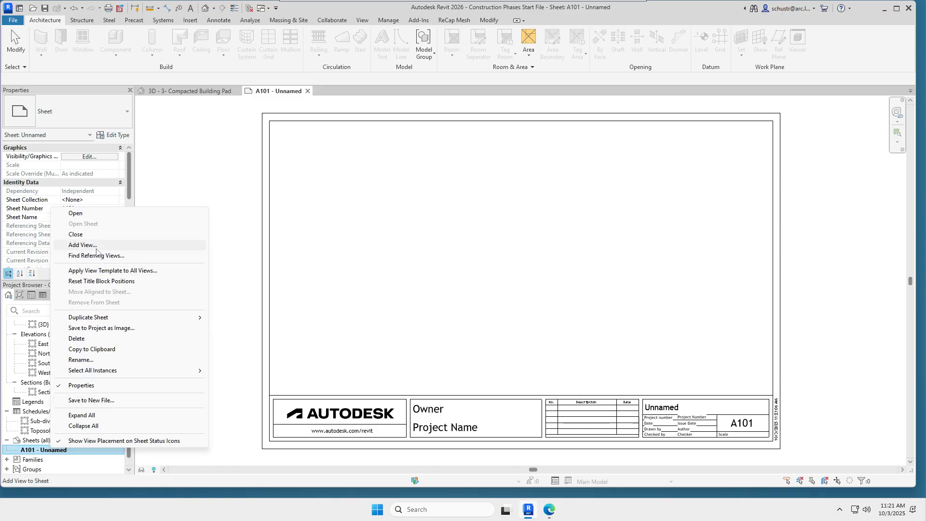
left_click(82, 245)
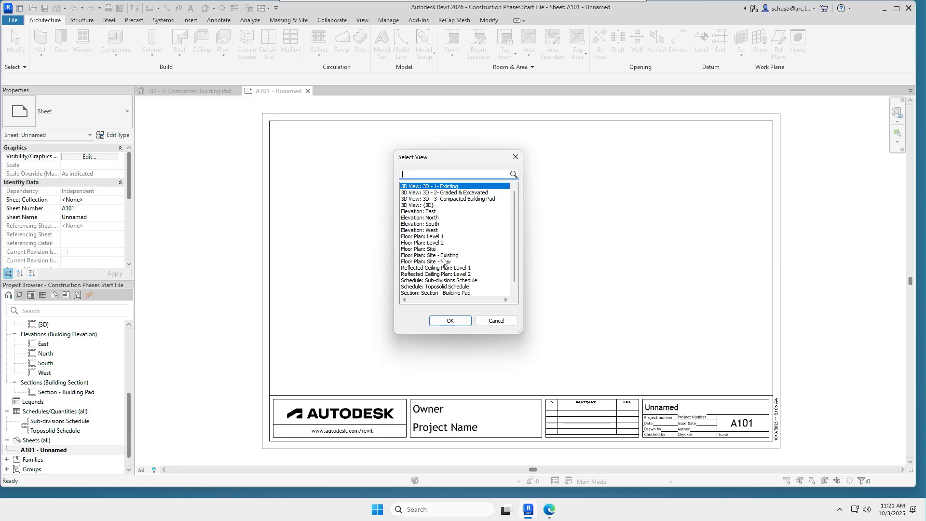
left_click(442, 255)
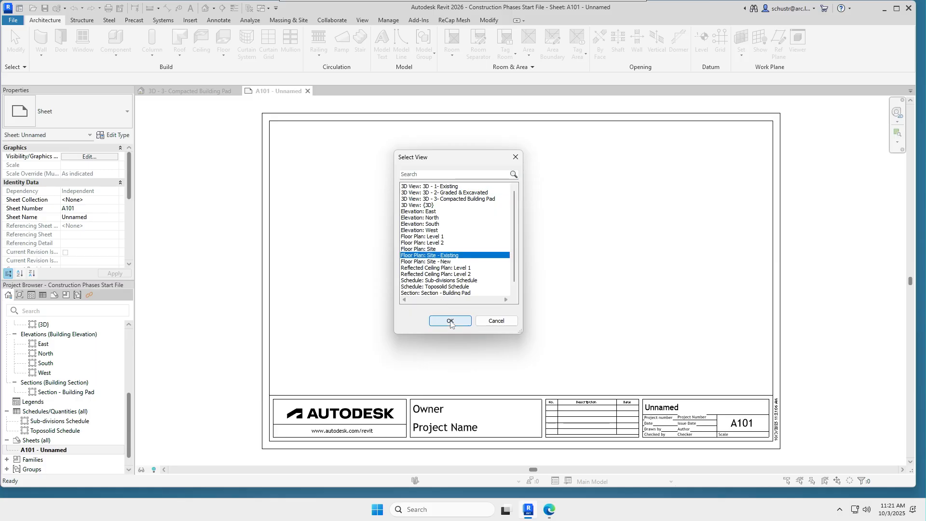
left_click(450, 321)
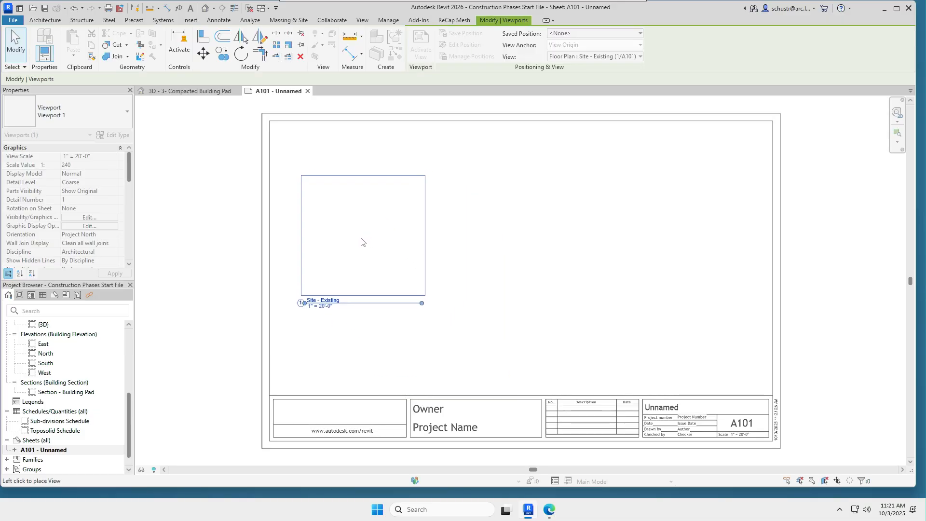
left_click(368, 245)
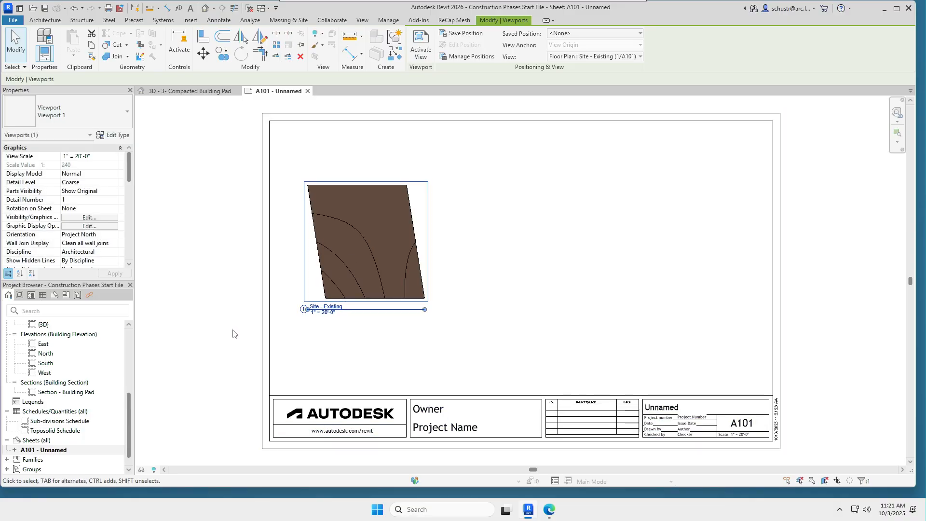
Place the Site - New floor plan on sheet A101 to the right of Site - Existing, aligned horizontally with it
right_click(54, 451)
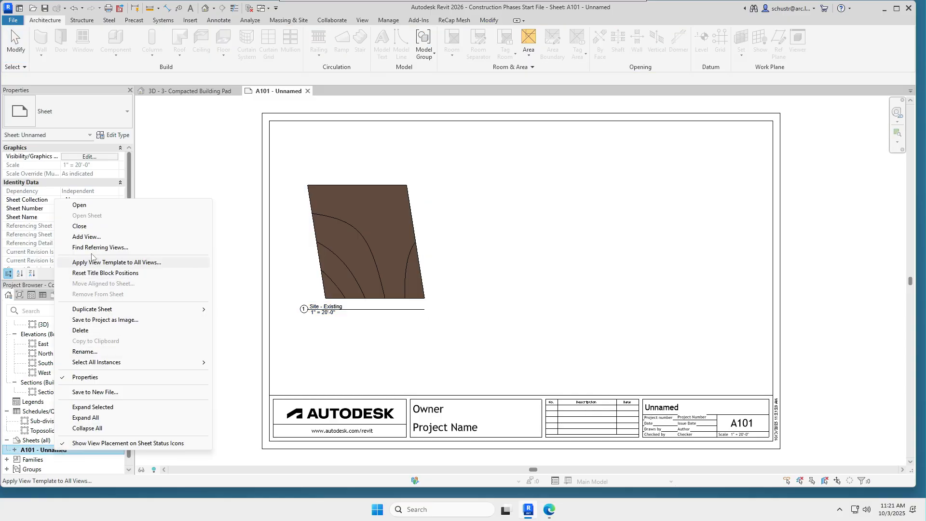
left_click(234, 284)
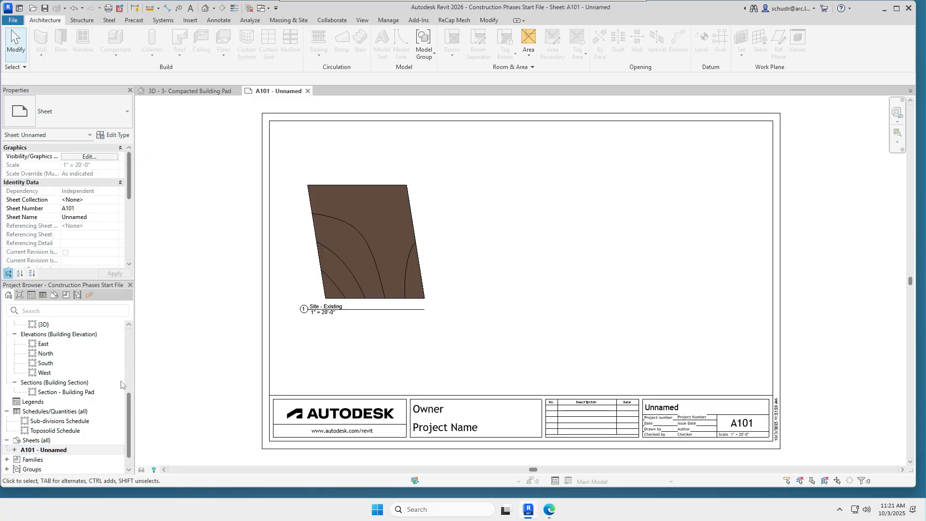
left_click_drag(129, 399, 136, 334)
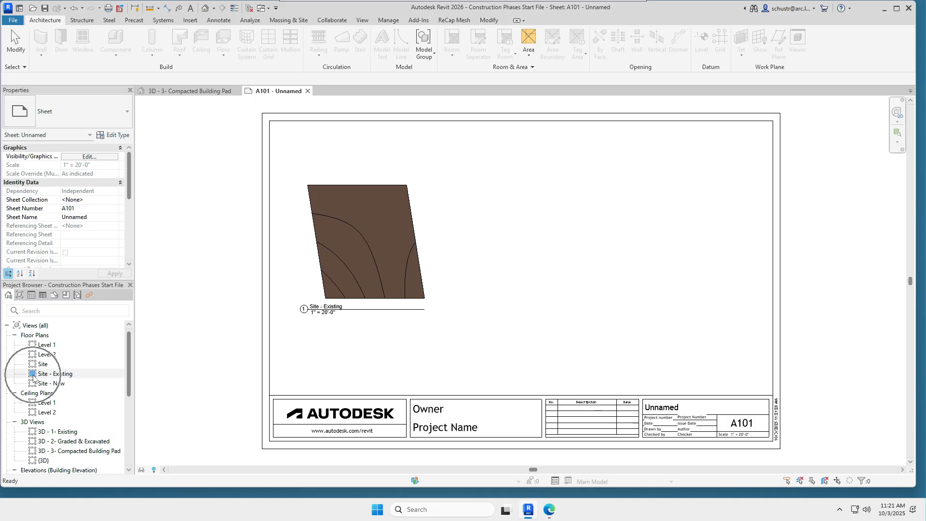
left_click(70, 385)
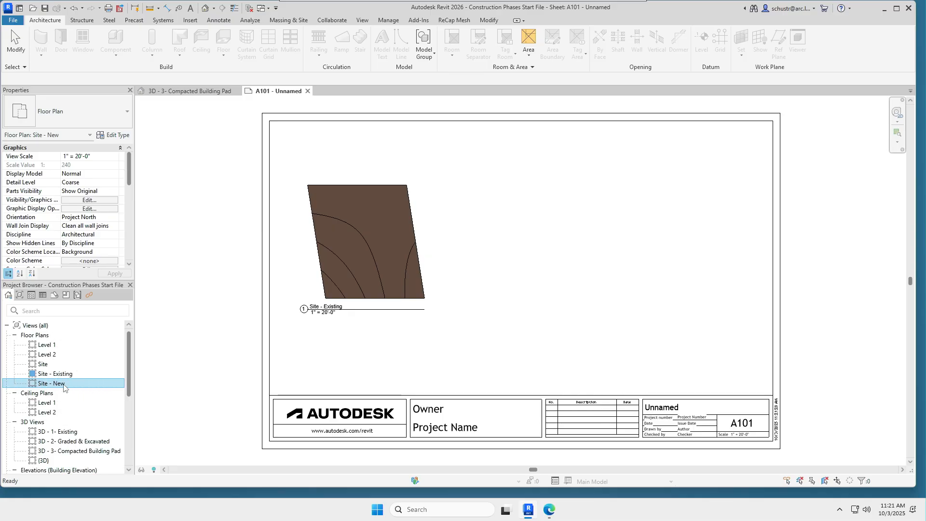
left_click_drag(63, 385, 545, 287)
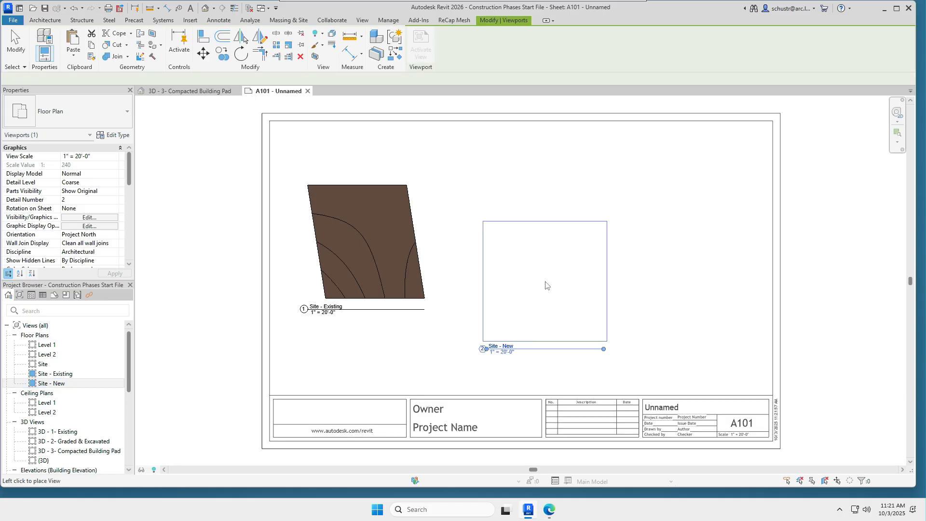
left_click(545, 244)
left_click(490, 355)
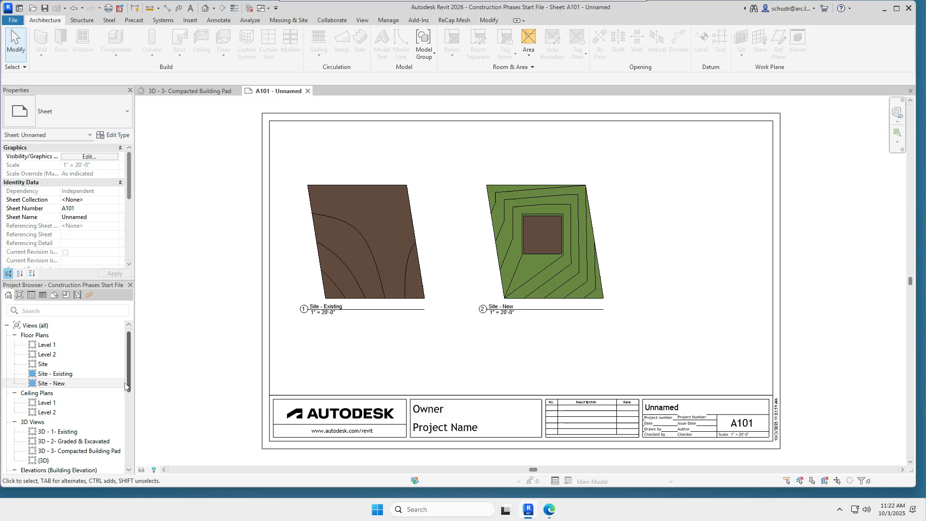
Open the Toposolid Schedule and review its Area and Net cut/fill columns
left_click_drag(128, 382, 127, 451)
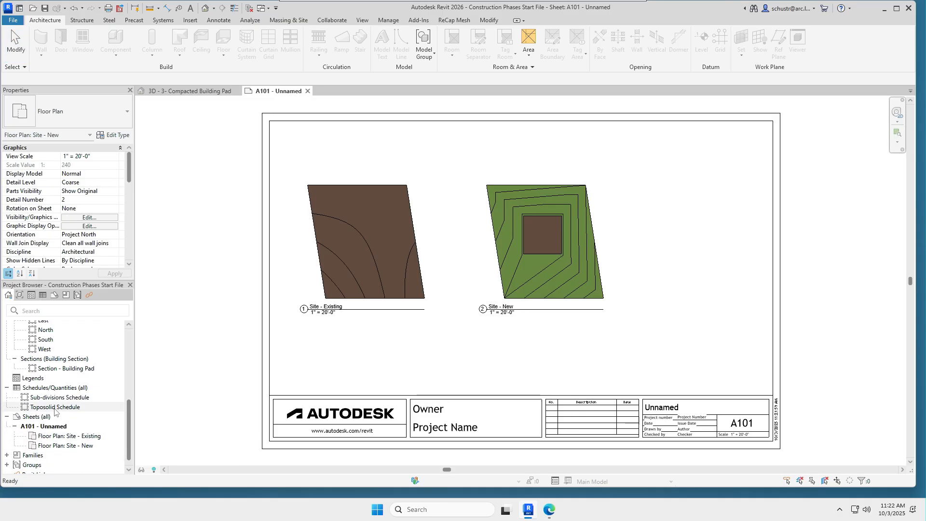
key("ctrl")
key("ctrl")
key("ctrl")
key("ctrl")
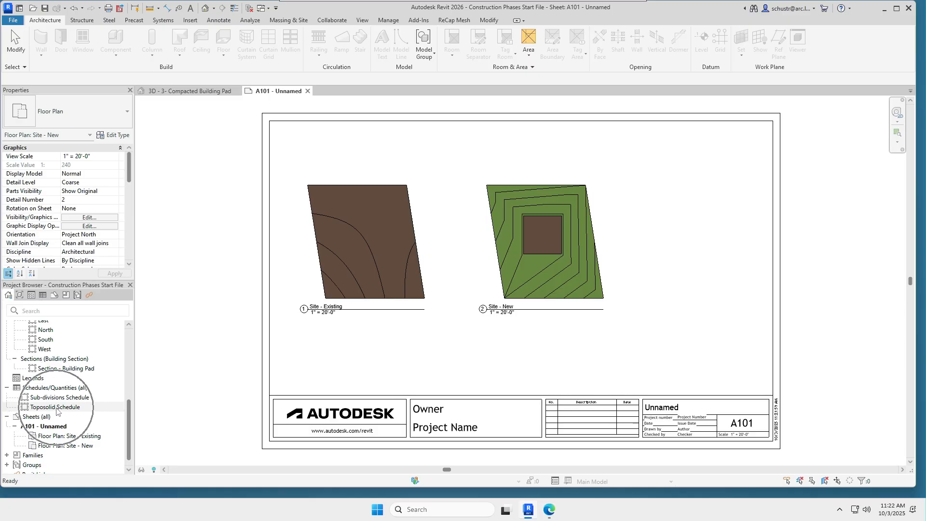
double_click(57, 407)
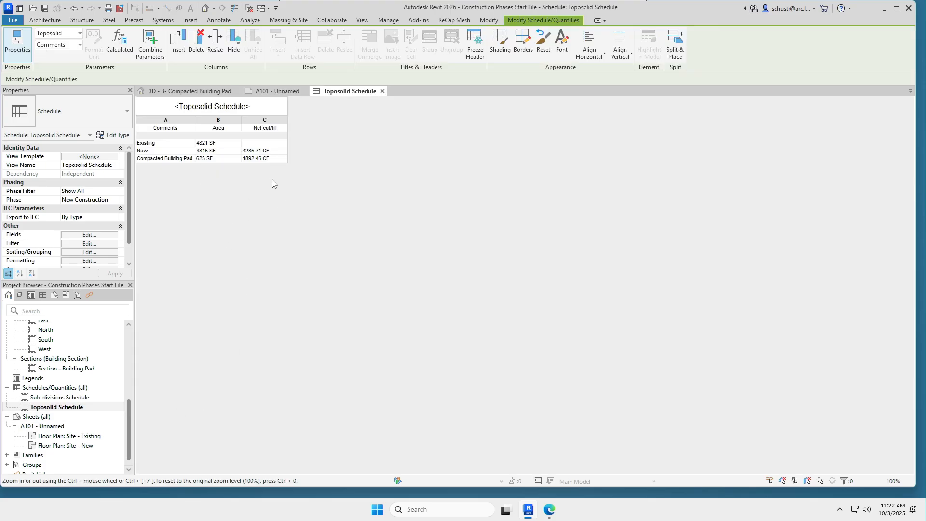
scroll(271, 179, "up", 5, "ctrl")
scroll(273, 179, "up", 3, "ctrl")
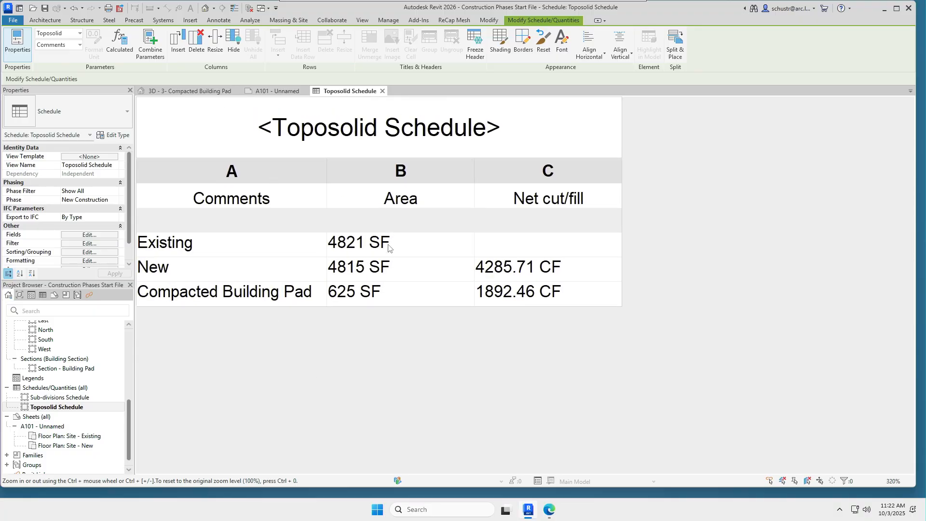
key("ctrl")
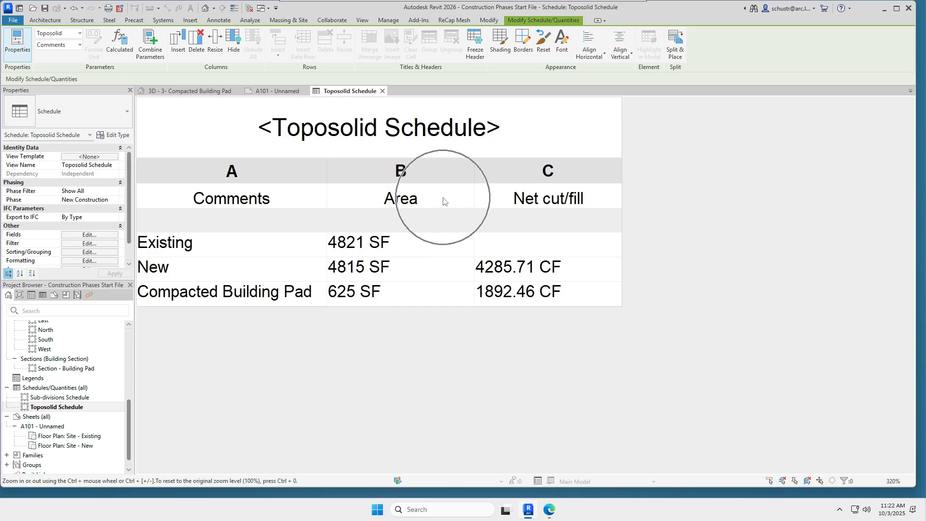
key("ctrl")
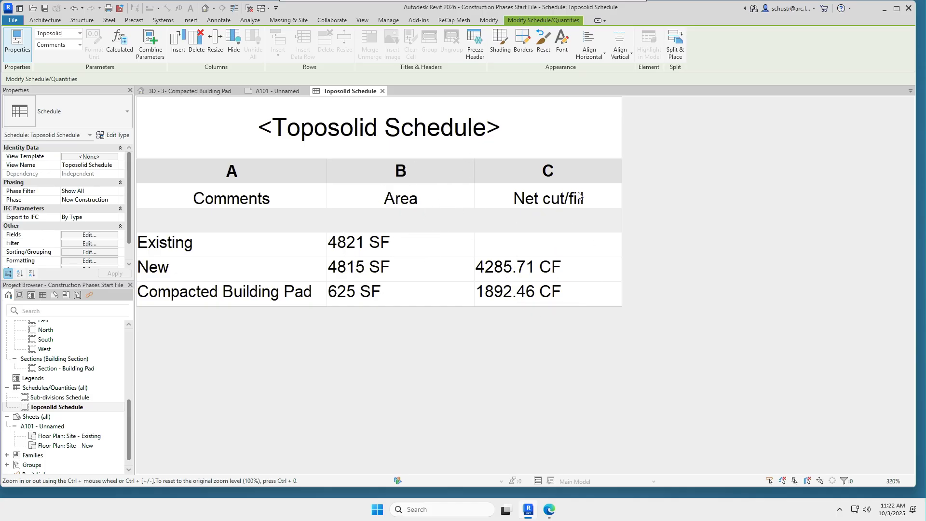
key("ctrl")
In the Toposolid Schedule's formatting properties, change the Area field's heading to "Area - SF"
left_click(129, 264)
key("ctrl")
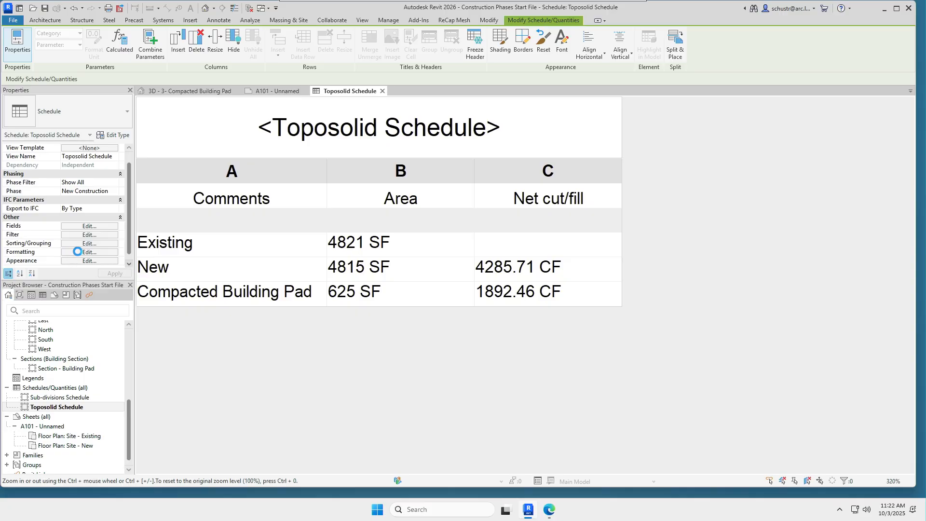
scroll(79, 255, "down", 1)
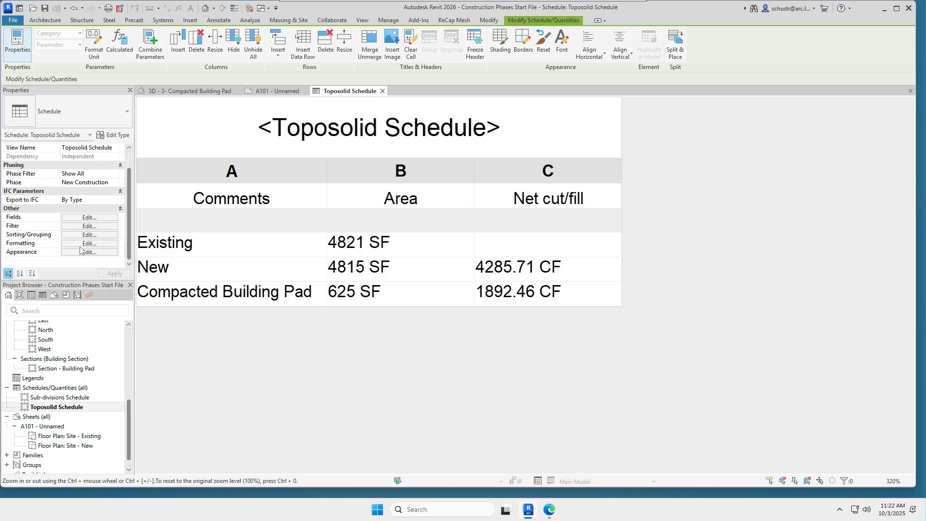
key("ctrl")
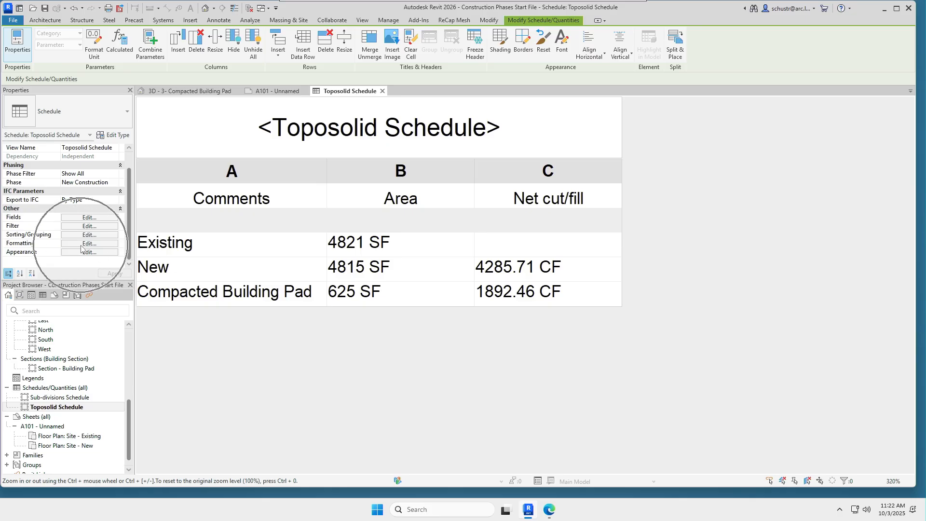
left_click(92, 218)
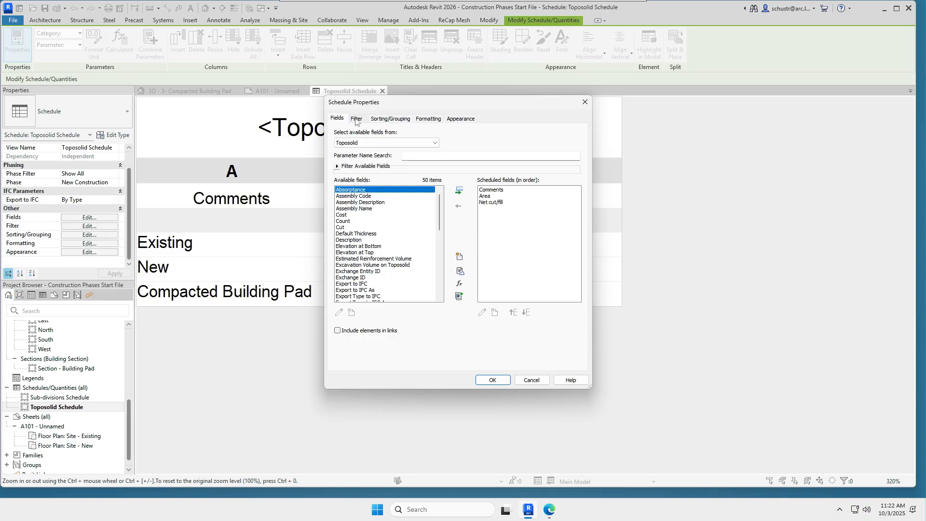
left_click(426, 120)
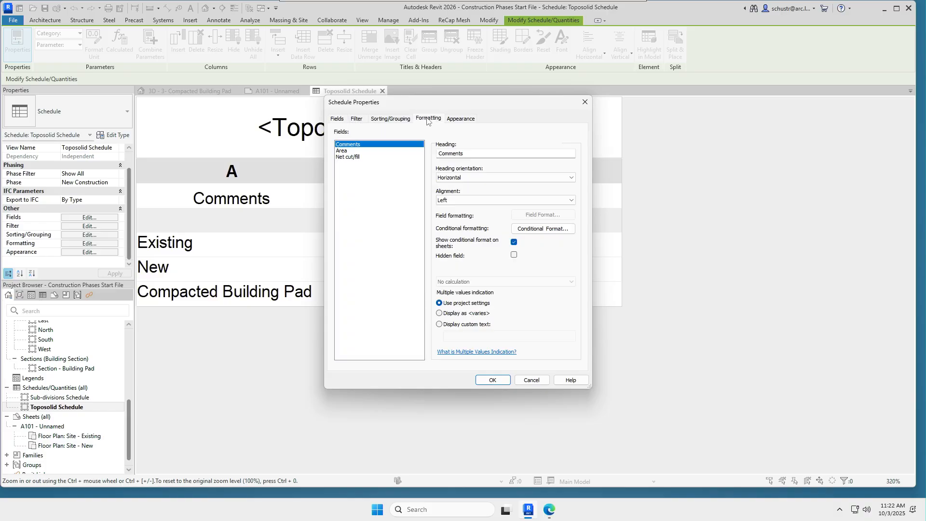
left_click(344, 151)
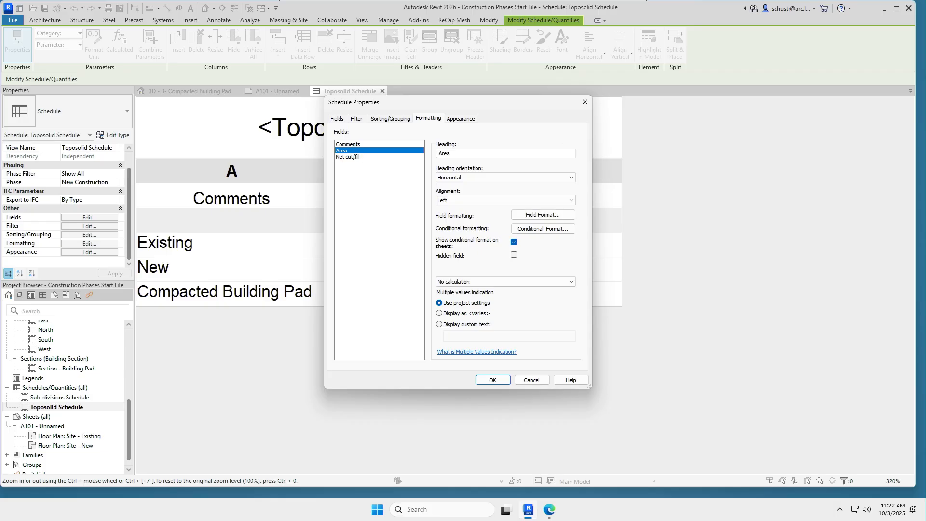
left_click(451, 154)
key("ctrl")
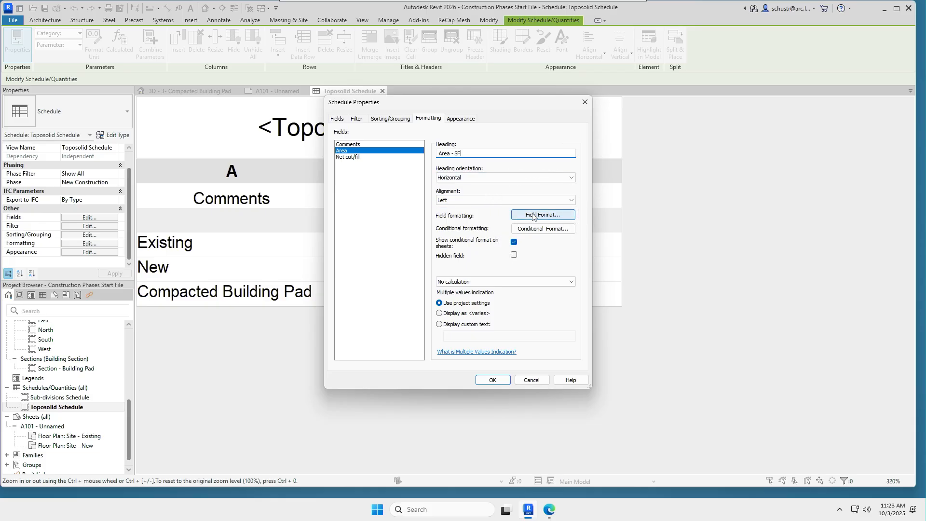
Override the project settings in the Area field's format and set its unit symbol to None
key("ctrl")
left_click(532, 215)
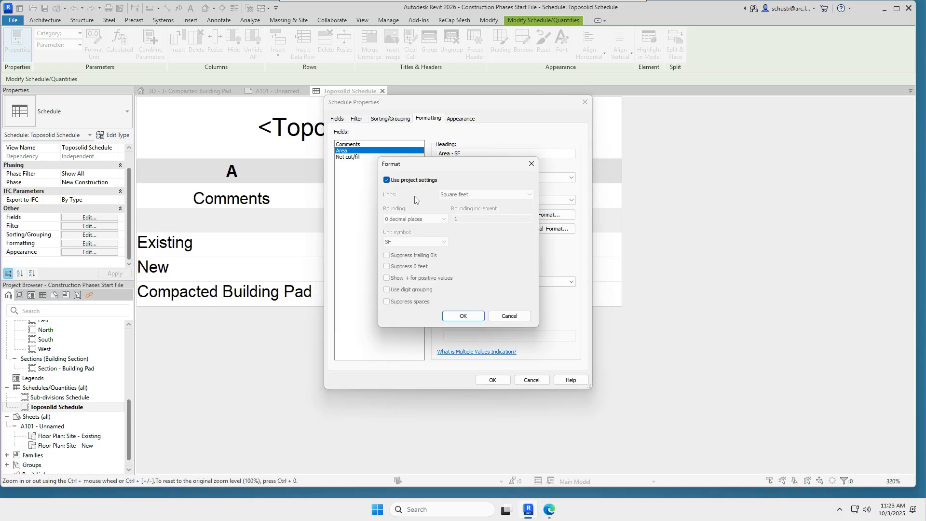
key("ctrl")
left_click(387, 181)
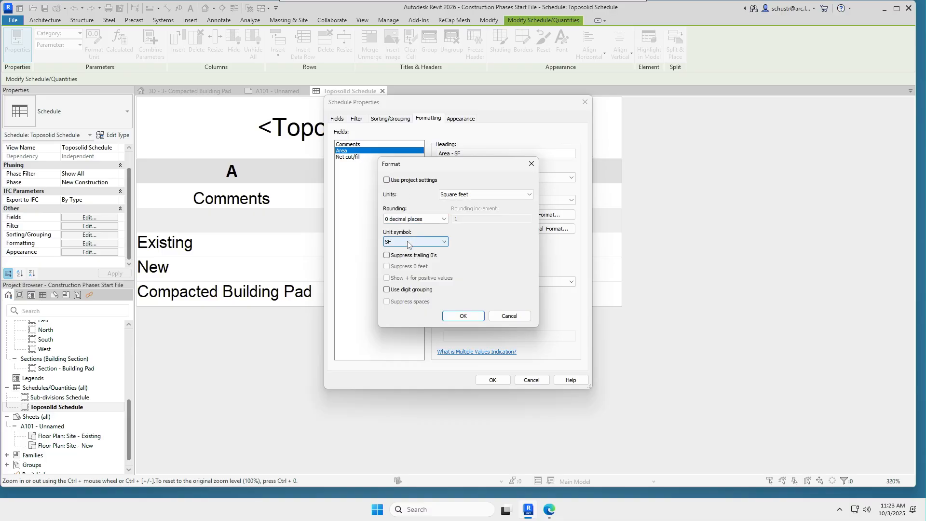
key("ctrl")
left_click(443, 242)
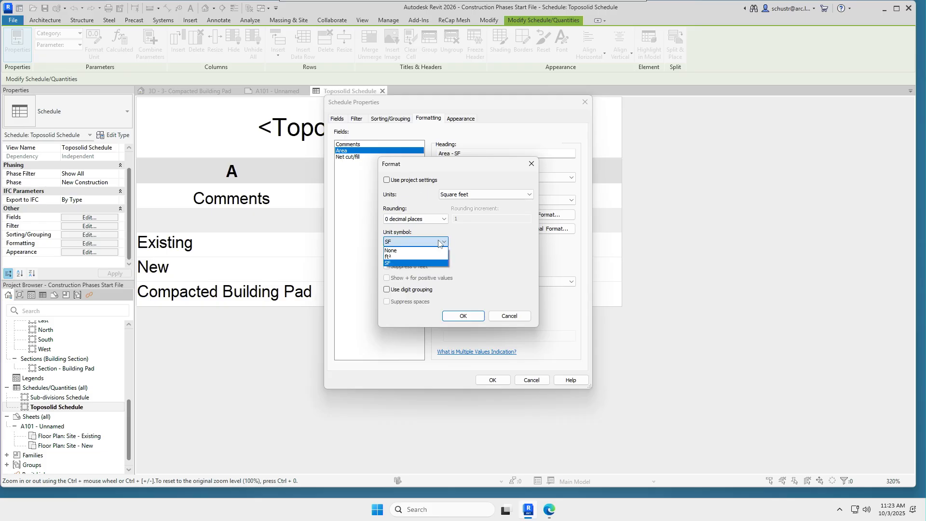
left_click(395, 251)
left_click(461, 316)
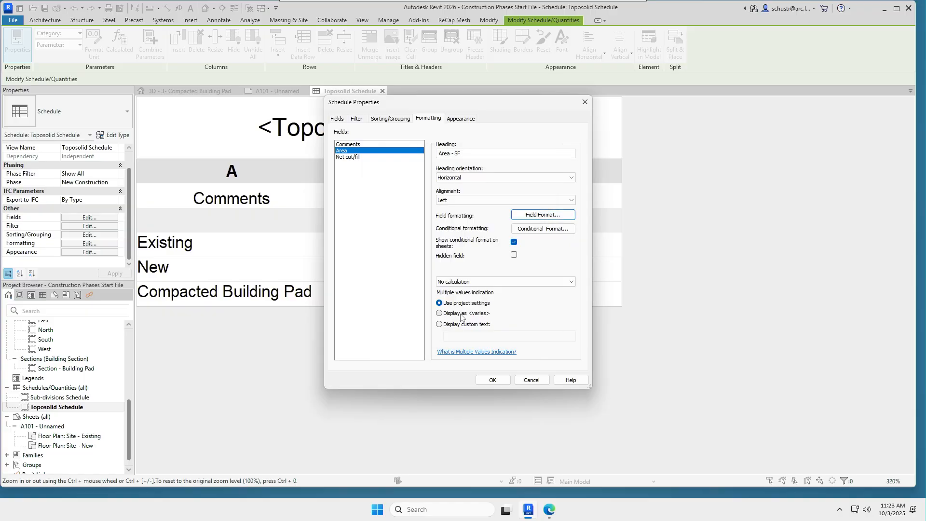
Change the Net cut/fill heading to "Net cut/fill - CF" and override its project format with unit symbol None
left_click(345, 157)
left_click(464, 154)
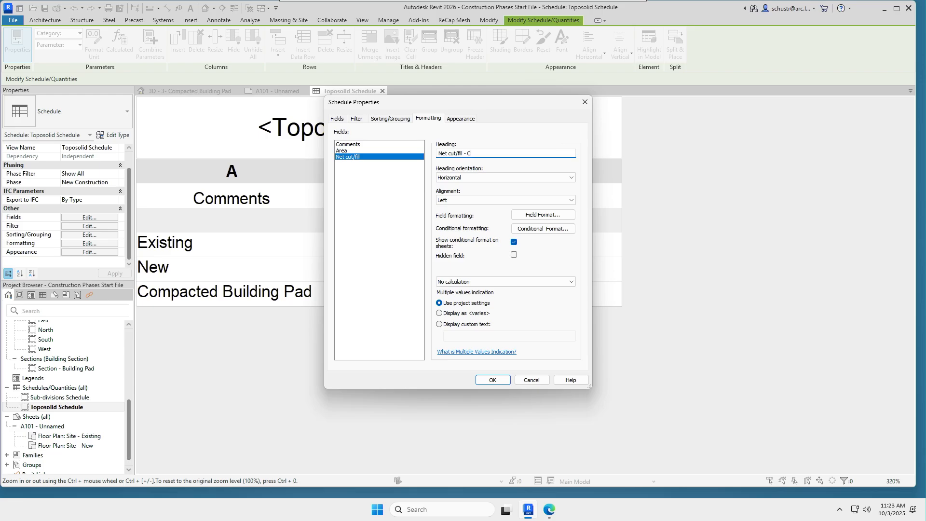
type("- CF")
left_click(538, 216)
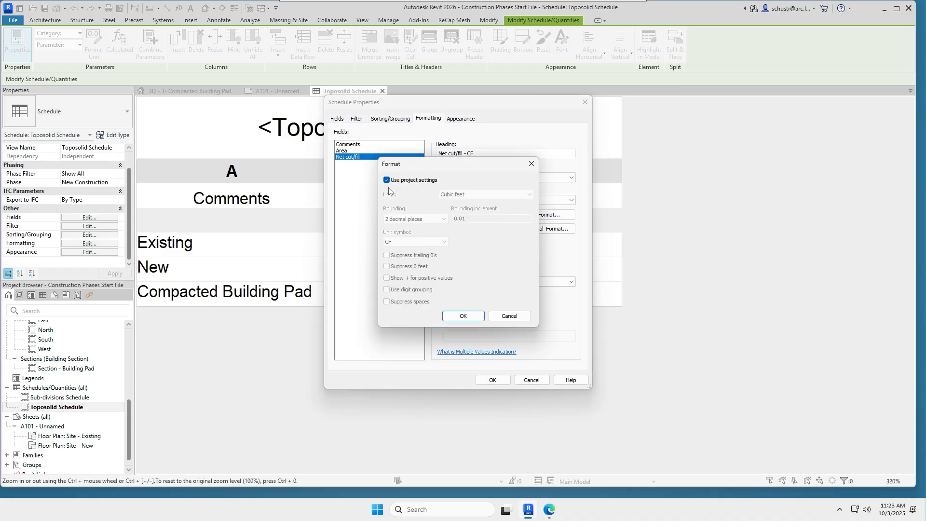
left_click(387, 179)
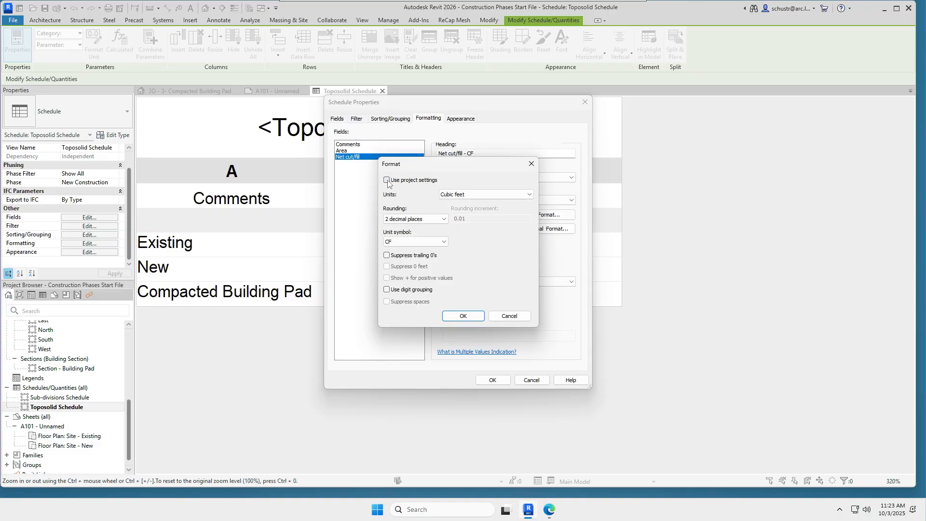
left_click(411, 243)
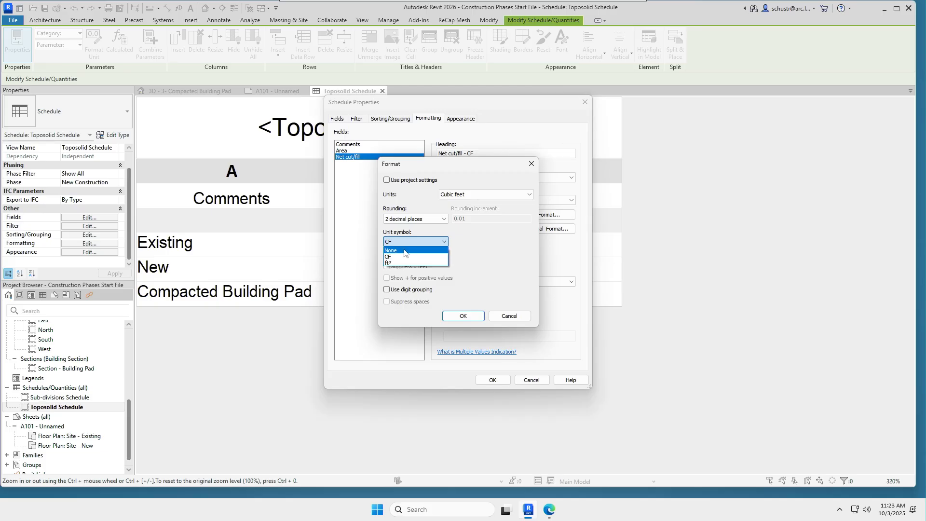
left_click(404, 251)
left_click(460, 315)
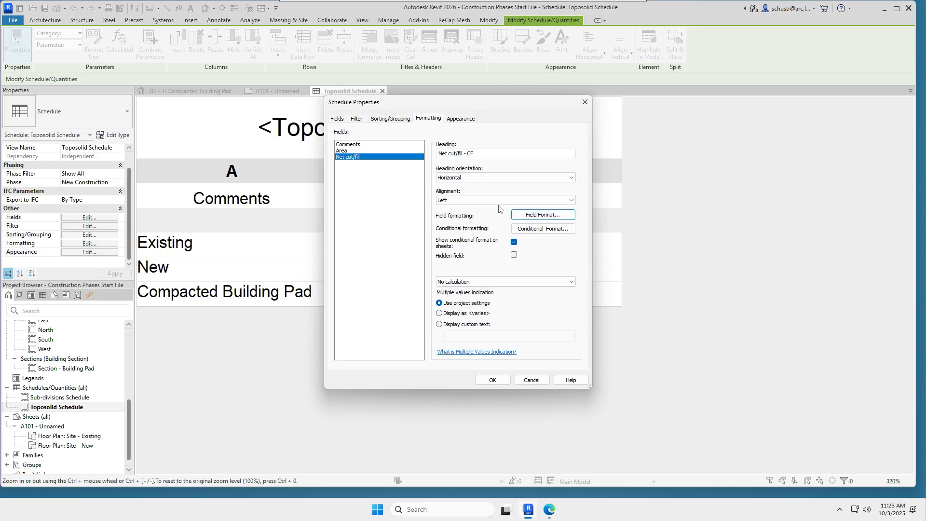
Turn off the blank row before data in the schedule's appearance and apply the schedule properties
left_click(461, 118)
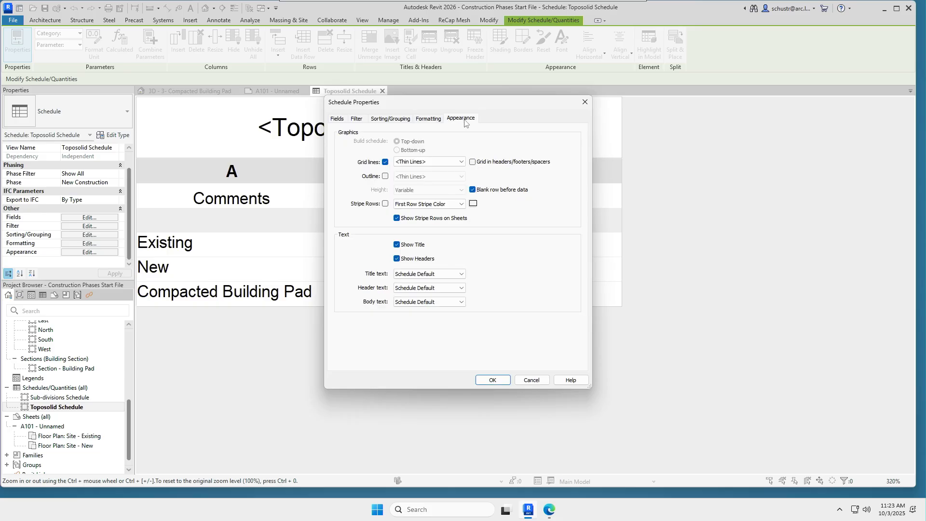
left_click(473, 190)
left_click(491, 379)
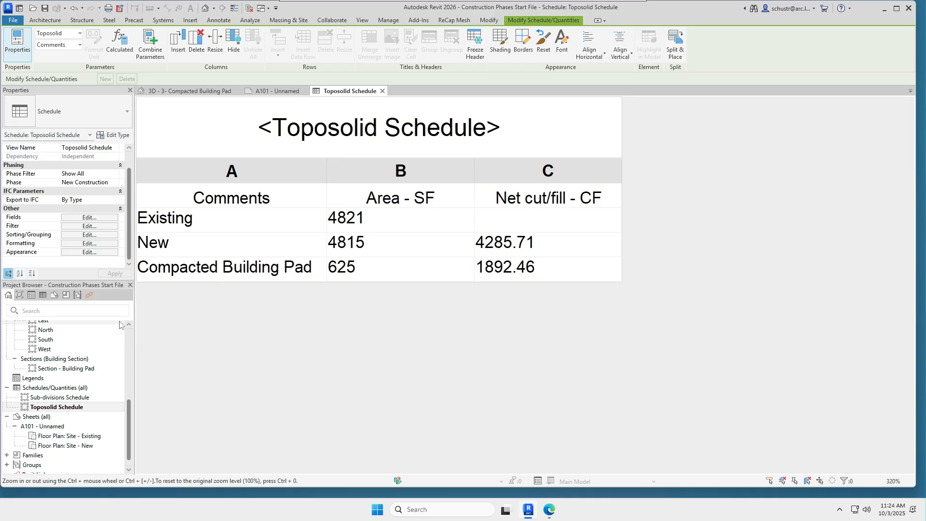
Set the alignment of the Comments, Area and Net cut/fill fields to Center
left_click(90, 244)
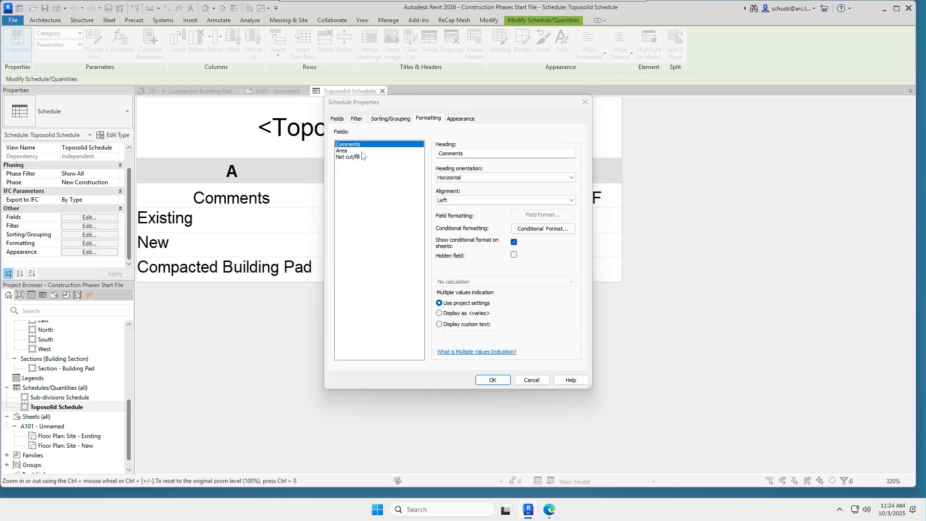
left_click(353, 158, "shift")
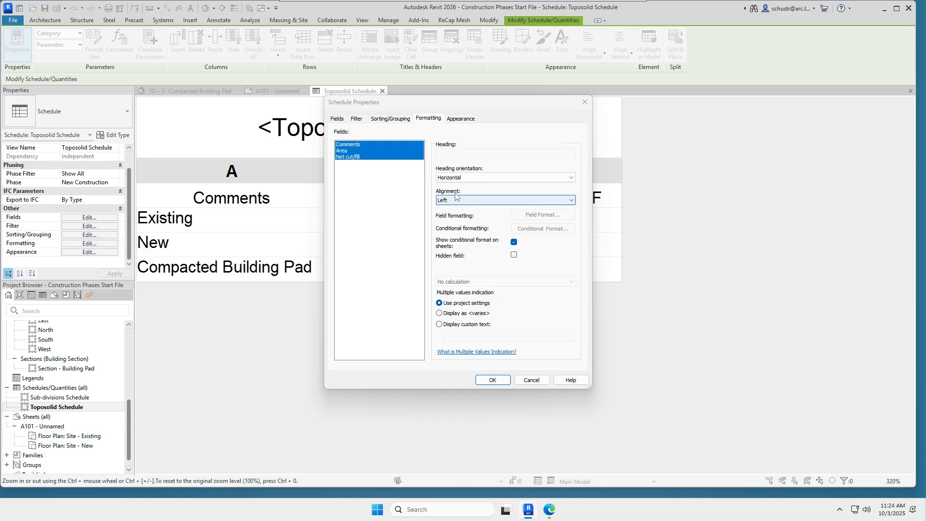
key("ctrl")
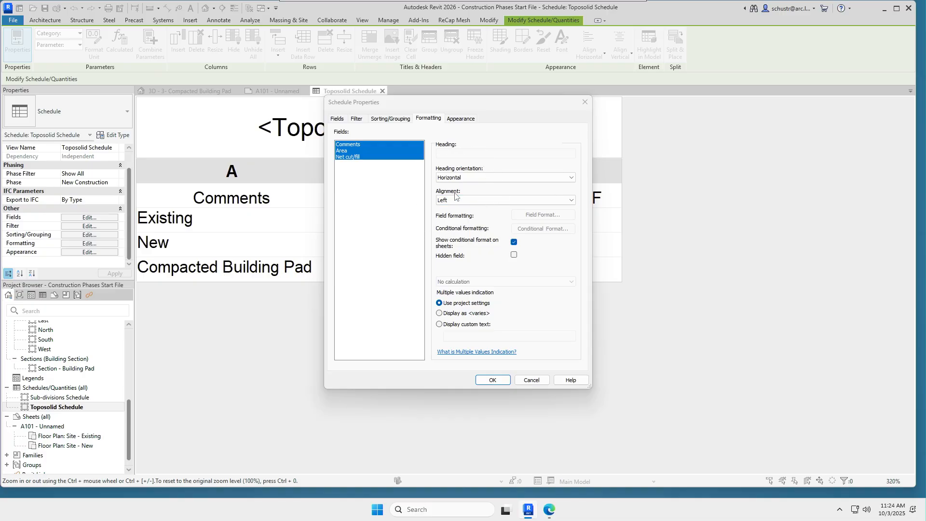
left_click(458, 200)
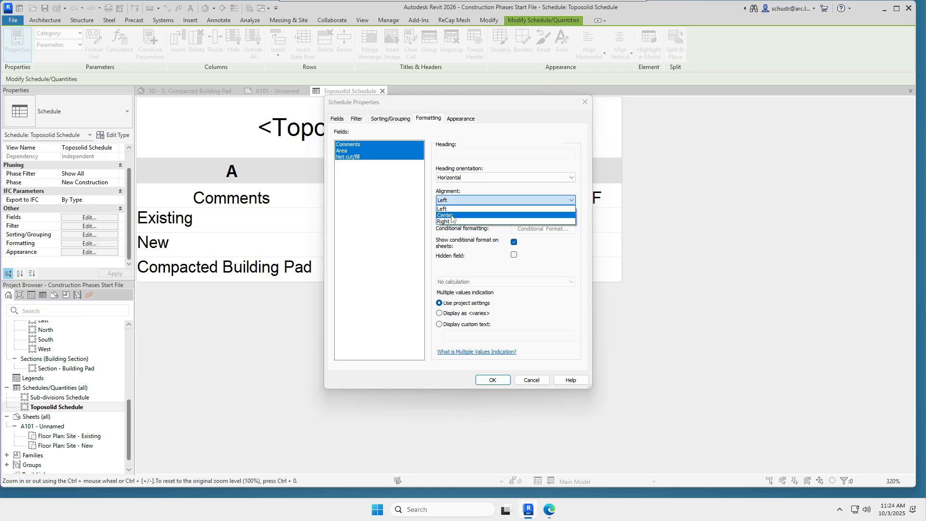
left_click(452, 218)
left_click(492, 380)
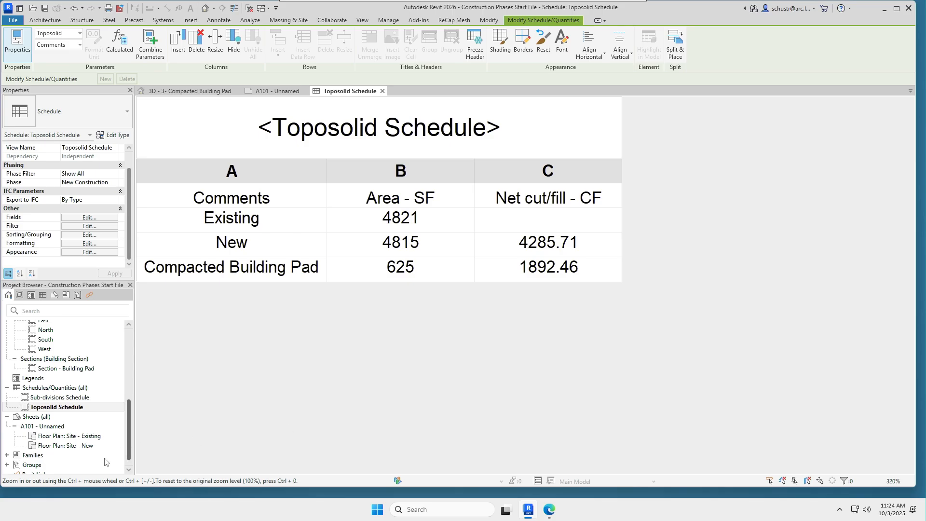
Add the Toposolid Schedule to sheet A101, placing it to the right of the Site - New plan
right_click(53, 427)
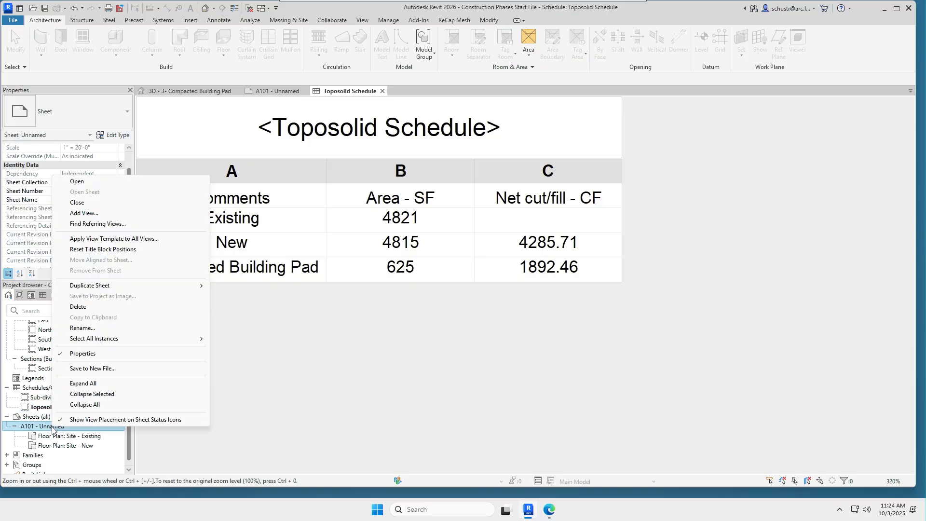
left_click(52, 427)
double_click(52, 426)
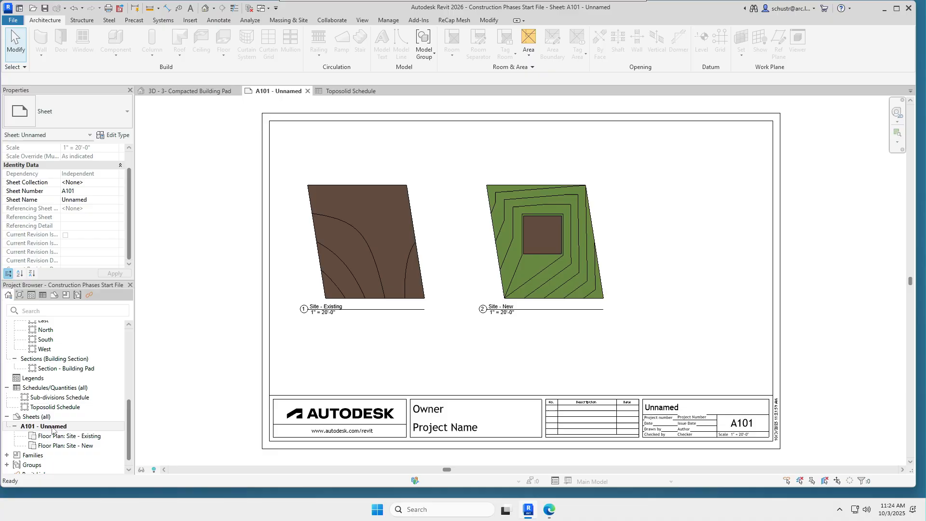
right_click(53, 427)
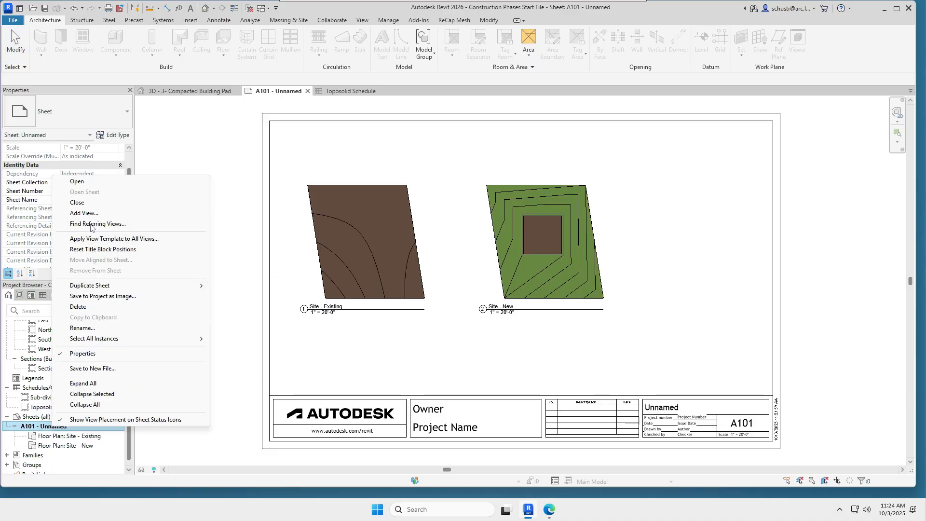
left_click(89, 213)
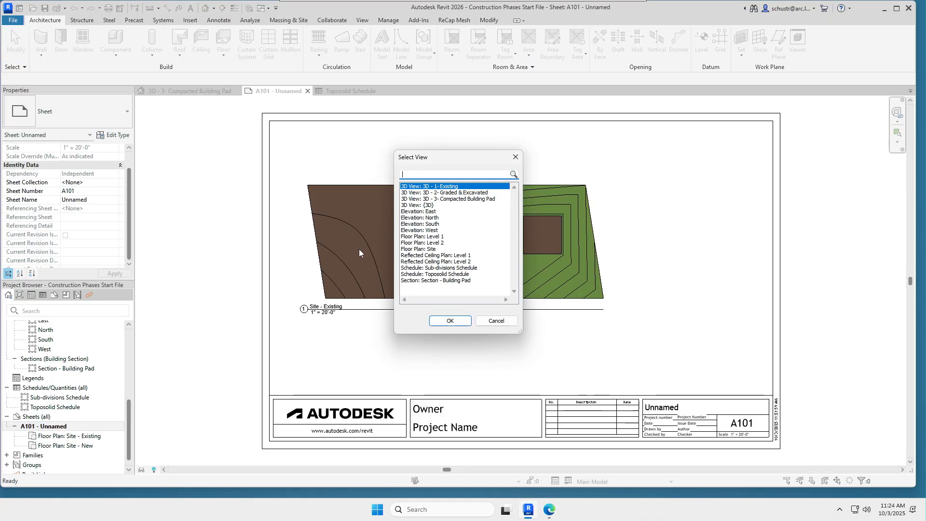
left_click(429, 274)
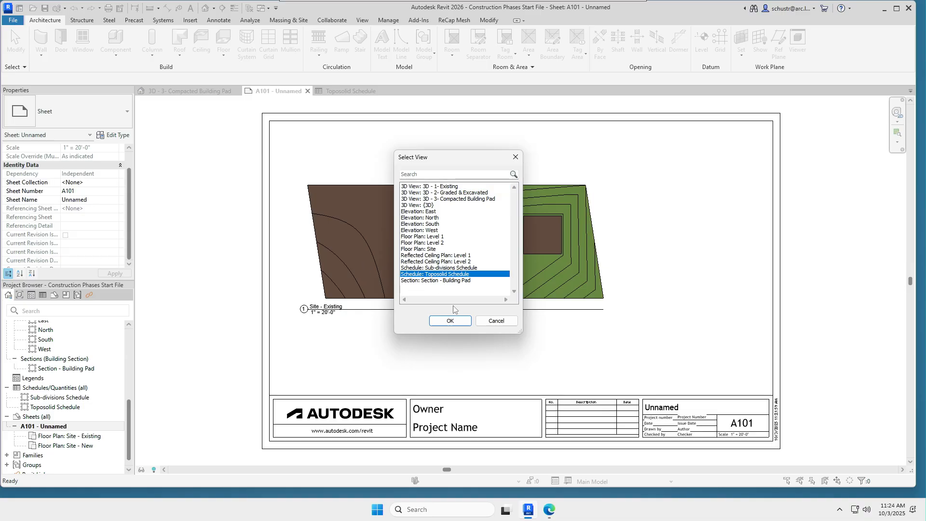
left_click(454, 322)
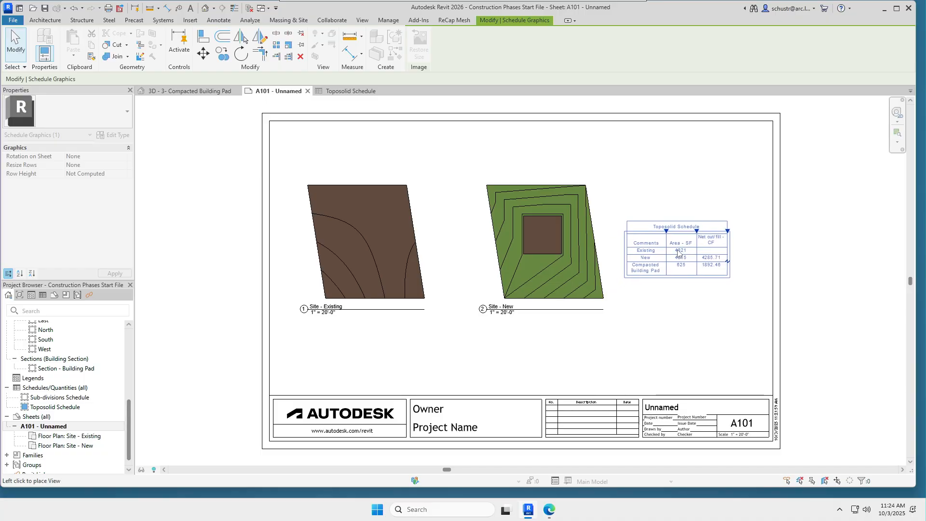
left_click(679, 252)
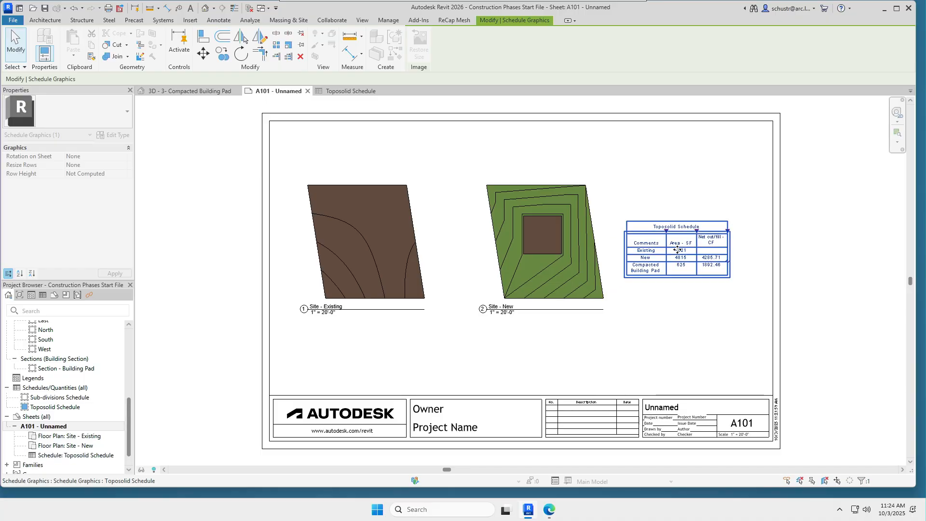
left_click(714, 244)
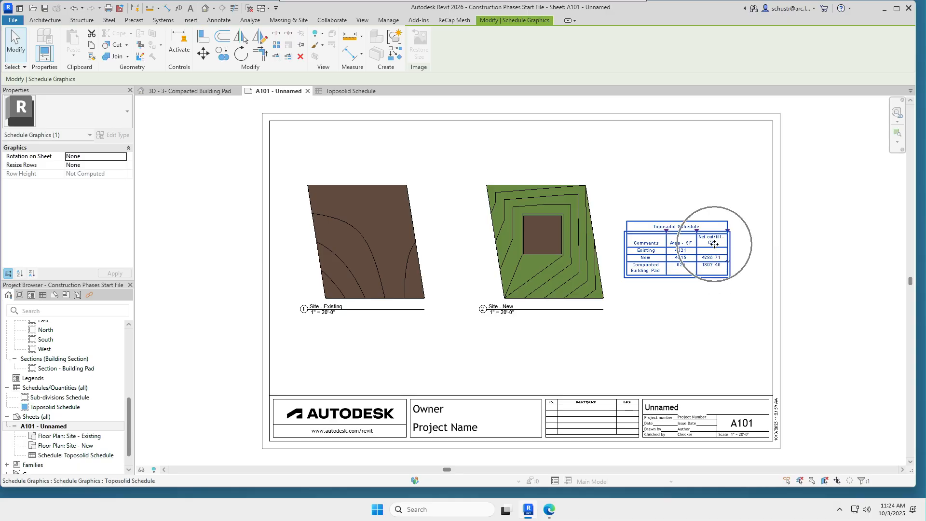
left_click(712, 314)
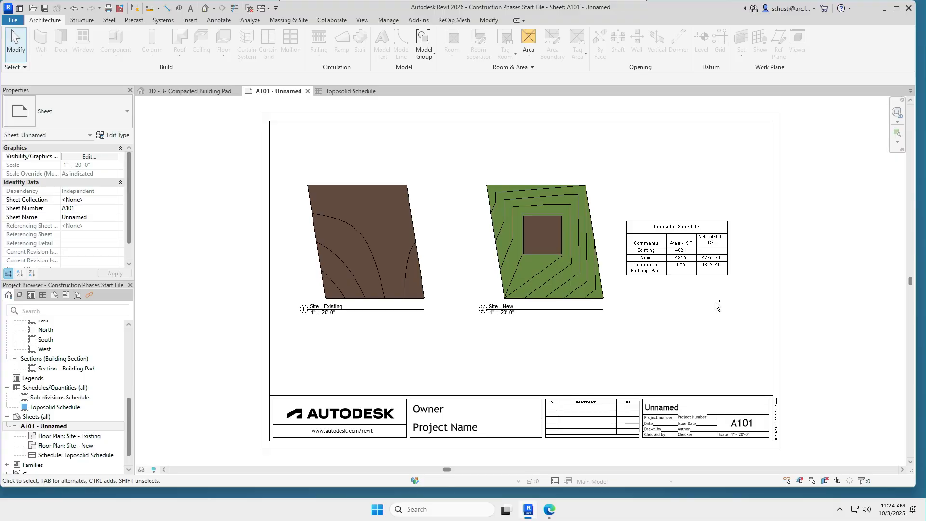
Widen the placed schedule's Net cut/fill - CF and Comments columns so their text fits on single lines
scroll(716, 298, "up", 5)
scroll(720, 293, "up", 1)
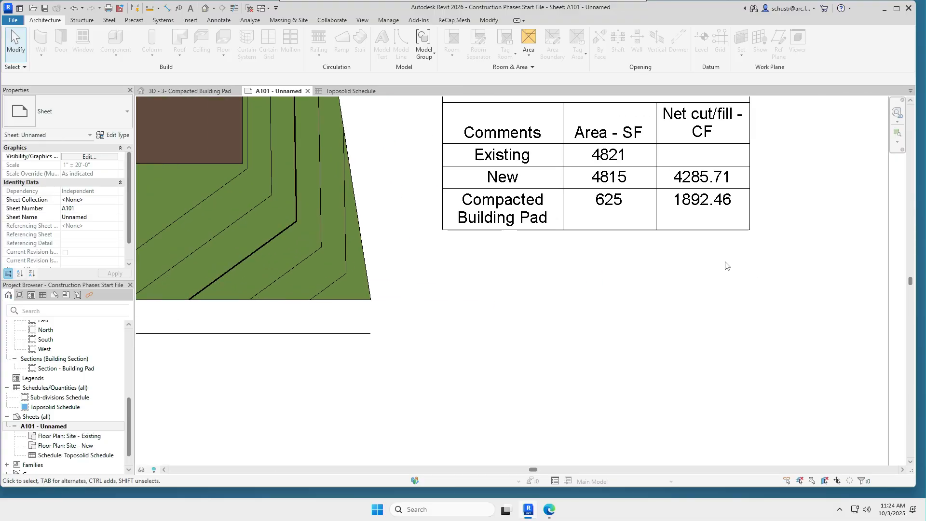
middle_click_drag(806, 183, 809, 309)
left_click(750, 225)
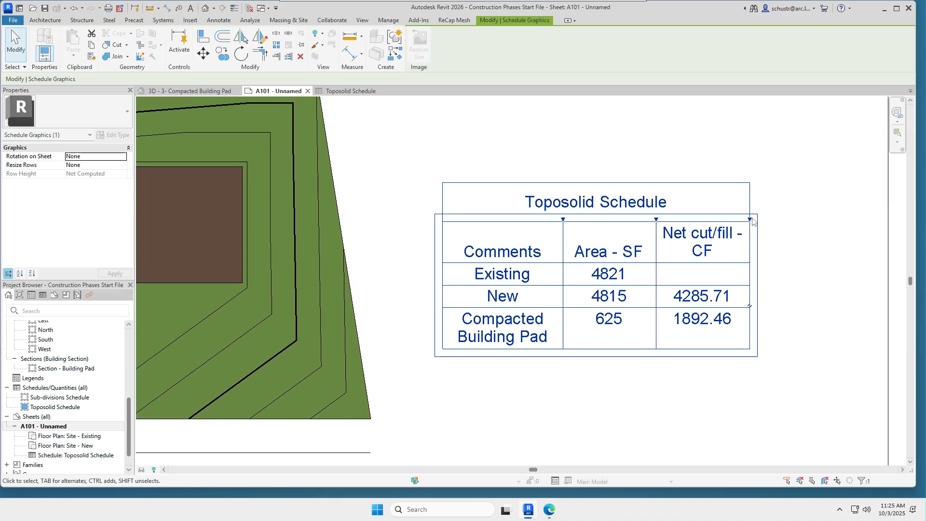
left_click(749, 220)
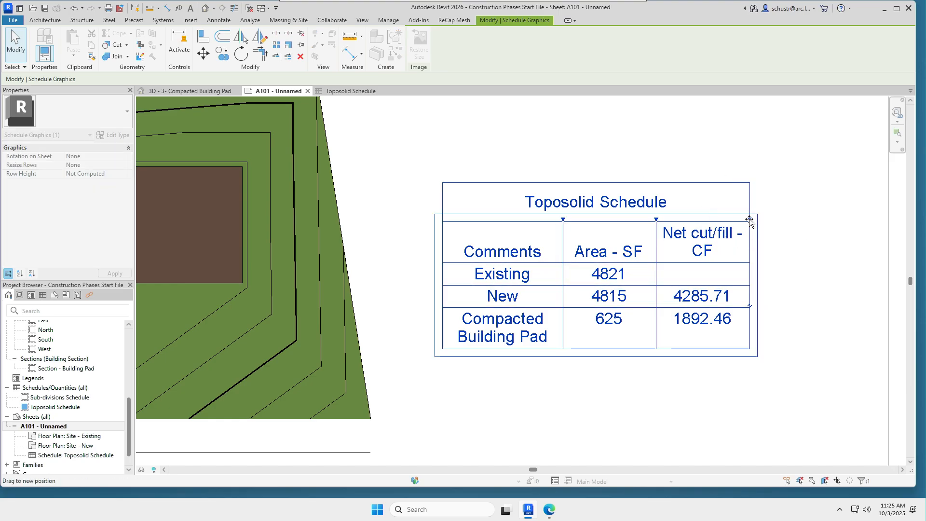
left_click_drag(750, 221, 788, 220)
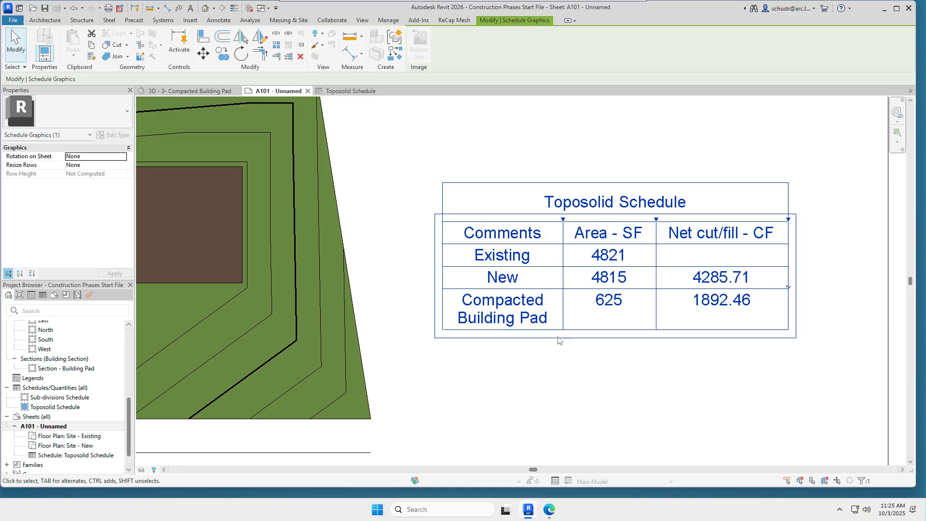
left_click_drag(563, 220, 756, 224)
left_click(653, 394)
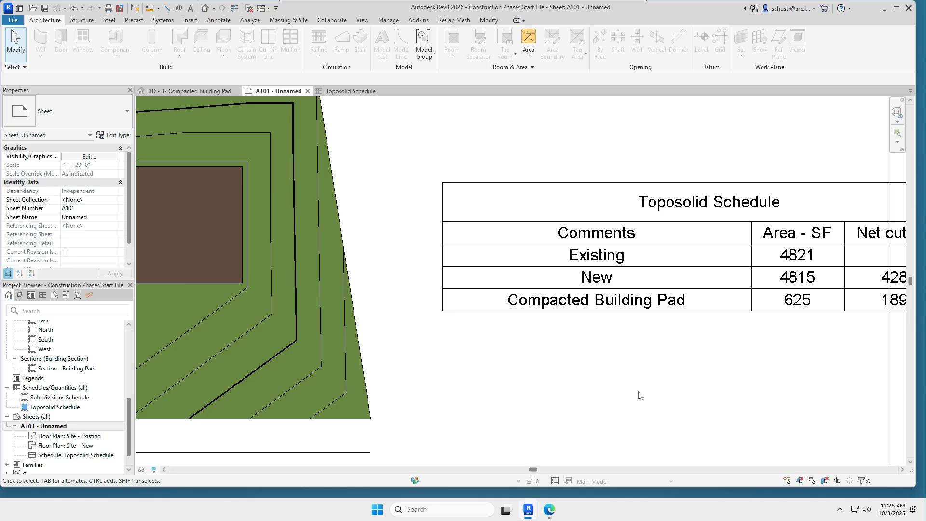
Move the Toposolid Schedule into the upper-right corner of sheet A101, inside the border, and check its placement
scroll(639, 395, "down", 6)
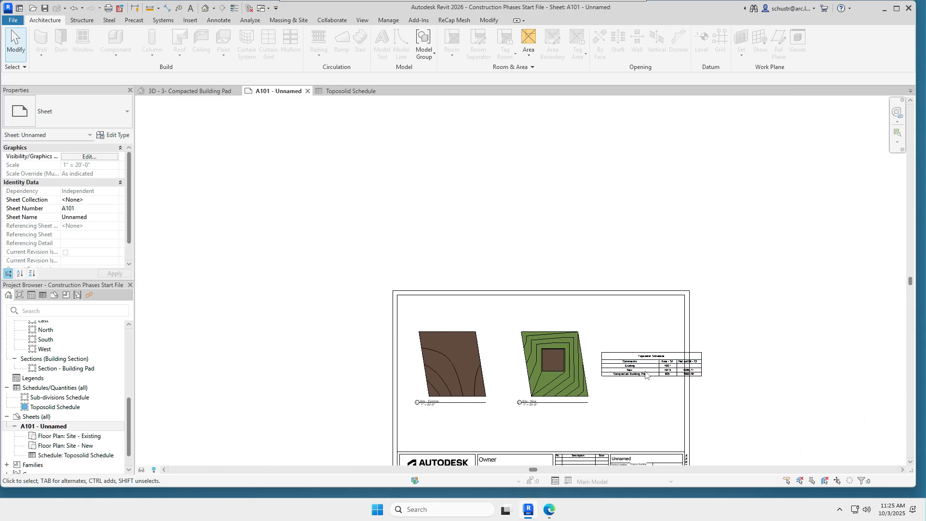
left_click(645, 375)
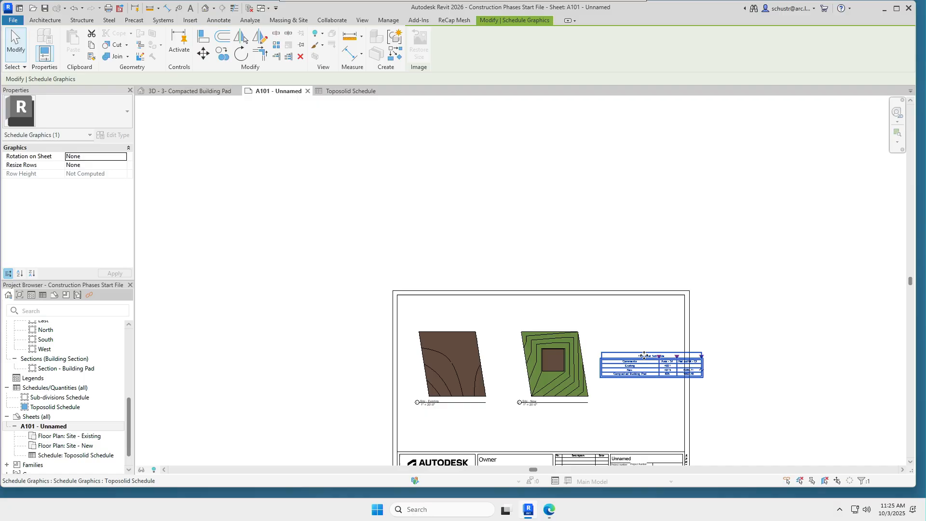
left_click_drag(643, 355, 620, 302)
left_click(748, 360)
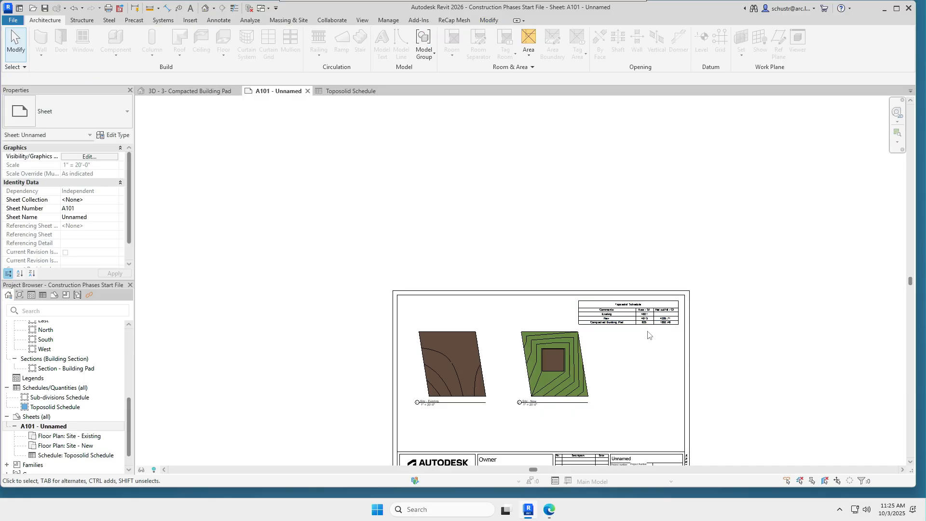
scroll(648, 334, "up", 5)
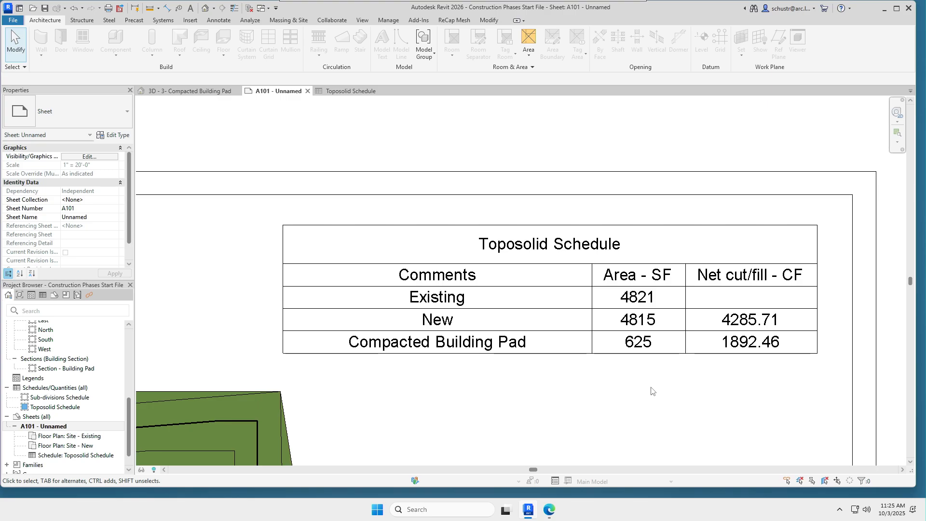
scroll(651, 389, "down", 5)
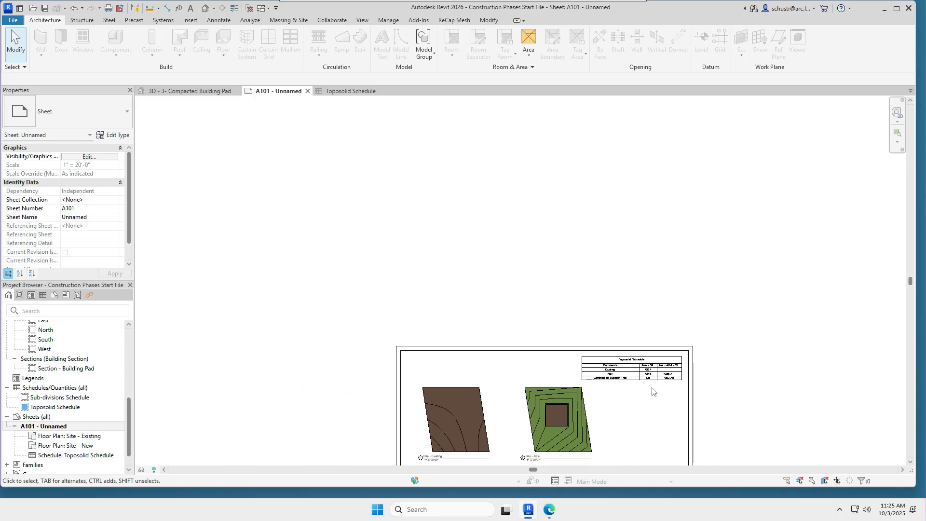
Create a new sheet using the B 11 x 17 Horizontal titleblock
middle_click_drag(721, 397, 722, 302)
scroll(721, 302, "up", 1)
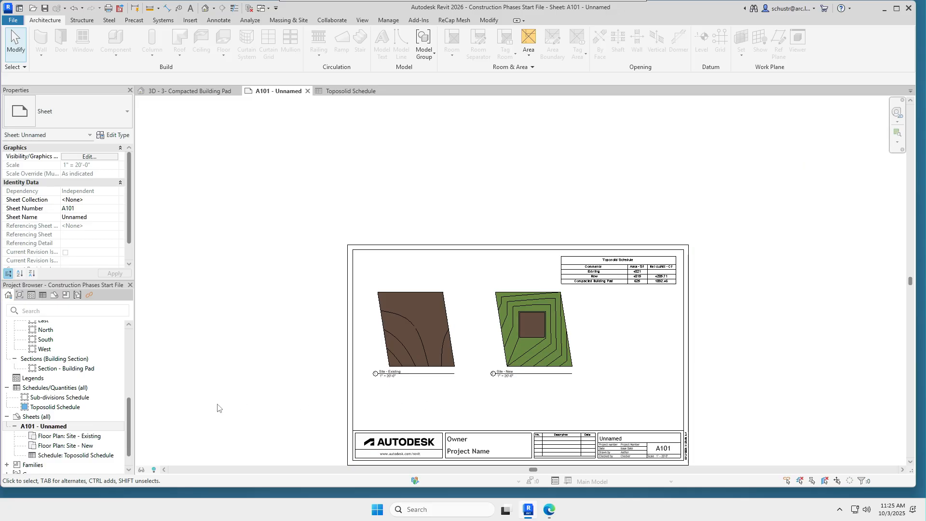
left_click(362, 20)
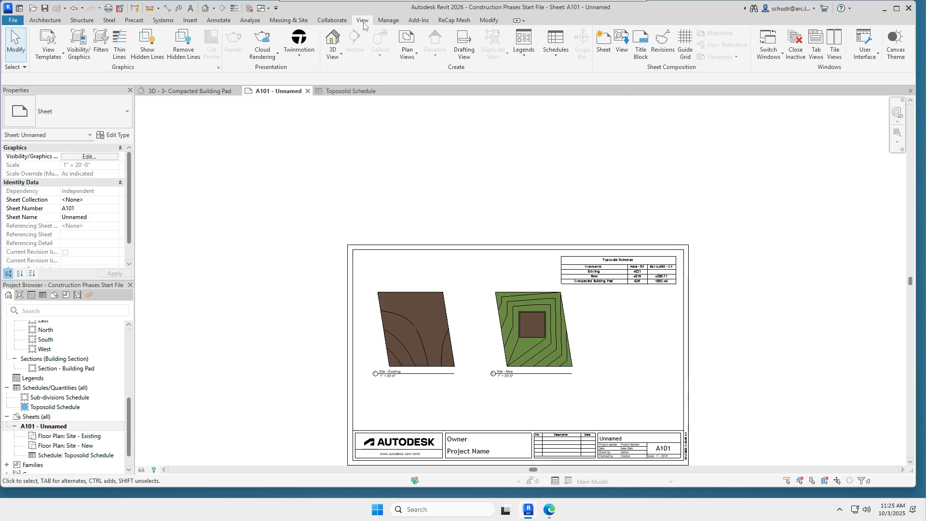
left_click(603, 46)
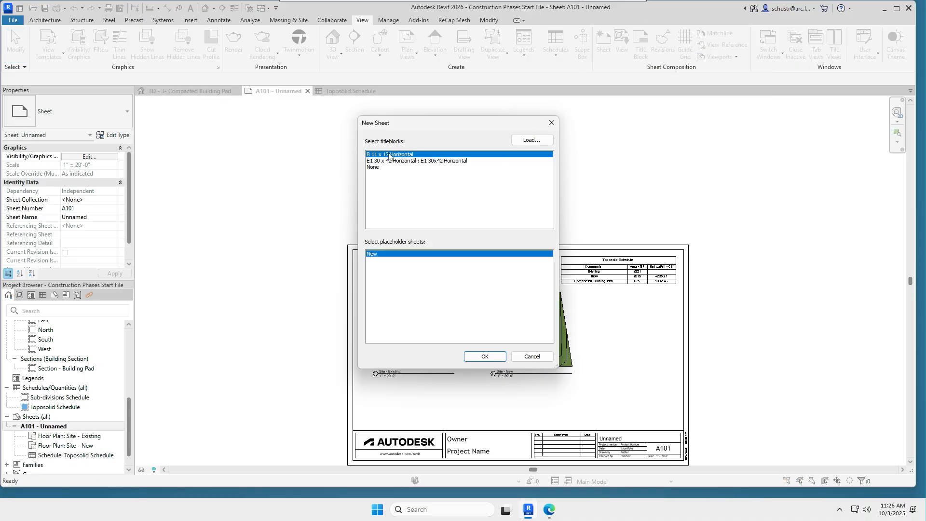
left_click(492, 360)
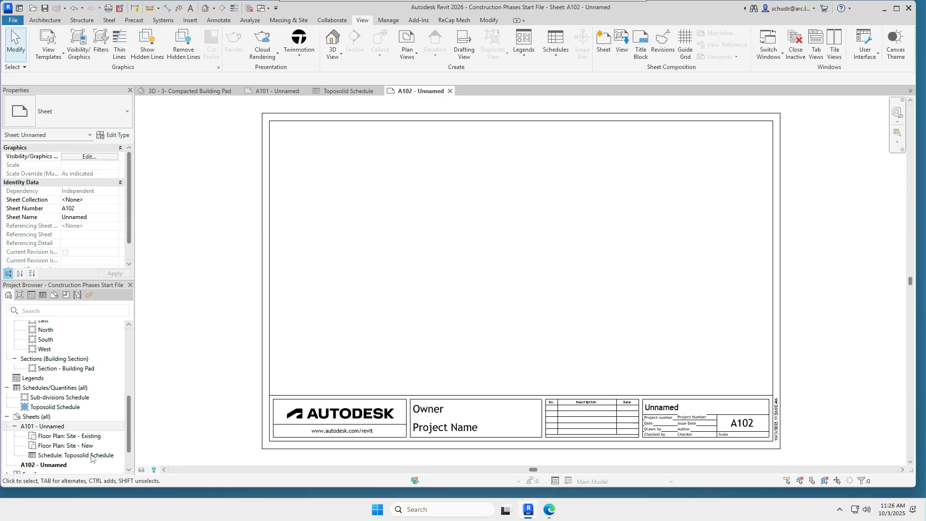
Place the 3D - 1- Existing view on sheet A102 and check how it fits within the border
scroll(80, 378, "up", 1)
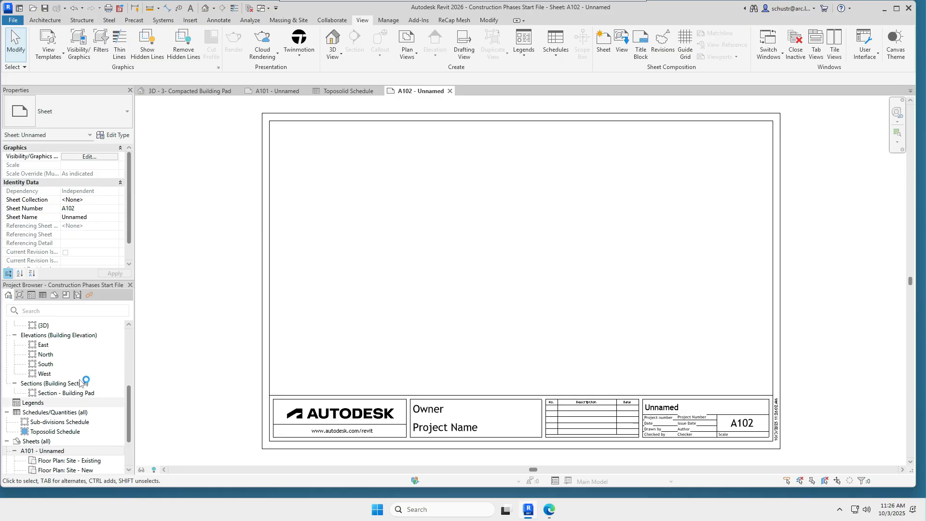
scroll(80, 382, "up", 2)
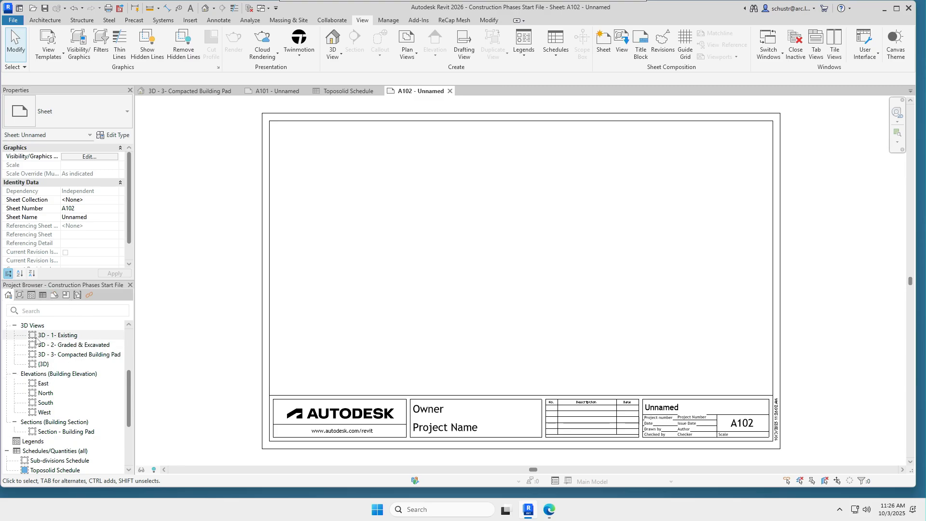
left_click_drag(74, 337, 437, 260)
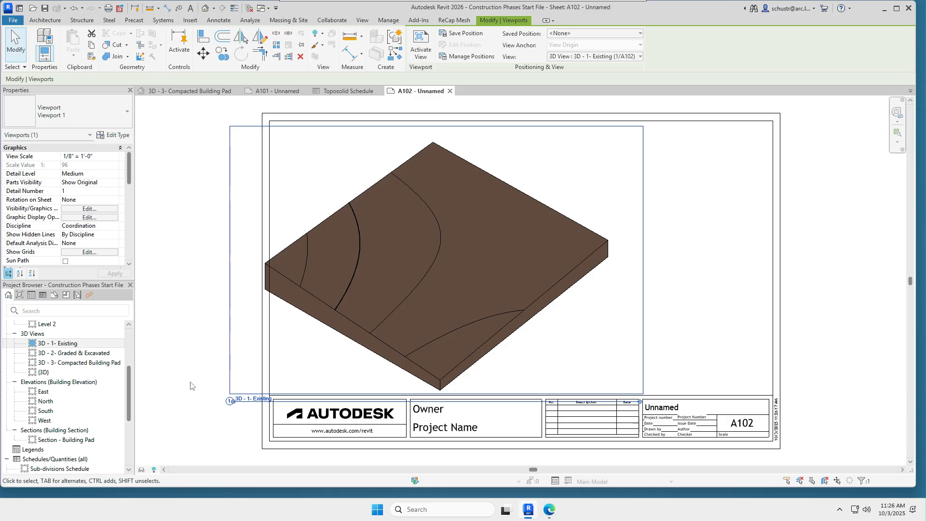
left_click(190, 386)
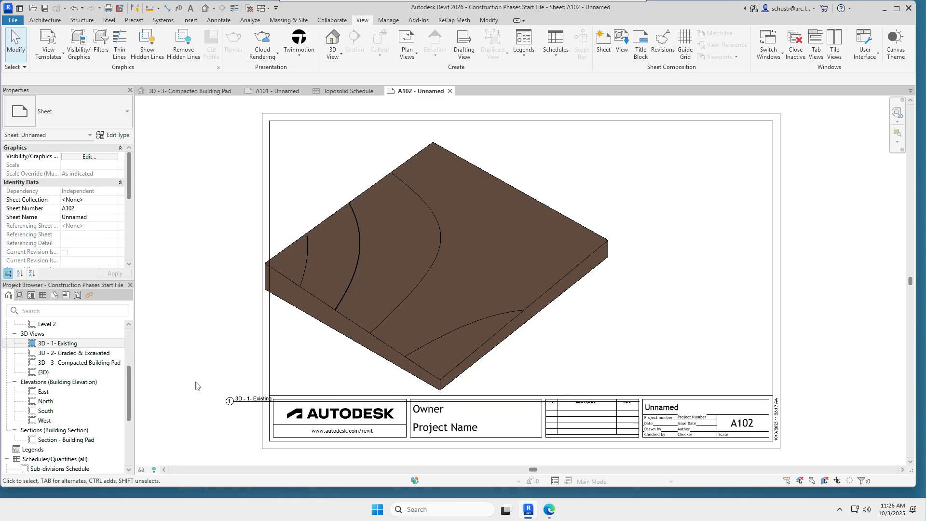
left_click(353, 312)
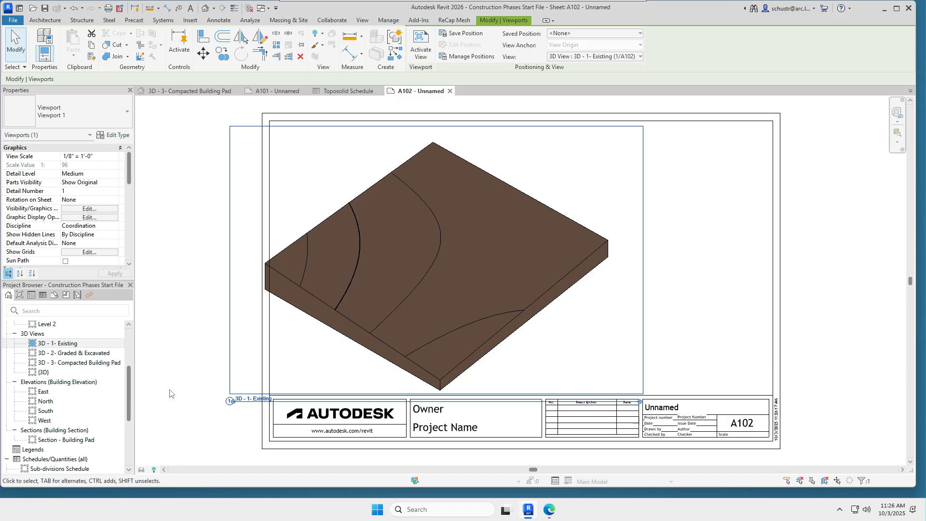
left_click(193, 369)
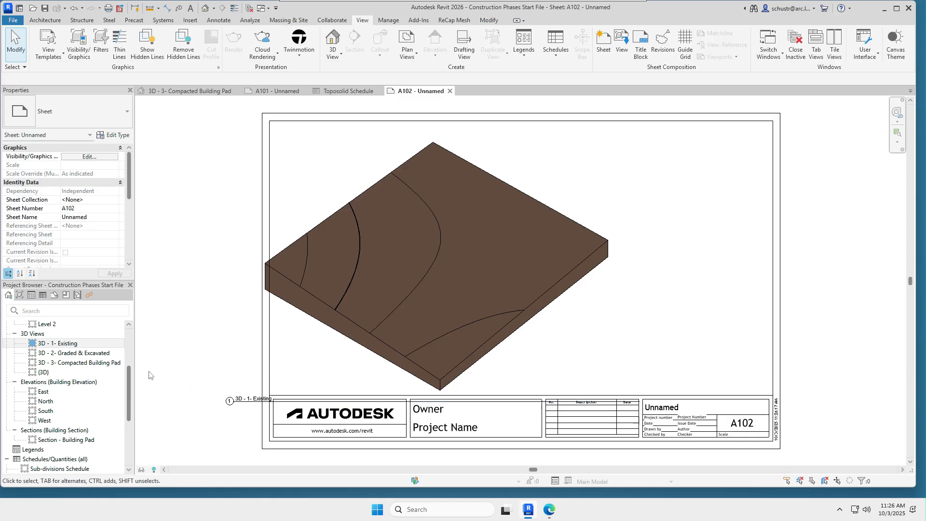
Set the scale of the 3D - 1- Existing view to 1" = 50'-0" and return to sheet A102
double_click(69, 343)
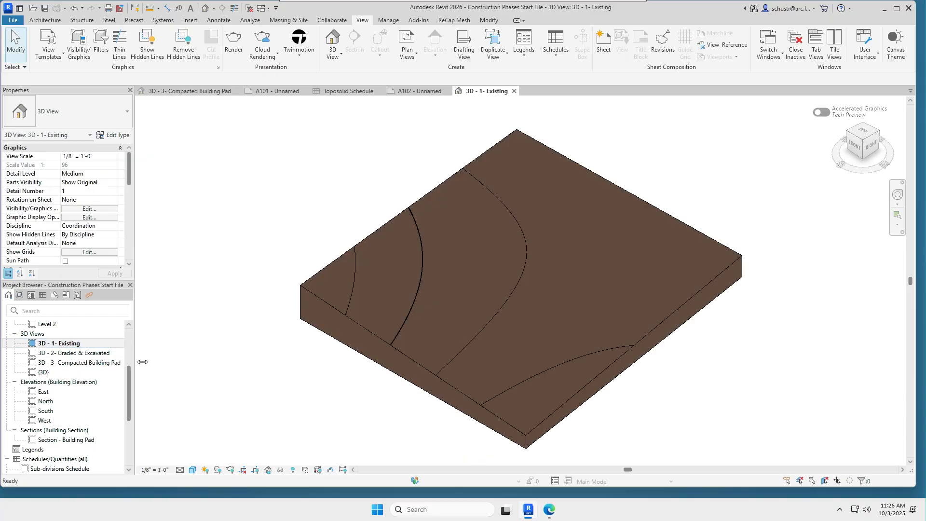
left_click(154, 470)
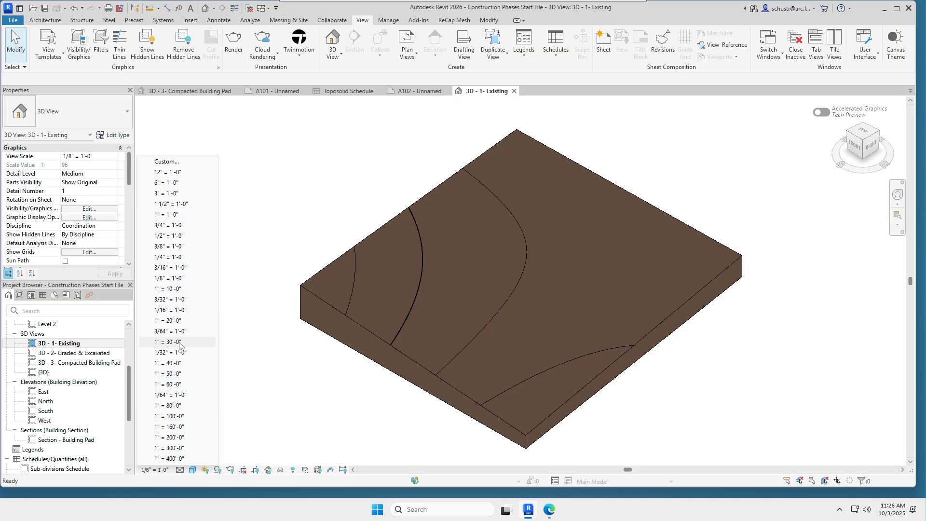
left_click(174, 375)
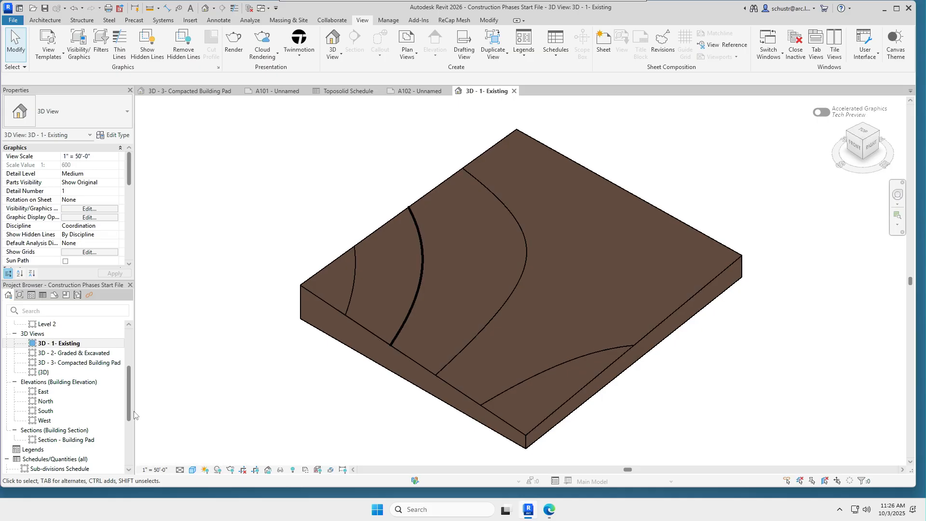
scroll(78, 421, "down", 1)
scroll(78, 422, "down", 3)
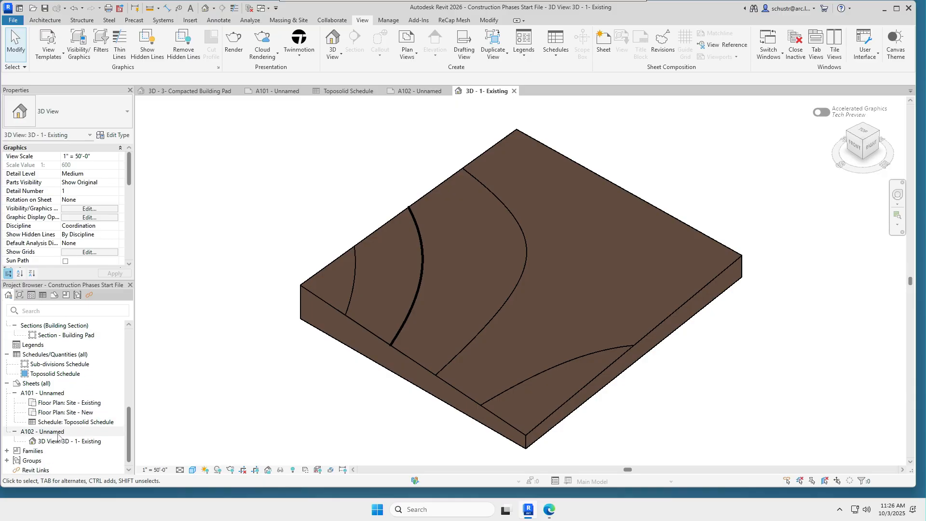
double_click(53, 431)
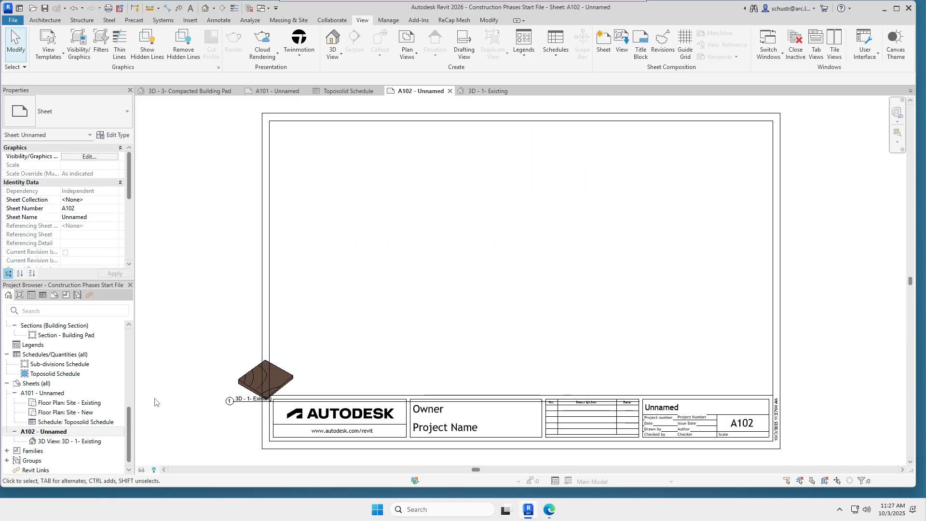
Move the 3D - 1- Existing viewport into the sheet's upper-left area and shorten its title line to just past the viewport's edge
left_click(275, 378)
left_click_drag(275, 377, 338, 190)
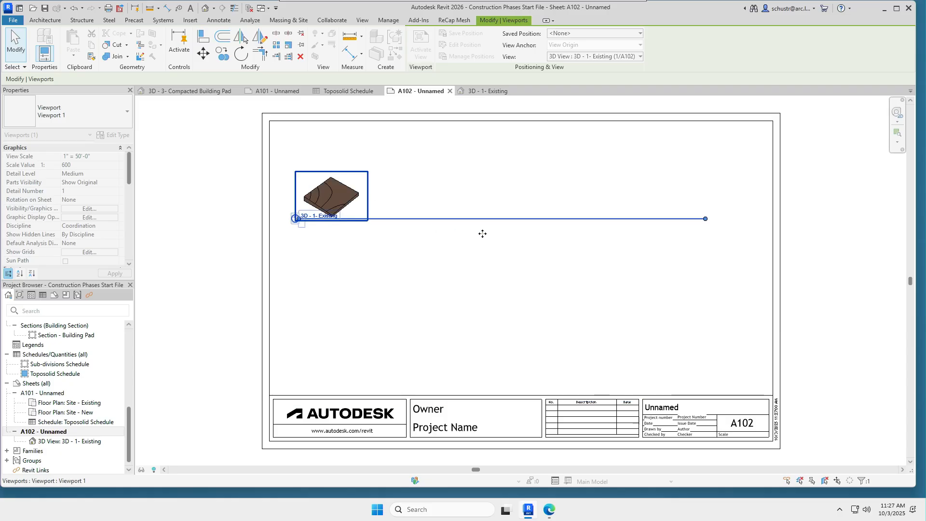
left_click(728, 266)
left_click_drag(729, 263, 670, 202)
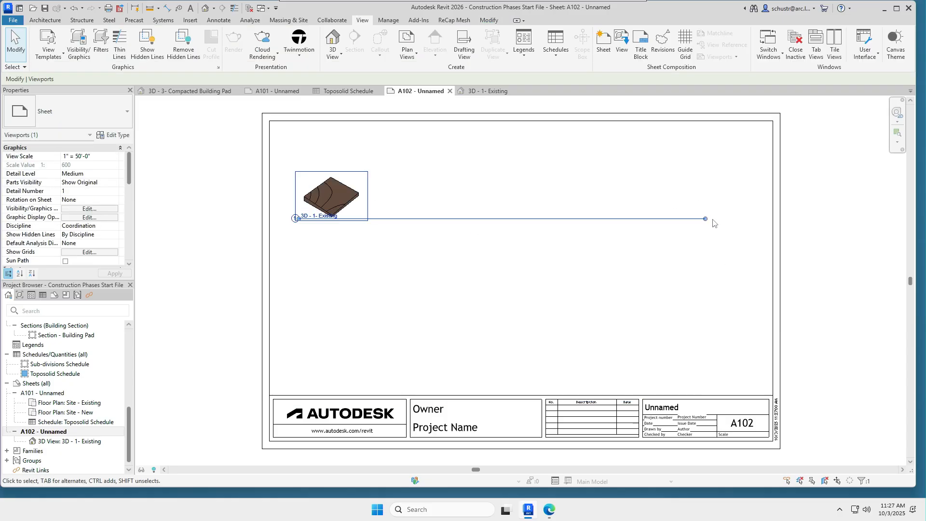
left_click_drag(435, 221, 375, 220)
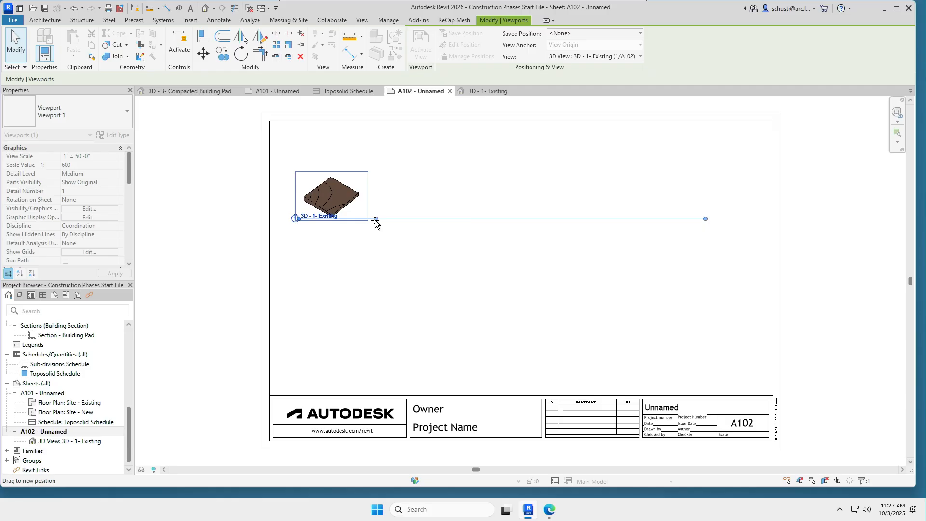
left_click(375, 244)
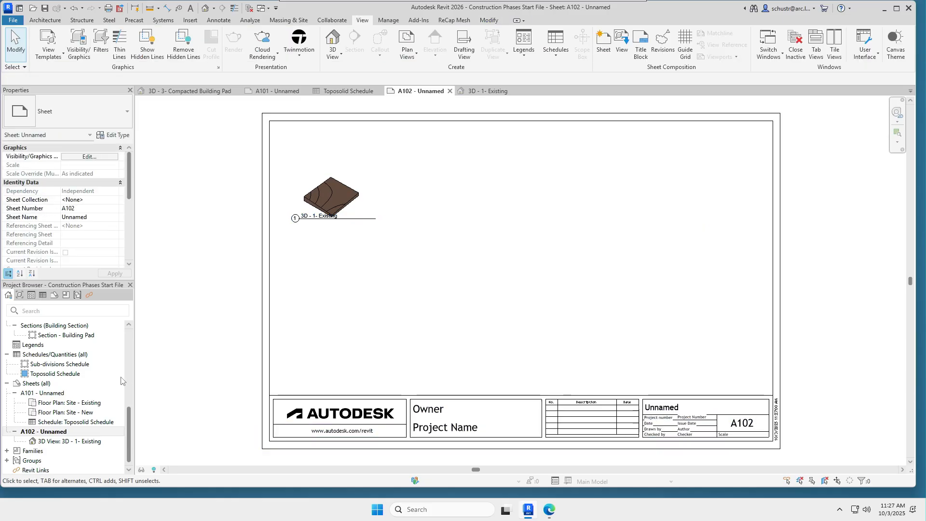
Change the view scale of the 3D - 1- Existing view to 1/16" = 1'-0"
scroll(99, 371, "up", 2)
scroll(99, 371, "up", 3)
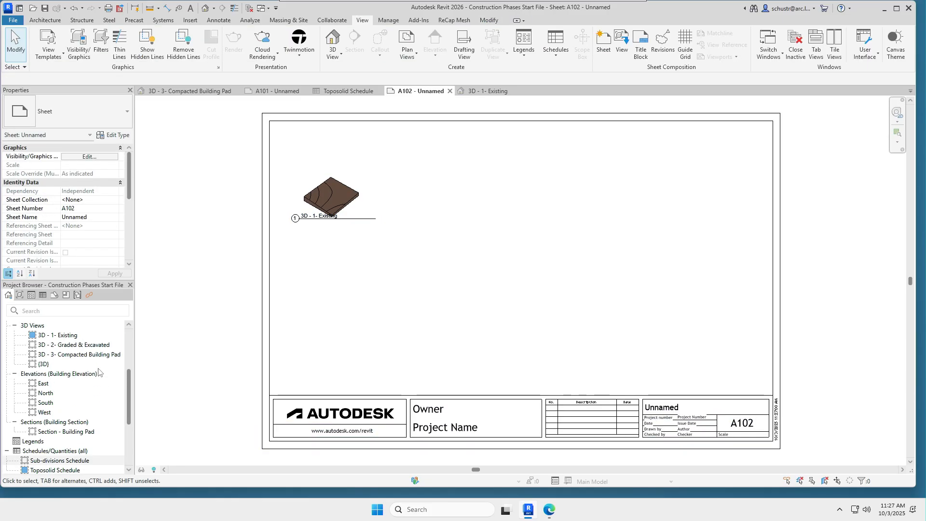
double_click(75, 336)
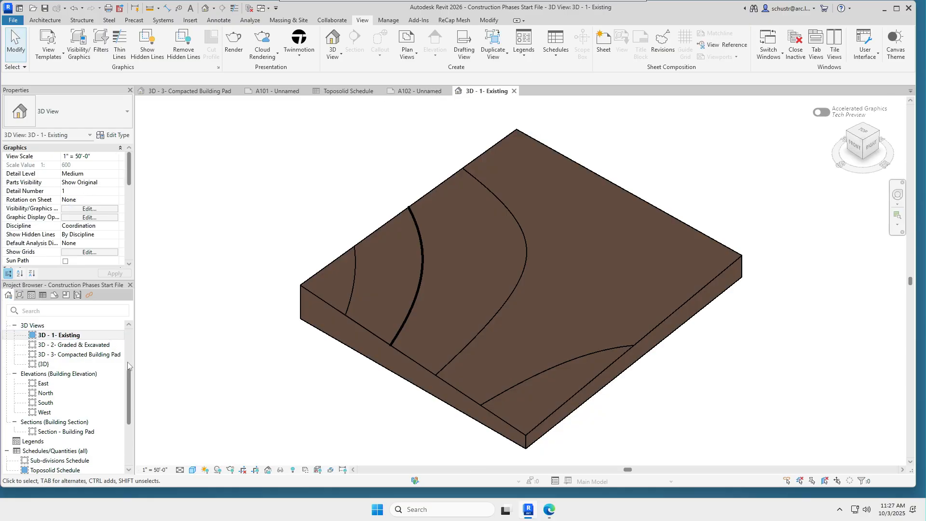
left_click(106, 157)
left_click(115, 156)
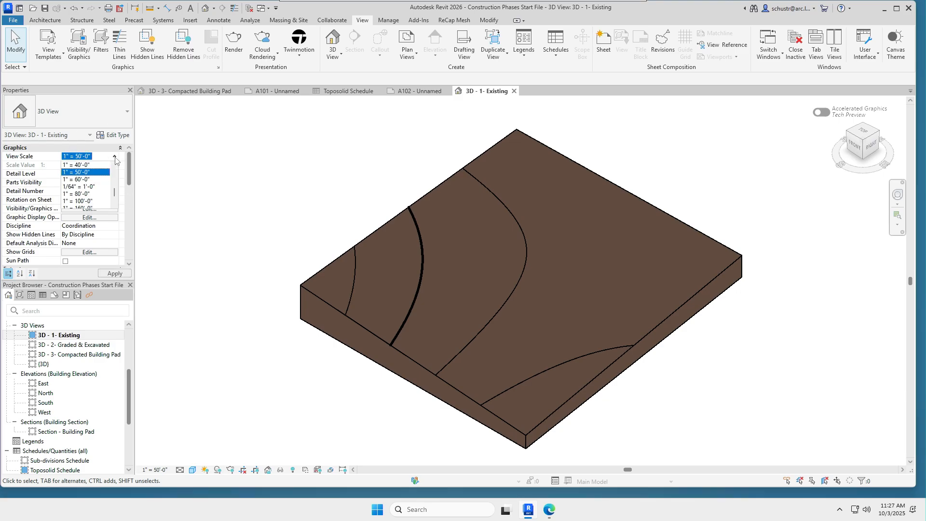
left_click(115, 167)
left_click(115, 167)
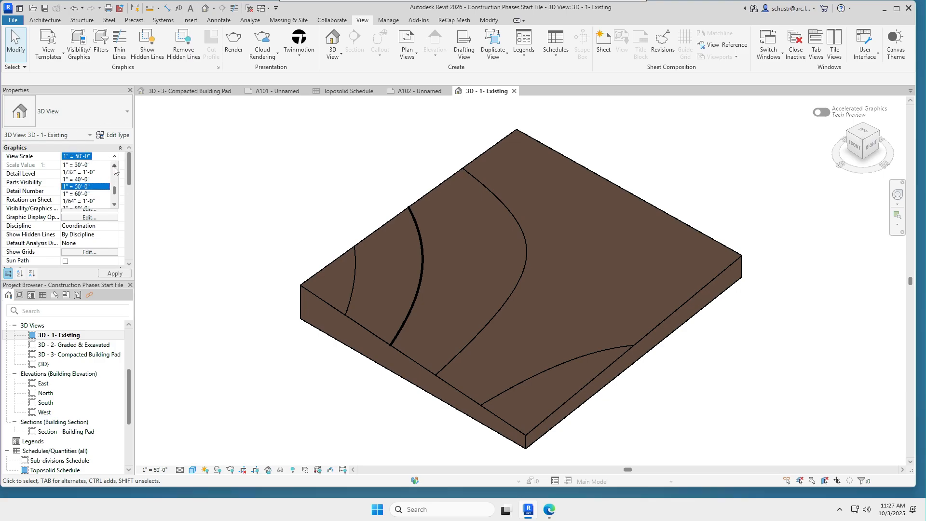
left_click(114, 167)
left_click(114, 167)
left_click(114, 167)
left_click(114, 167)
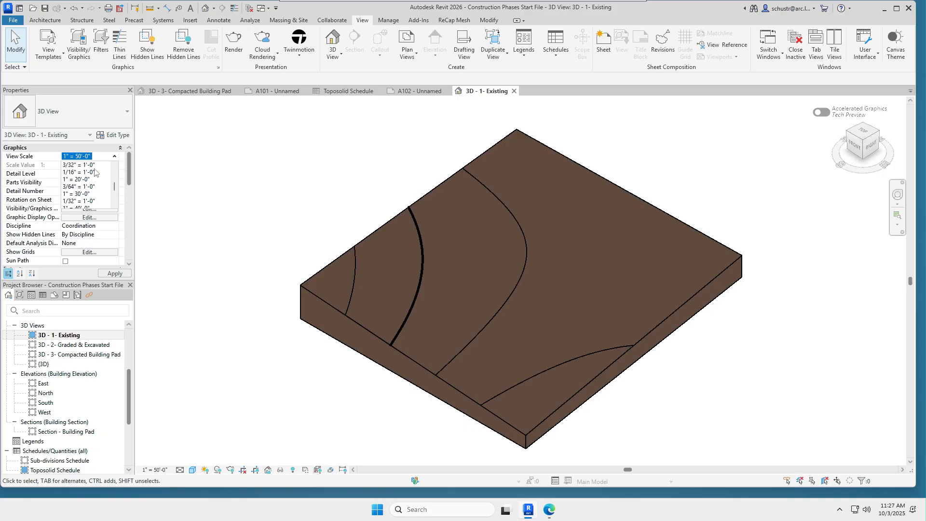
left_click(80, 172)
left_click(115, 274)
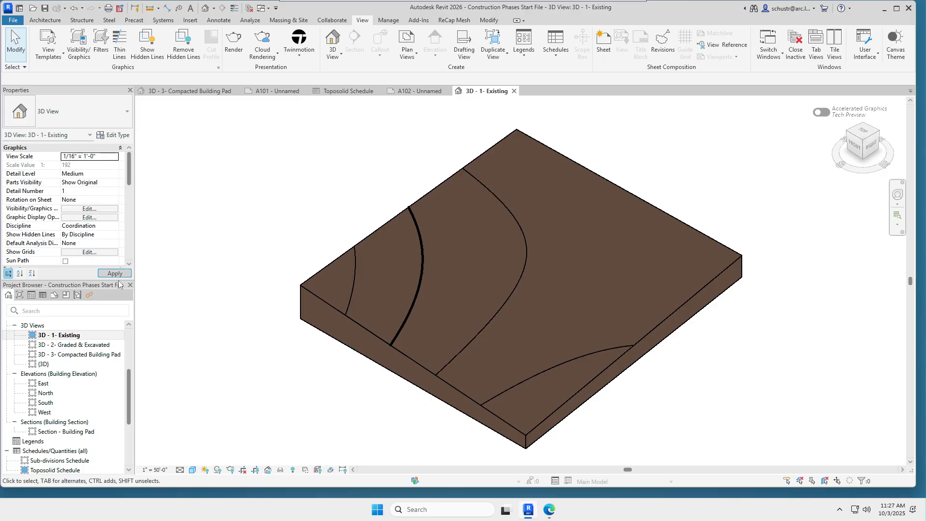
On sheet A102, move the 3D - 1- Existing viewport inside the upper-left border and lengthen its title line to span the view
scroll(75, 444, "down", 3)
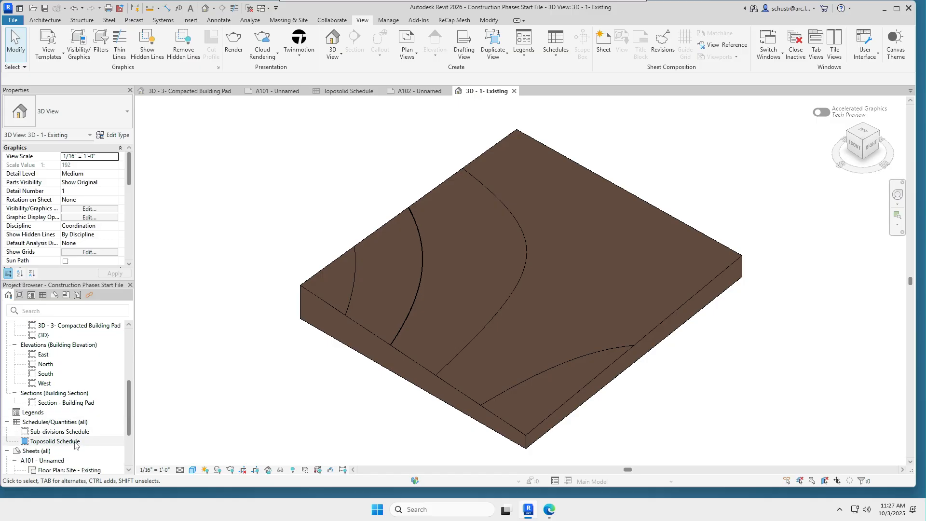
scroll(74, 444, "down", 1)
left_click(73, 440)
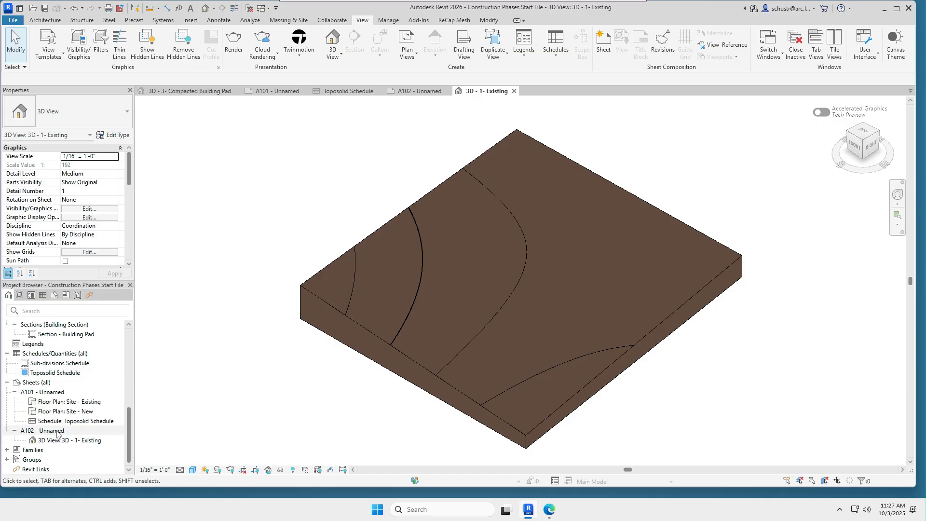
double_click(45, 430)
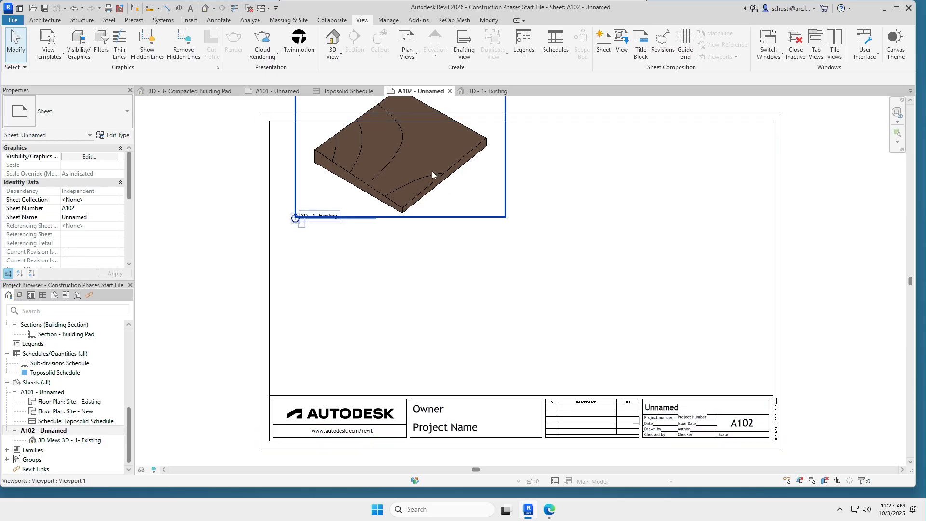
left_click_drag(432, 171, 419, 219)
left_click(387, 284)
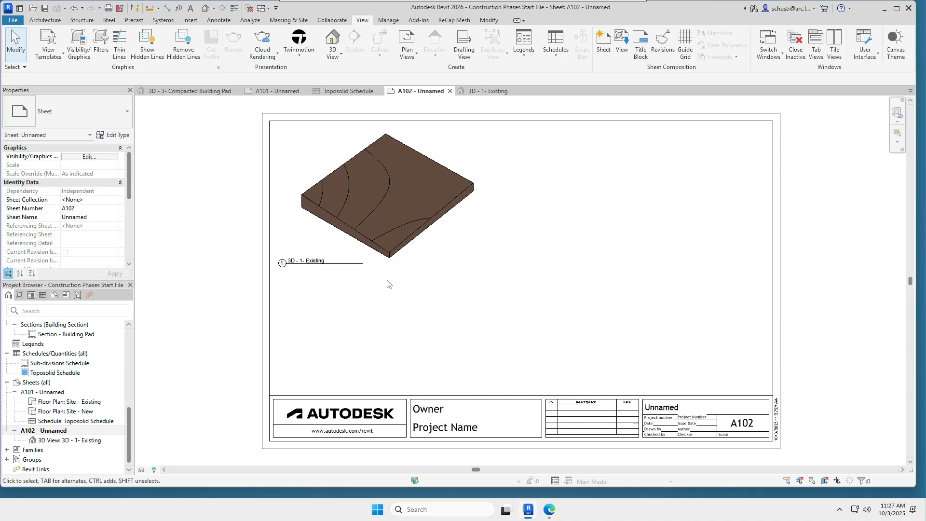
left_click(361, 266)
left_click_drag(363, 264, 488, 266)
left_click(267, 281)
Set the view scale of the 3D - 2- Graded & Excavated view to 1/16" = 1'-0"
left_click(130, 419)
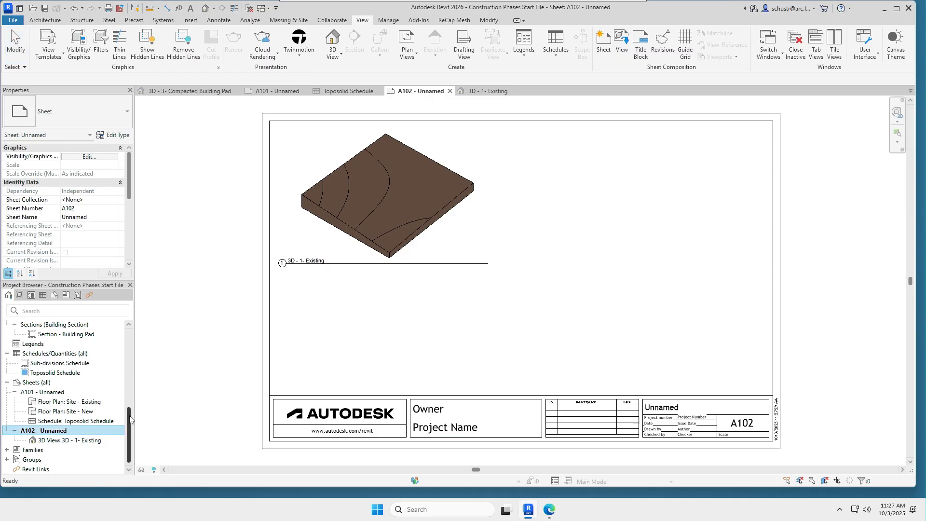
left_click_drag(130, 419, 134, 372)
double_click(68, 365)
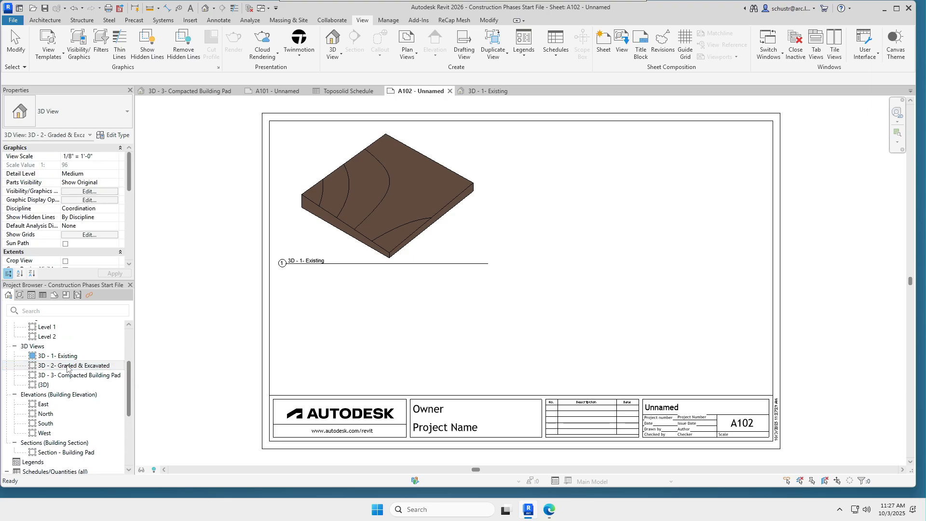
left_click(114, 158)
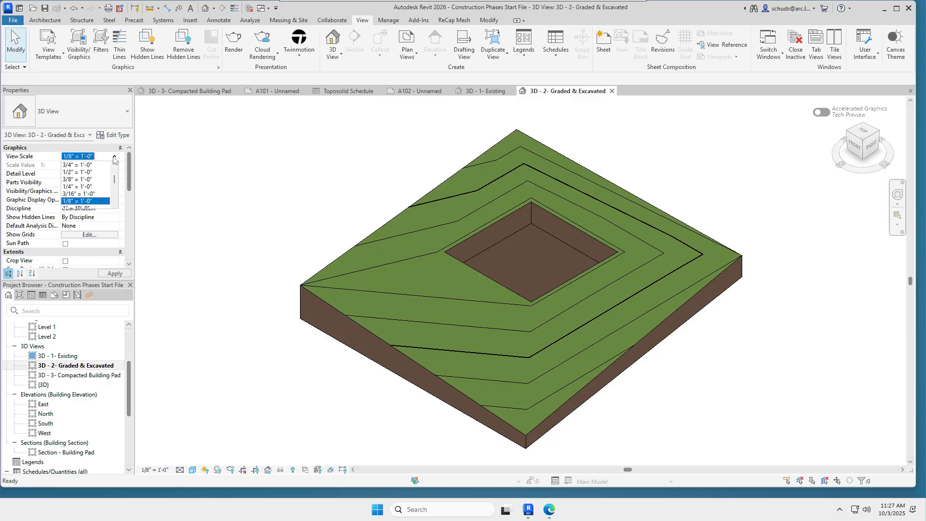
left_click(116, 203)
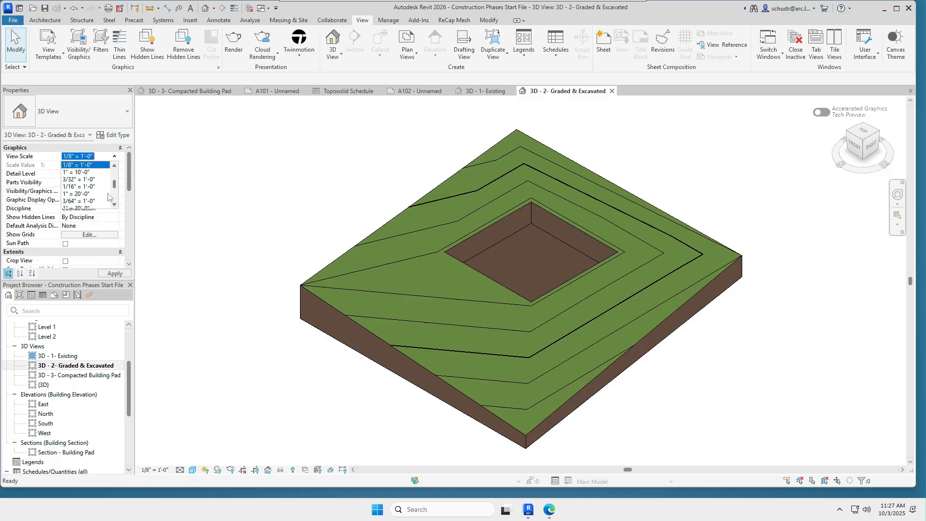
left_click(84, 187)
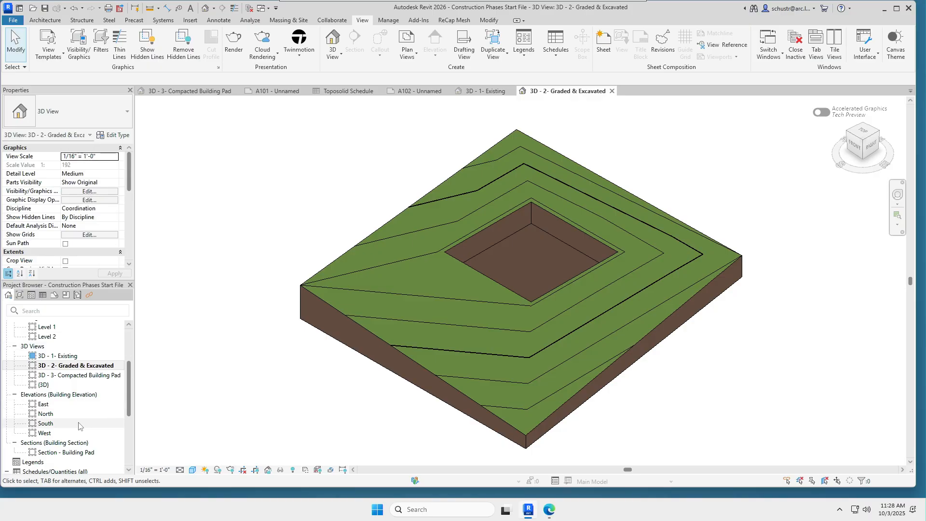
Add the 3D - 2- Graded & Excavated view to sheet A102
scroll(80, 427, "down", 2)
scroll(80, 426, "down", 7)
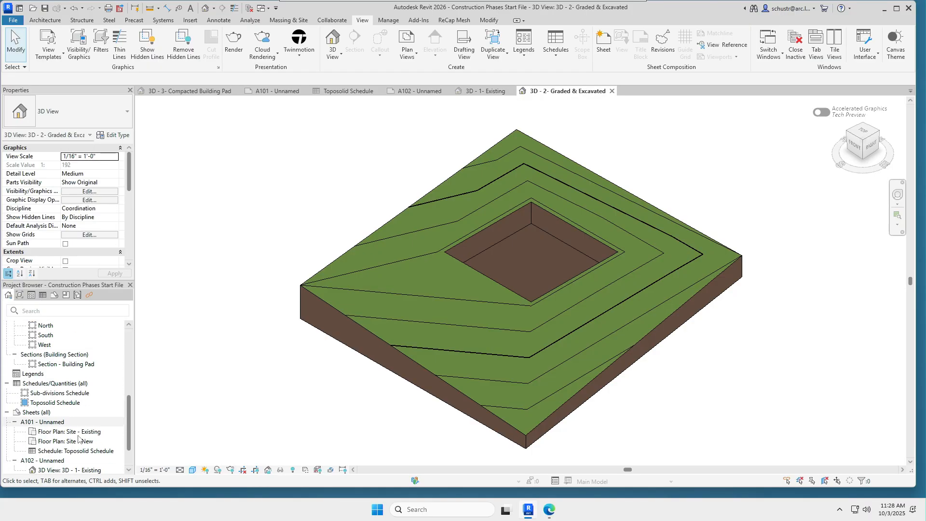
scroll(57, 431, "down", 2)
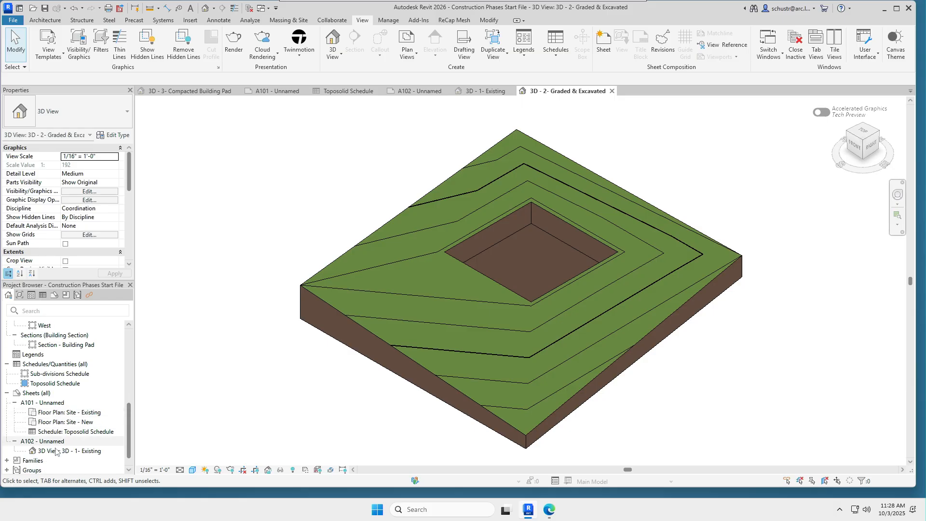
left_click(55, 442)
right_click(55, 445)
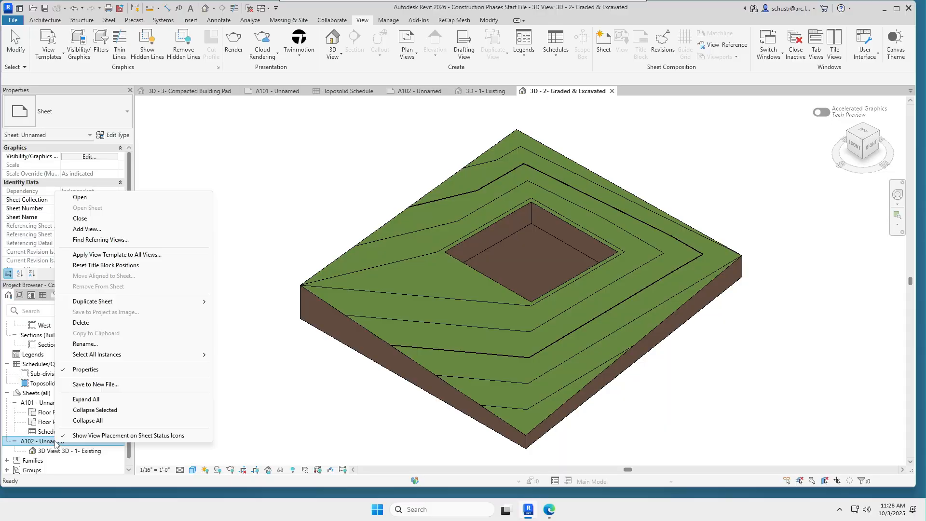
left_click(222, 433)
double_click(57, 441)
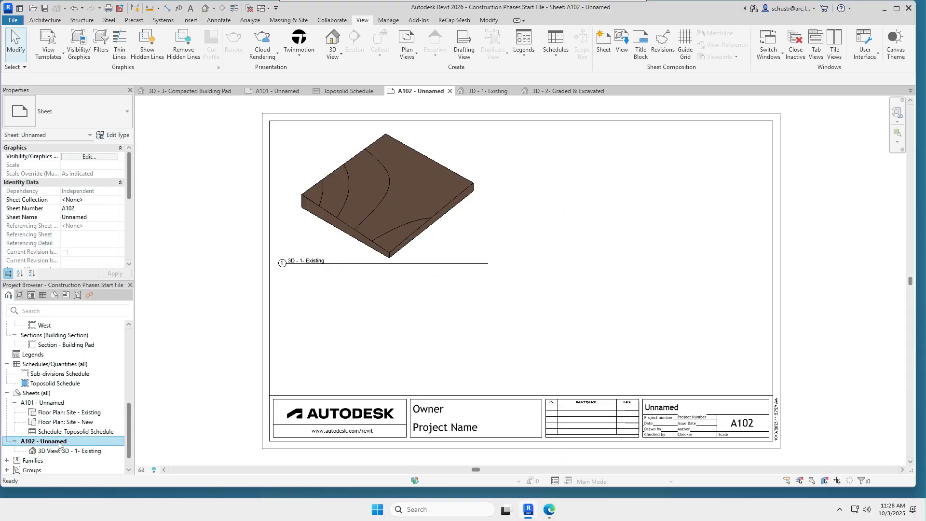
right_click(57, 441)
left_click(91, 228)
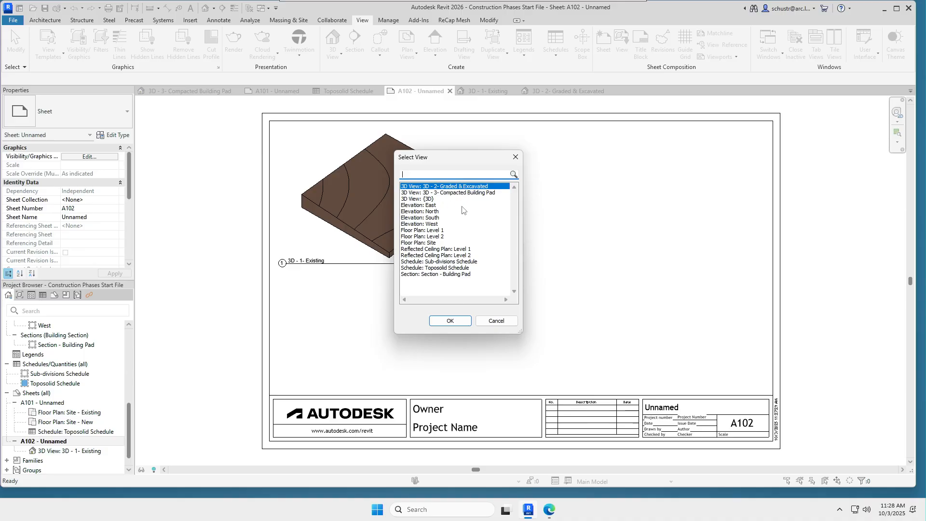
left_click(450, 321)
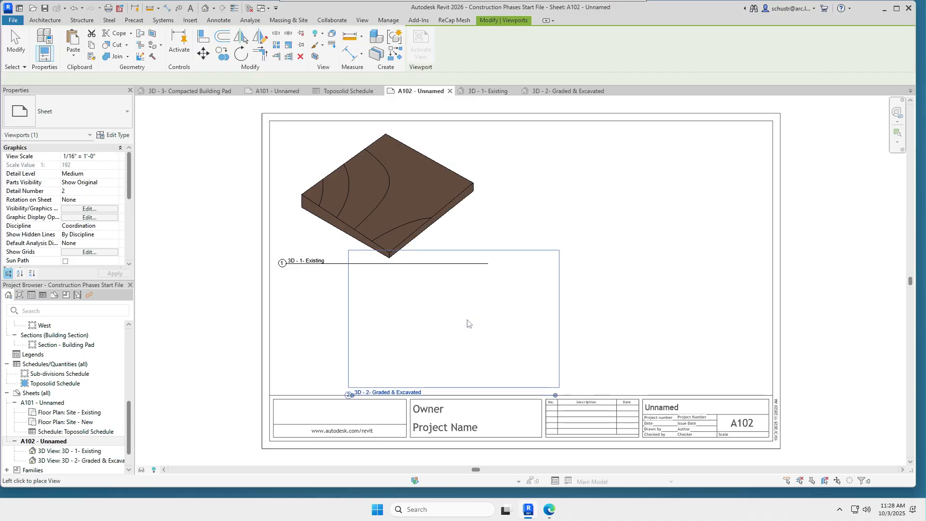
left_click(467, 323)
Move the 3D - 2- Graded & Excavated viewport into the sheet's upper-right area, level with the 3D - 1- Existing view title
left_click_drag(467, 323, 640, 197)
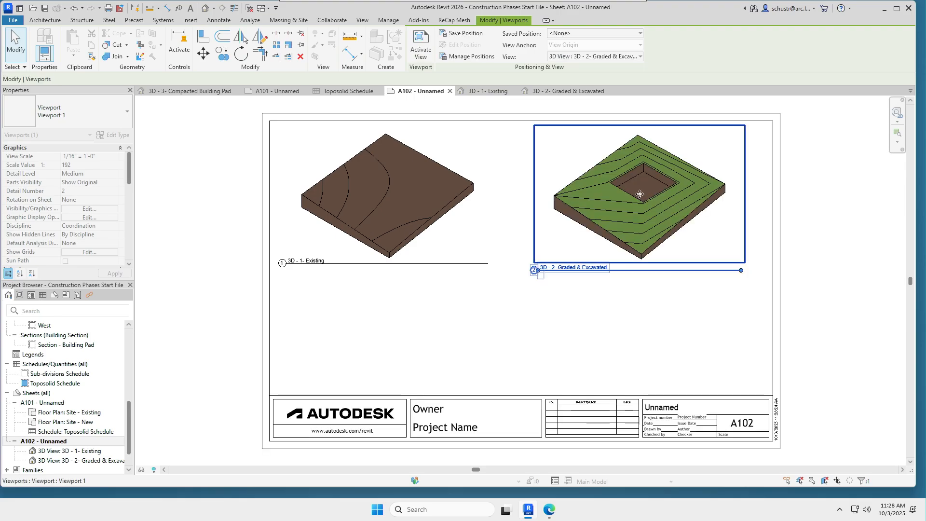
left_click(810, 244)
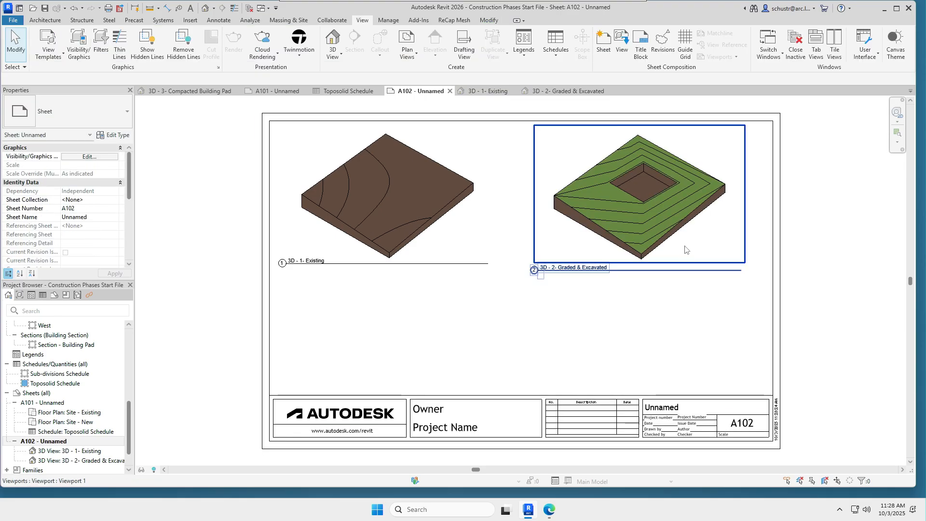
left_click_drag(680, 247, 685, 240)
left_click(733, 244)
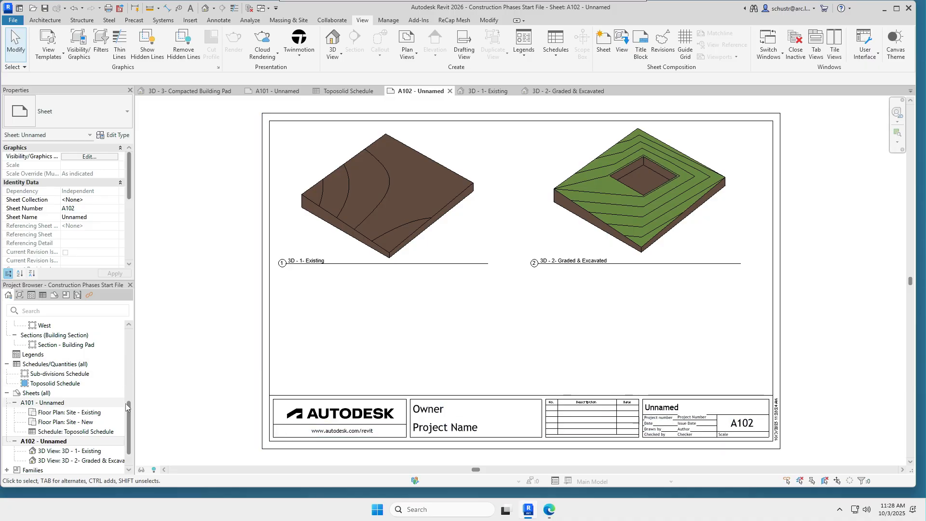
Set the view scale of the 3D - 3- Compacted Building Pad view to 1/16" = 1'-0"
scroll(129, 375, "up", 2)
scroll(130, 375, "up", 3)
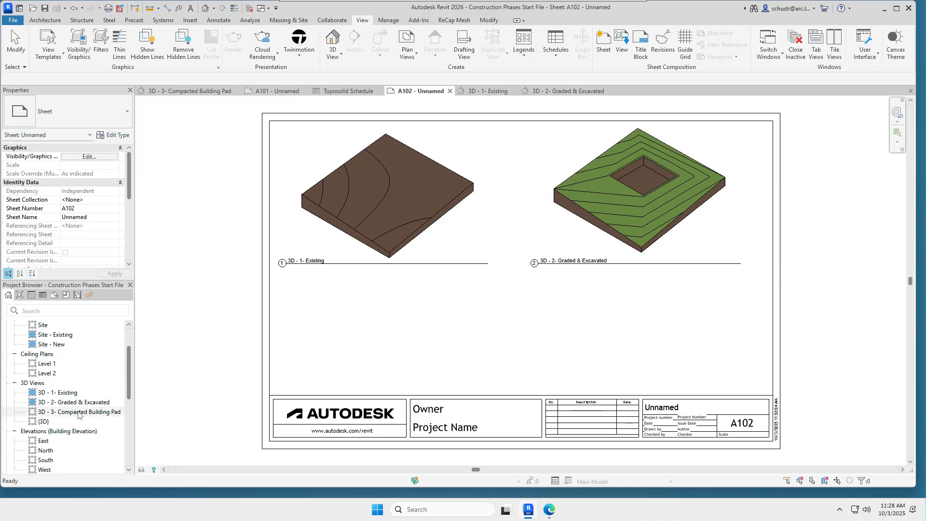
double_click(79, 412)
left_click(112, 157)
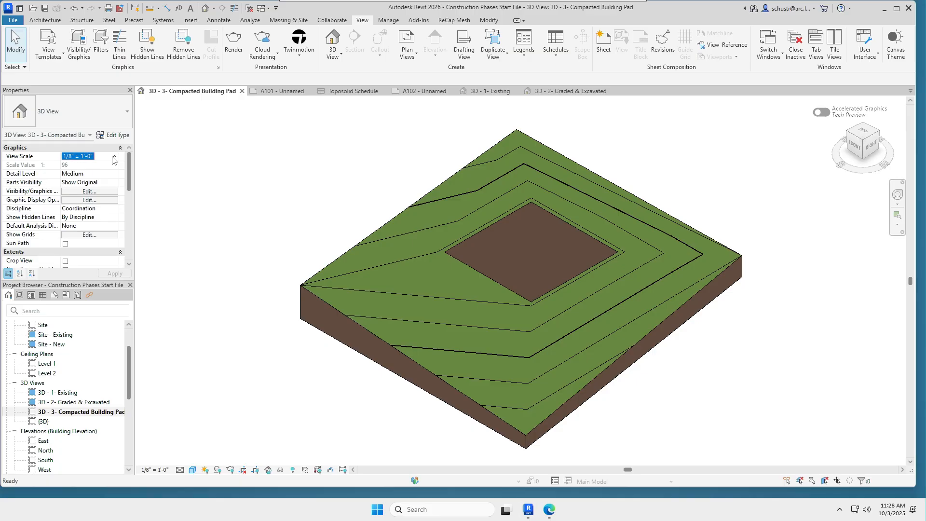
left_click(114, 158)
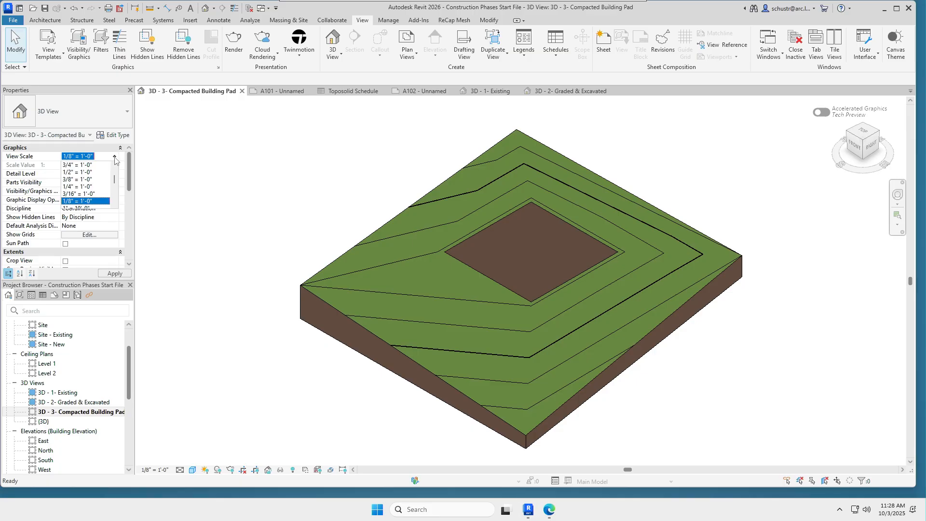
scroll(114, 206, "down", 2)
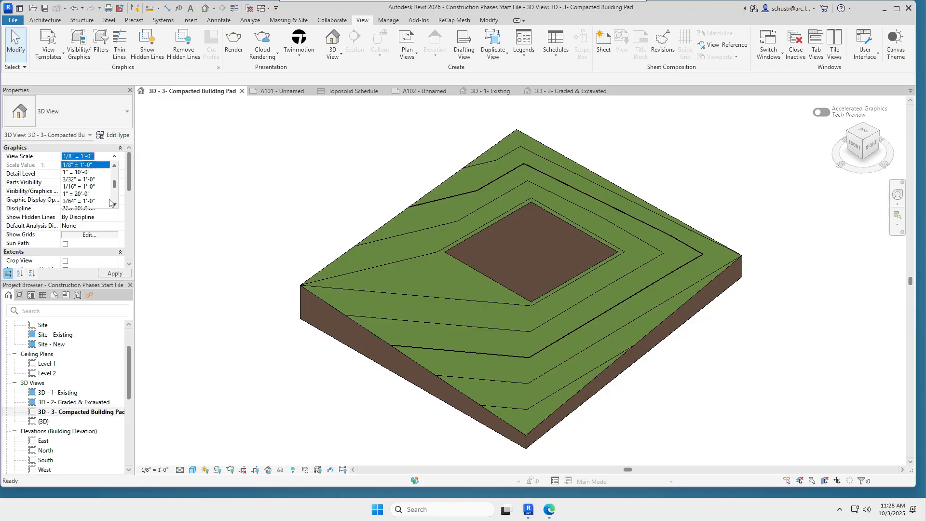
left_click(80, 188)
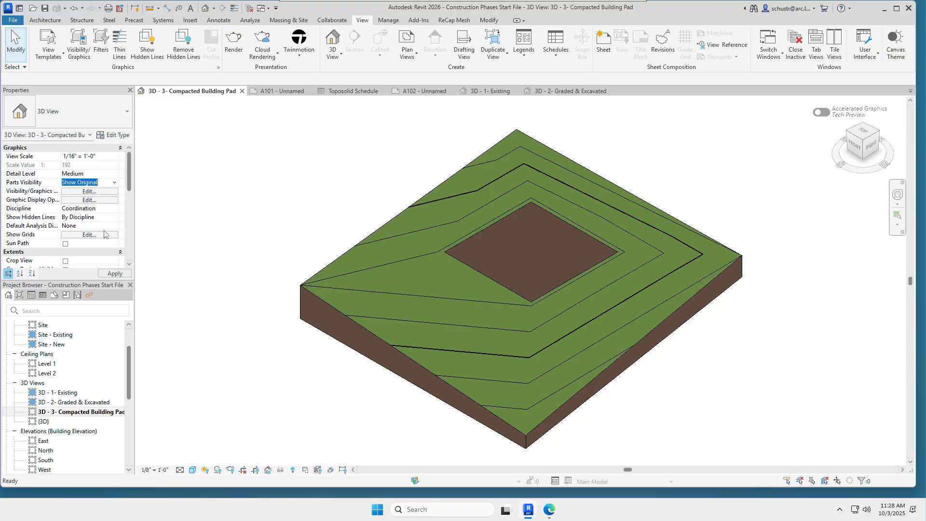
left_click(115, 273)
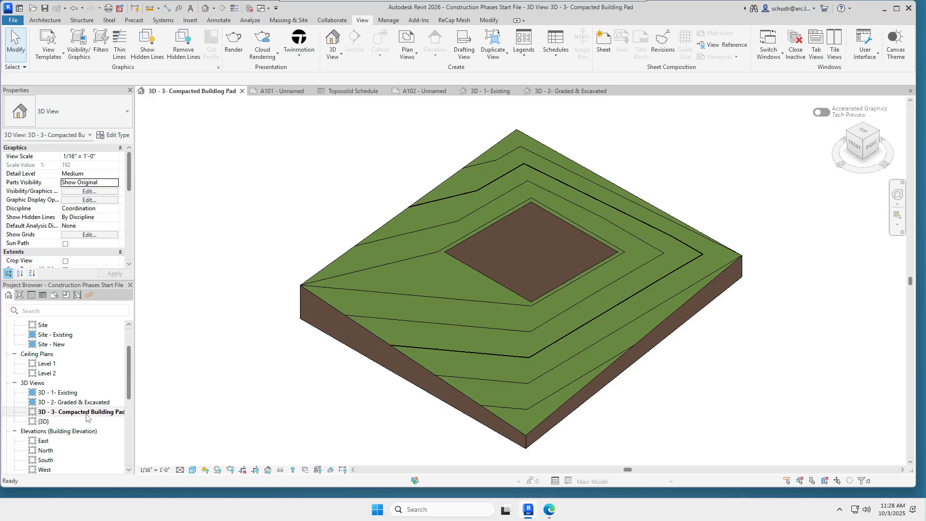
Add the 3D - 3- Compacted Building Pad view to sheet A102, centered below the other two viewports and above the title block
scroll(85, 420, "down", 5)
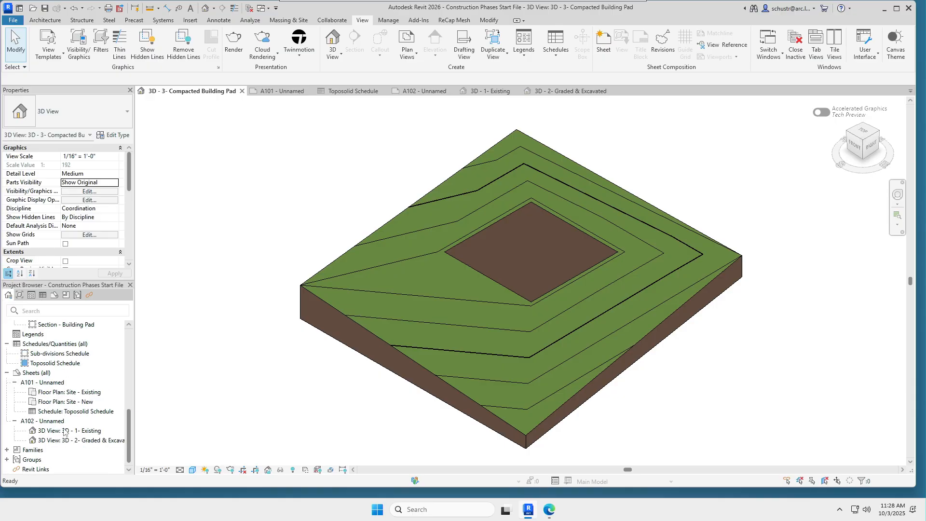
left_click(44, 423)
right_click(57, 420)
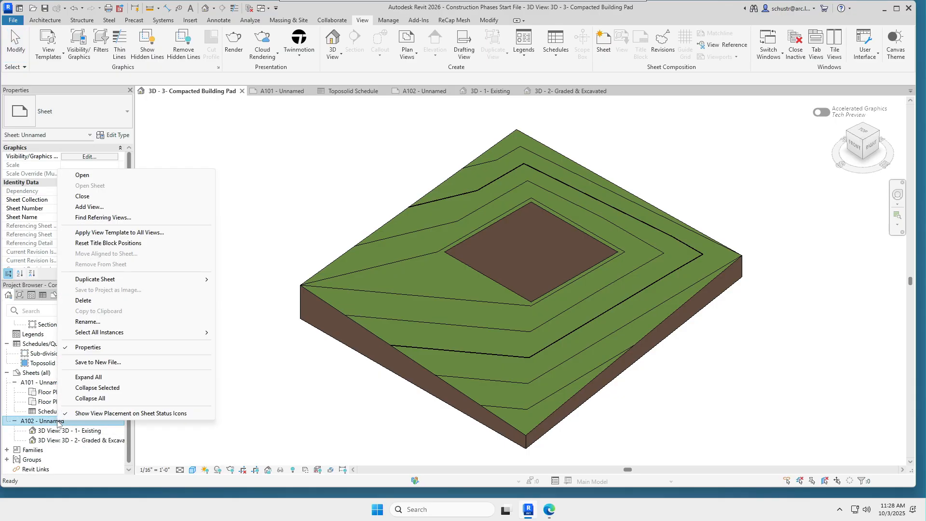
left_click(105, 207)
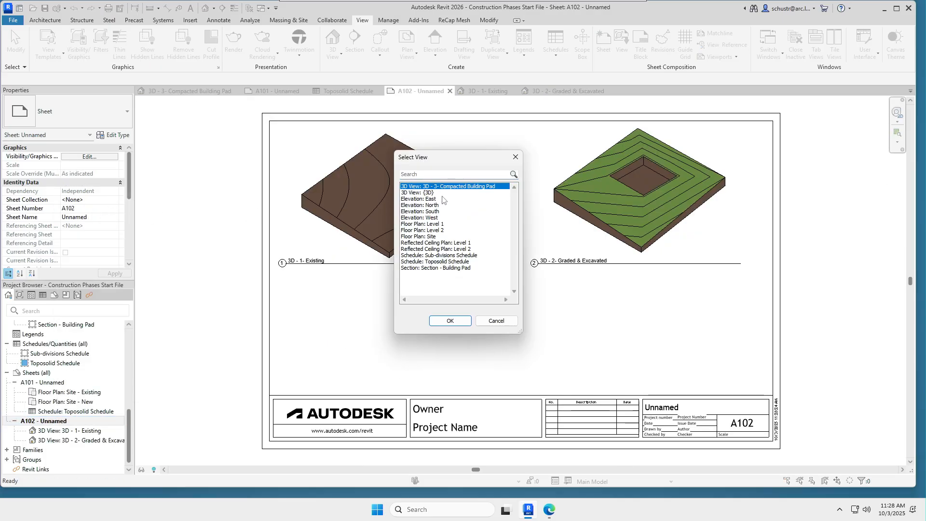
left_click(442, 321)
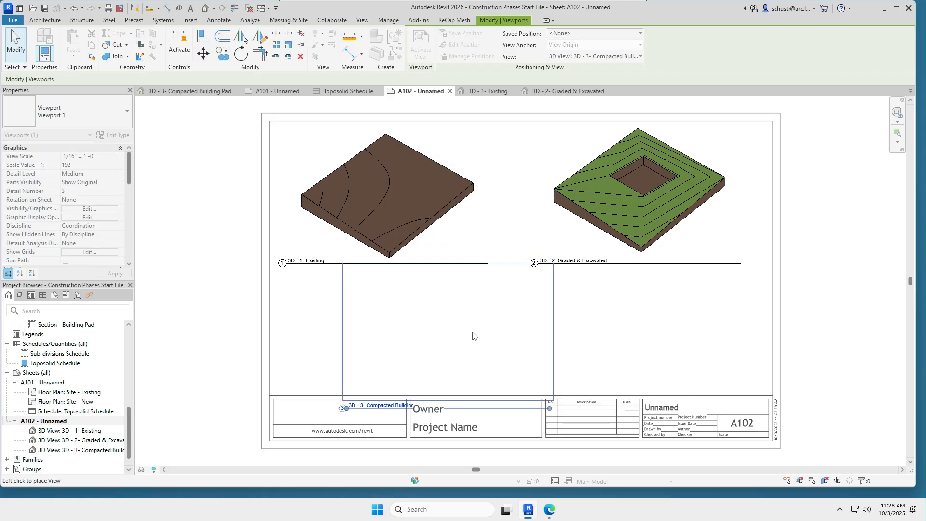
left_click(490, 317)
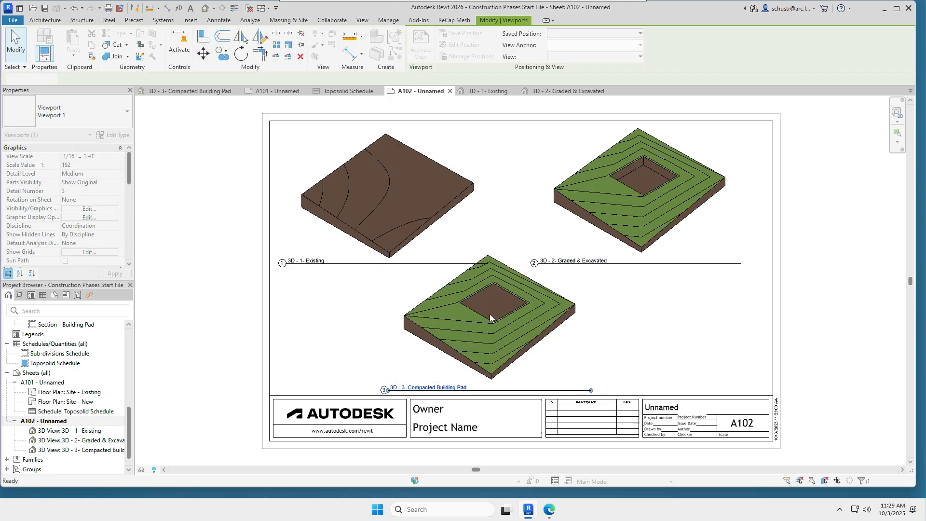
left_click(646, 316)
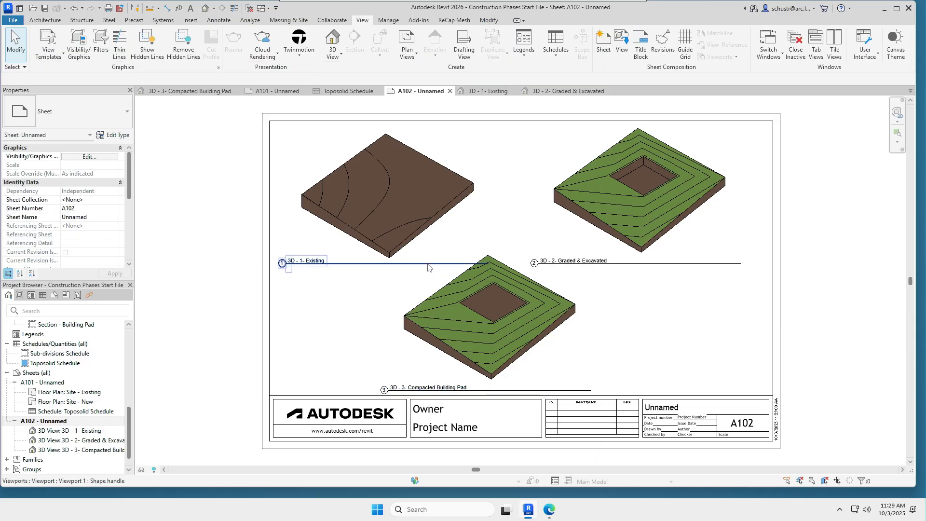
Shift the 3D - 1- Existing view title left across the sheet border and shorten its title line to a little over half
left_click(478, 264)
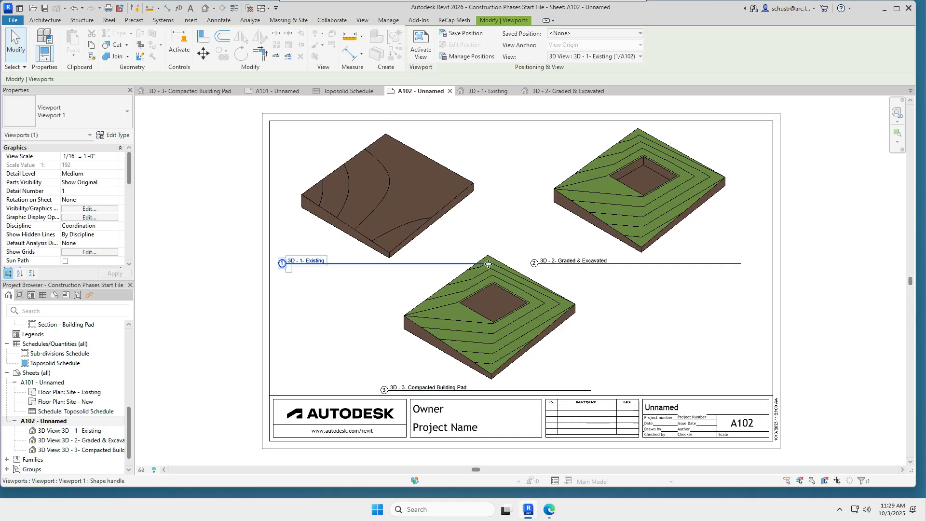
left_click(338, 284)
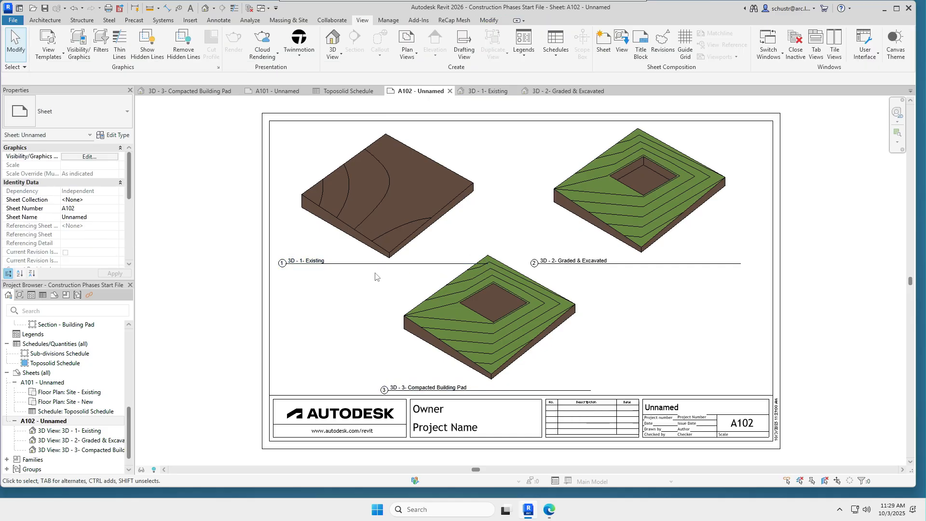
left_click(482, 263)
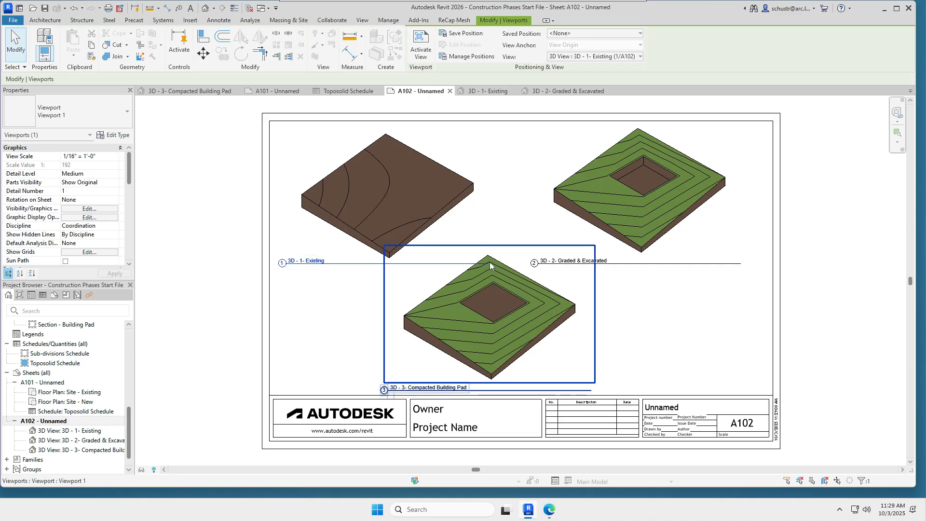
left_click_drag(486, 263, 432, 264)
left_click(340, 284)
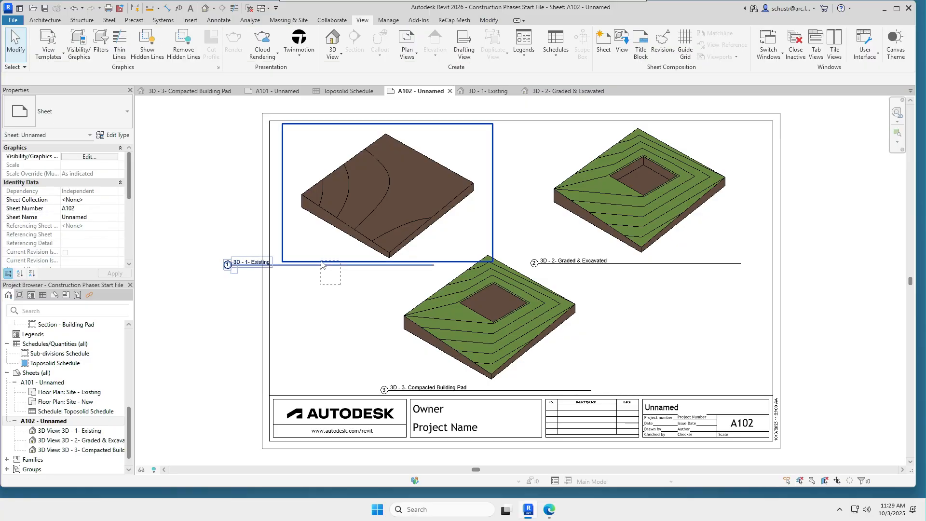
left_click(322, 265)
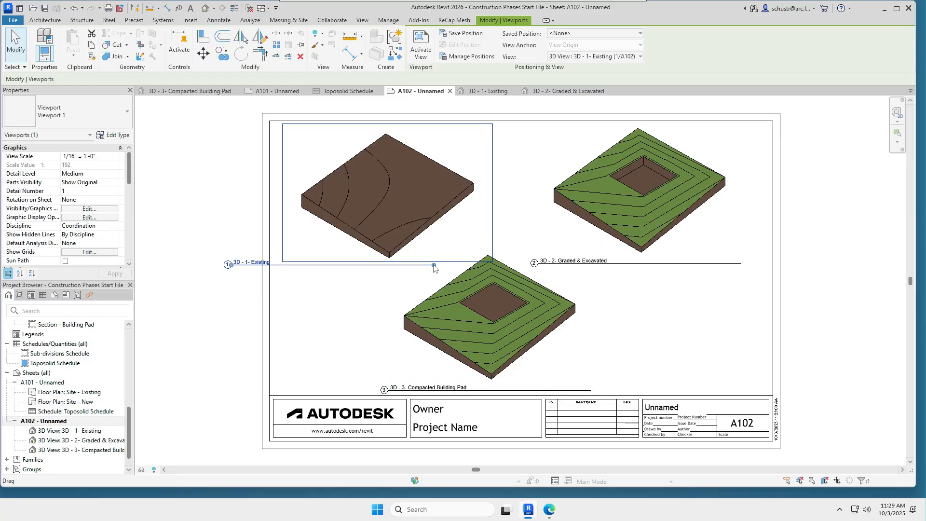
left_click_drag(434, 265, 347, 265)
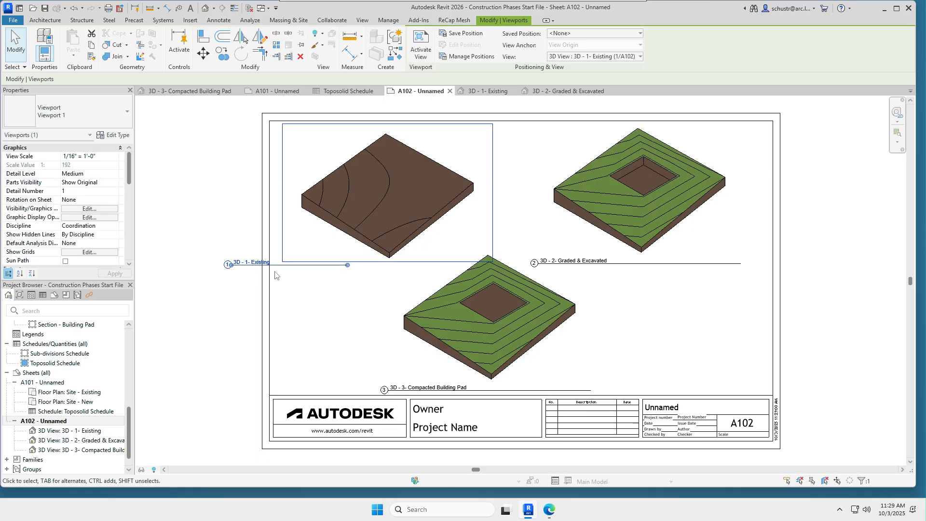
Move the shortened 3D - 1- Existing title back inside the sheet border, directly beneath its view
left_click(255, 265)
key("Escape")
key("Escape")
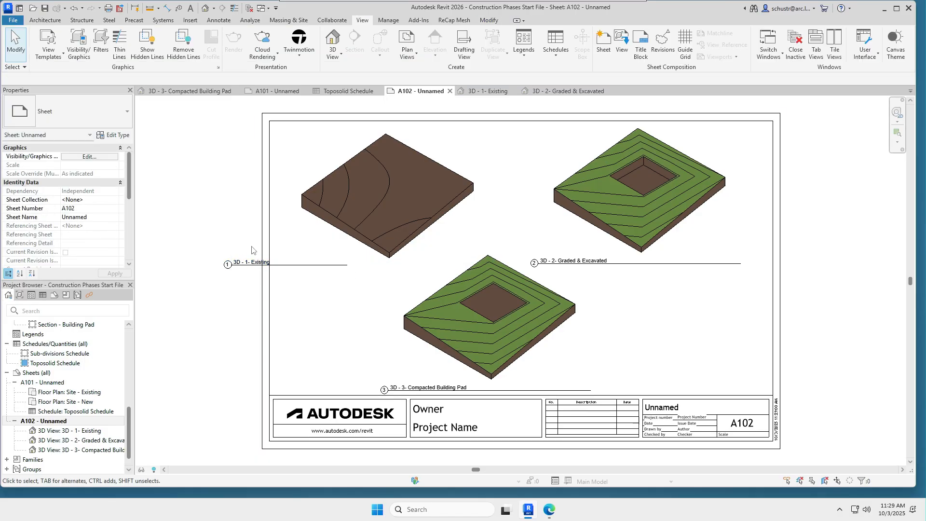
left_click_drag(251, 265, 314, 264)
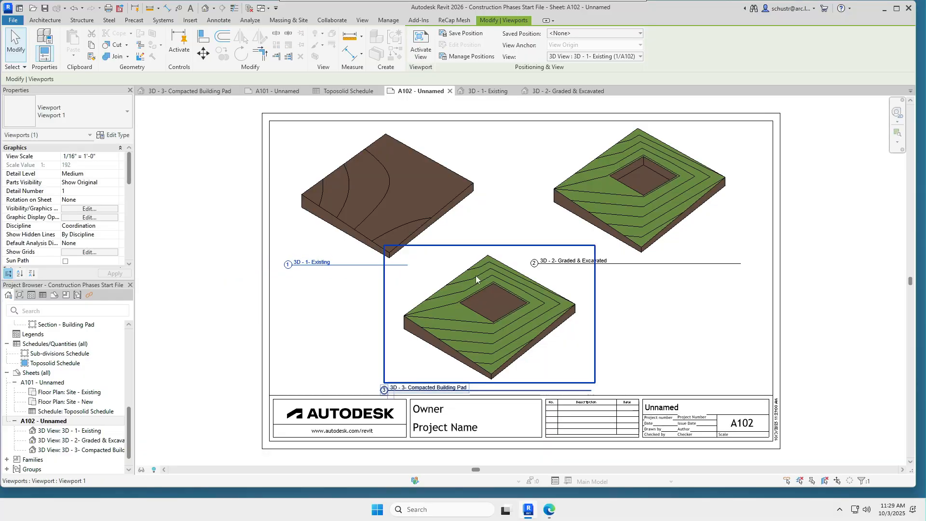
left_click(665, 293)
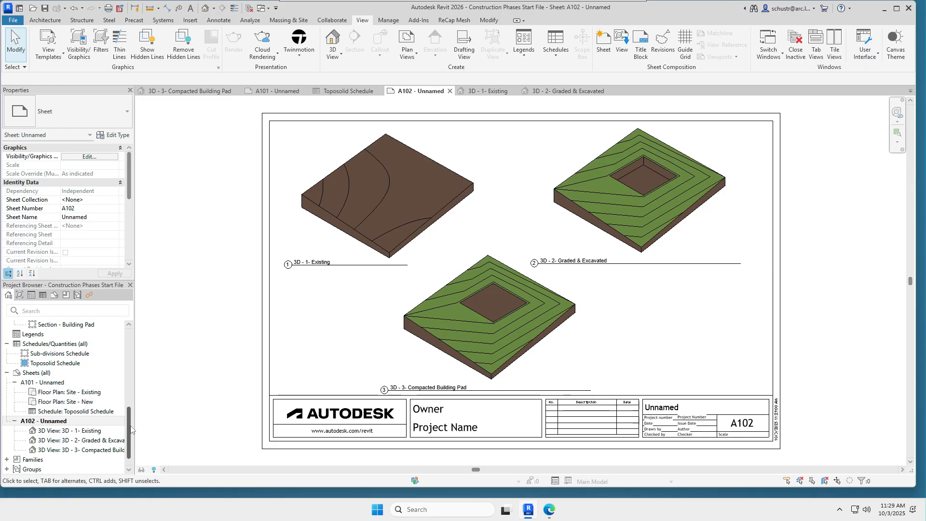
Open the Site - Existing floor plan, review its phasing settings, and turn on Reveal Hidden Elements
left_click_drag(129, 415, 129, 346)
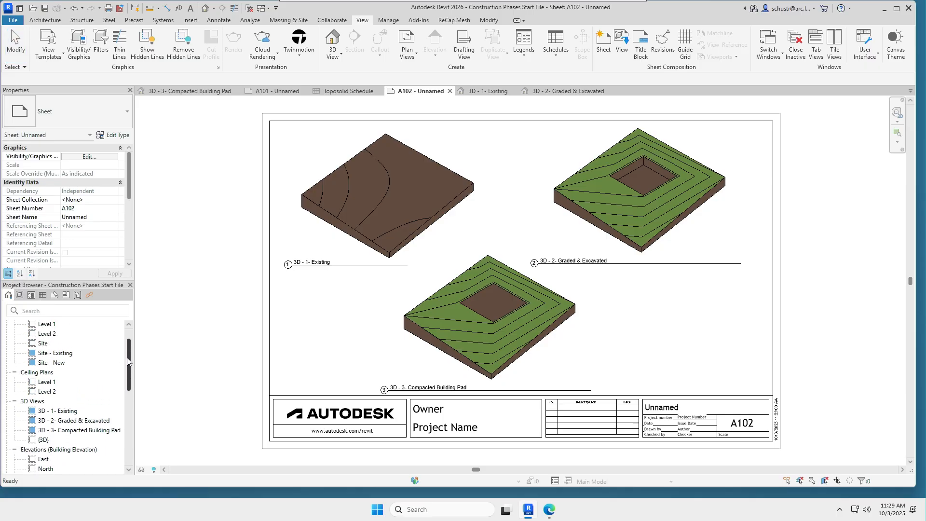
double_click(70, 354)
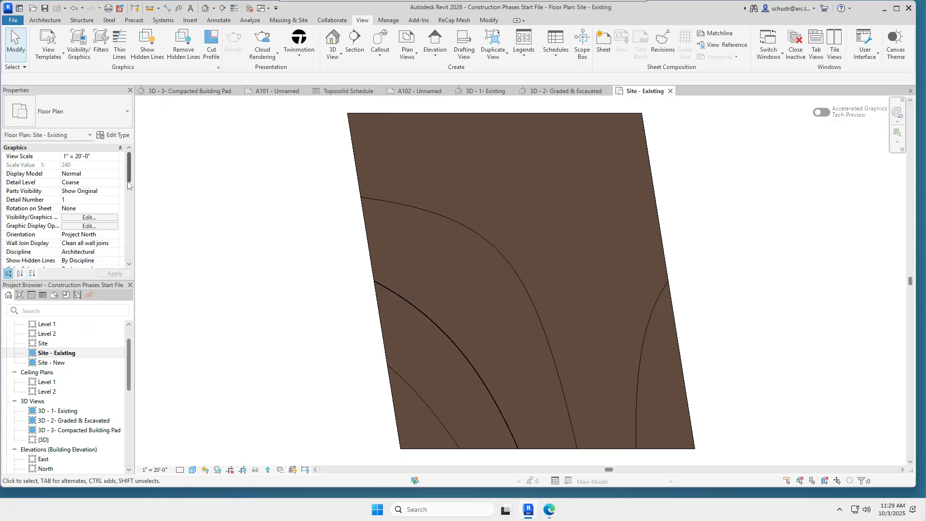
left_click_drag(128, 182, 131, 254)
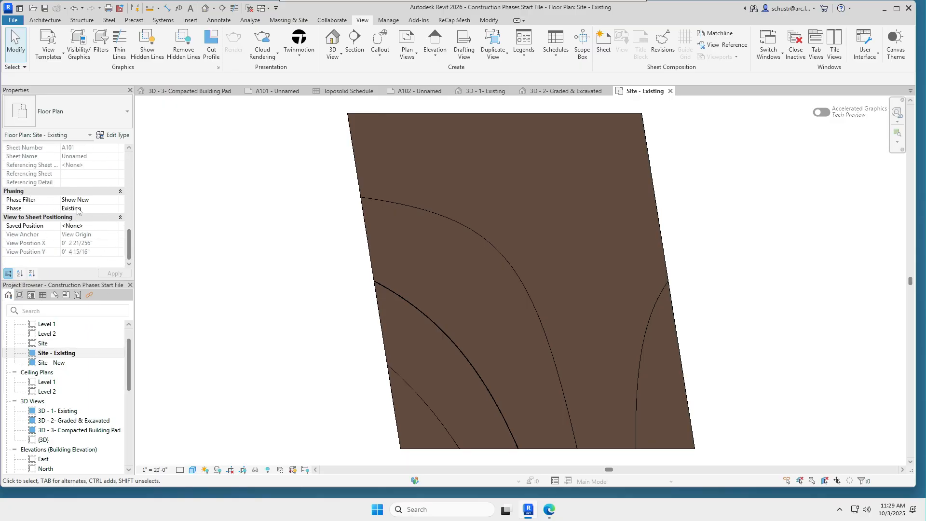
key("ctrl")
key("ctrl")
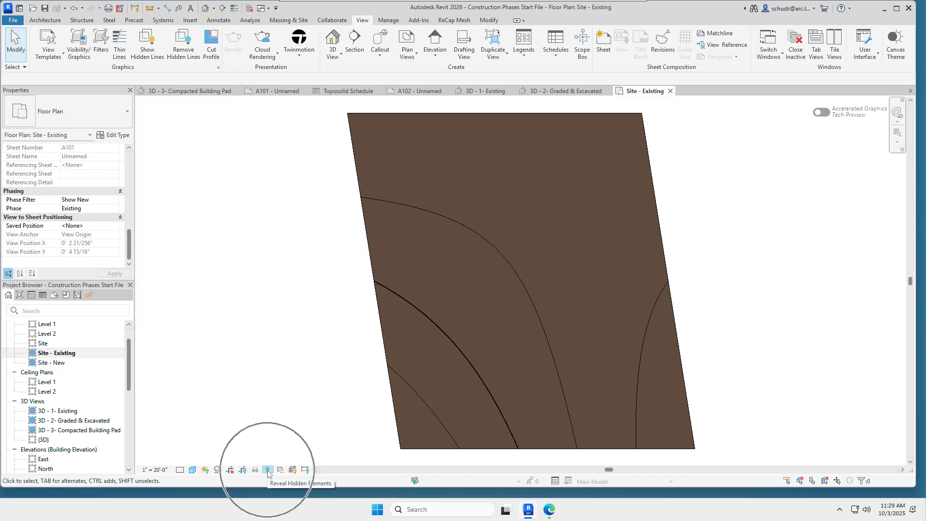
left_click(268, 470)
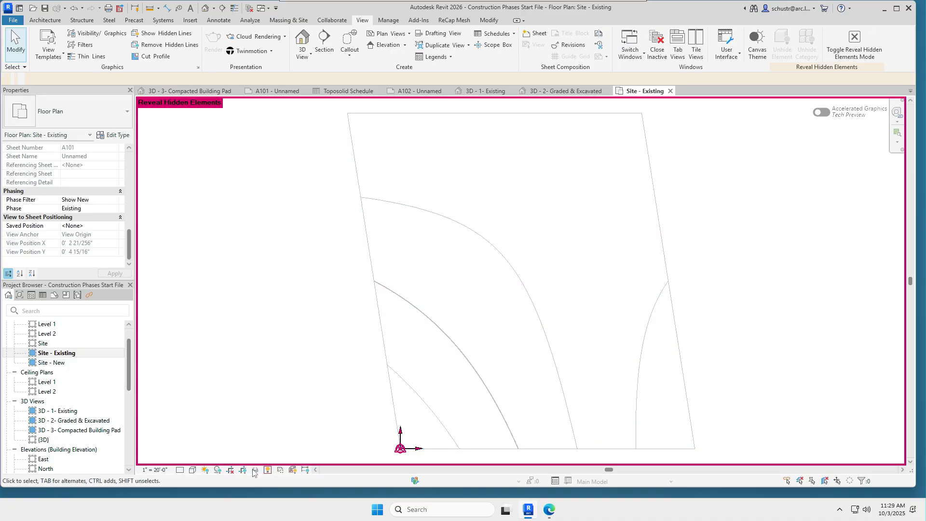
Turn off Reveal Hidden Elements and add a two-line text note left of the site plan reading "Phase = Existing" and "Hidden = Nothing"
left_click(268, 469)
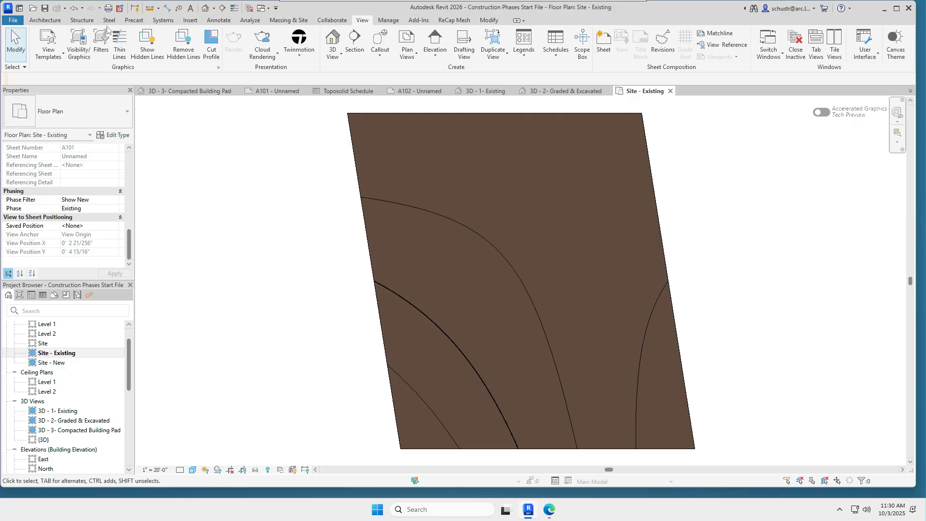
left_click(219, 21)
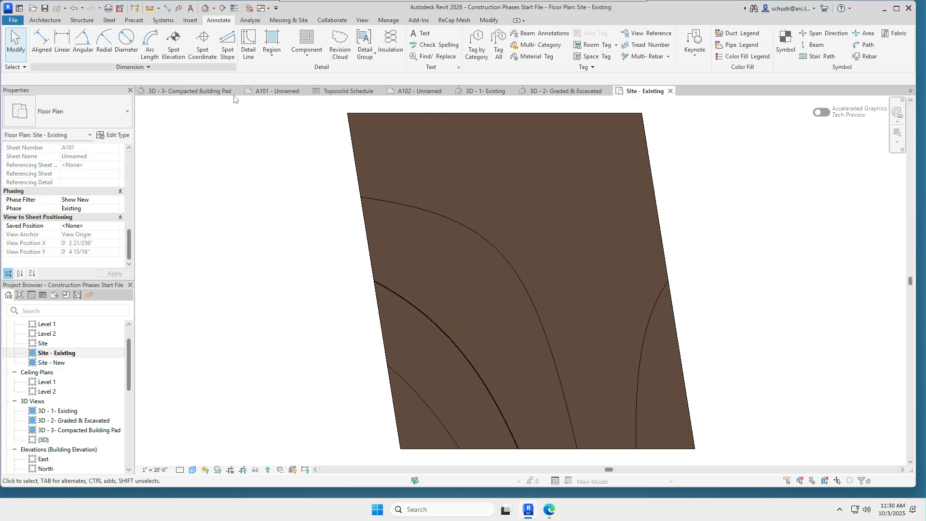
left_click(418, 34)
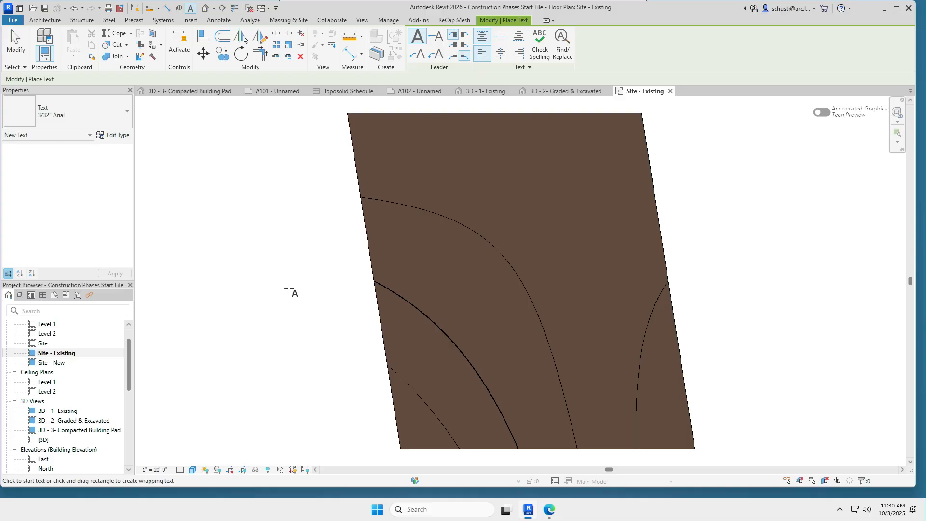
left_click(251, 269)
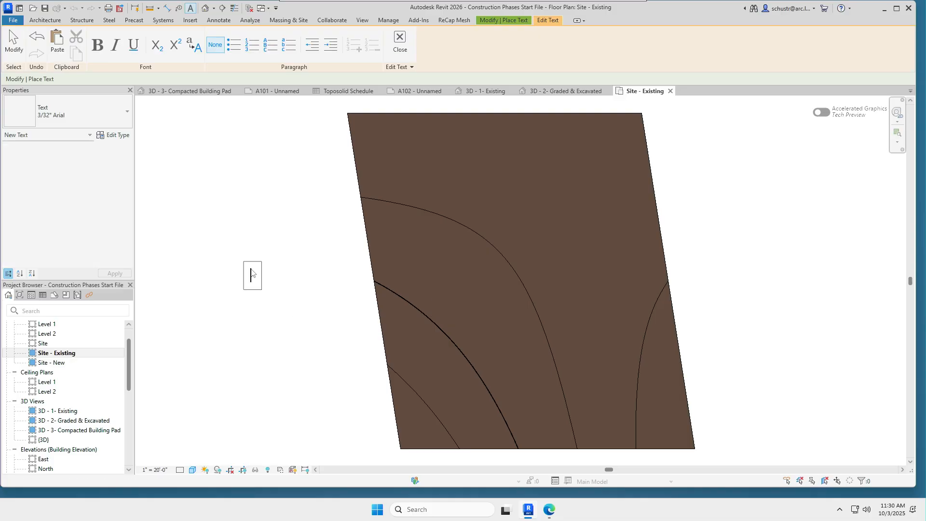
type("Phase = E")
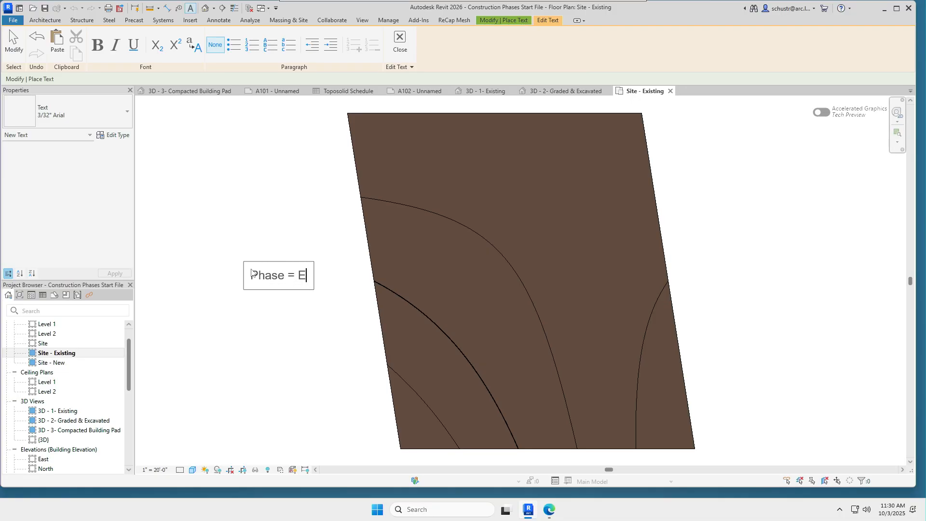
type("xisting")
key("Return")
type("Hid")
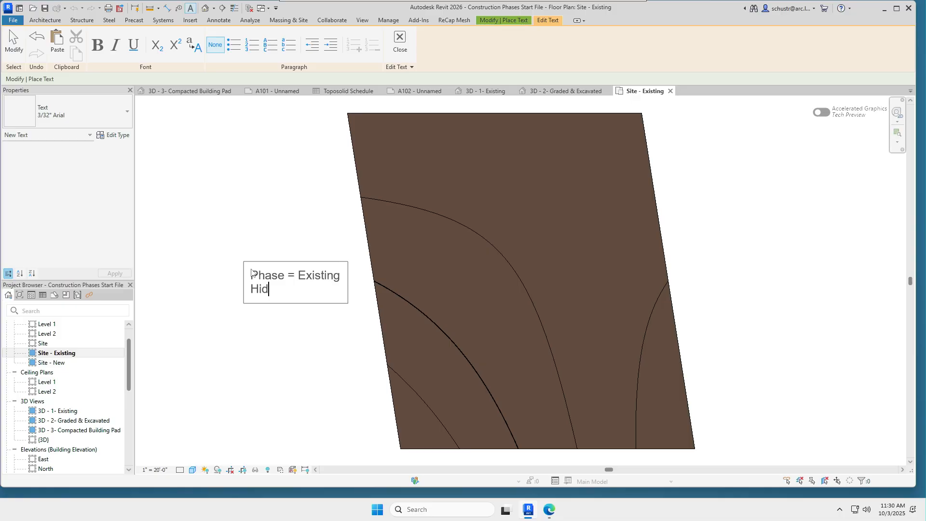
type("den = Nothing")
left_click(268, 337)
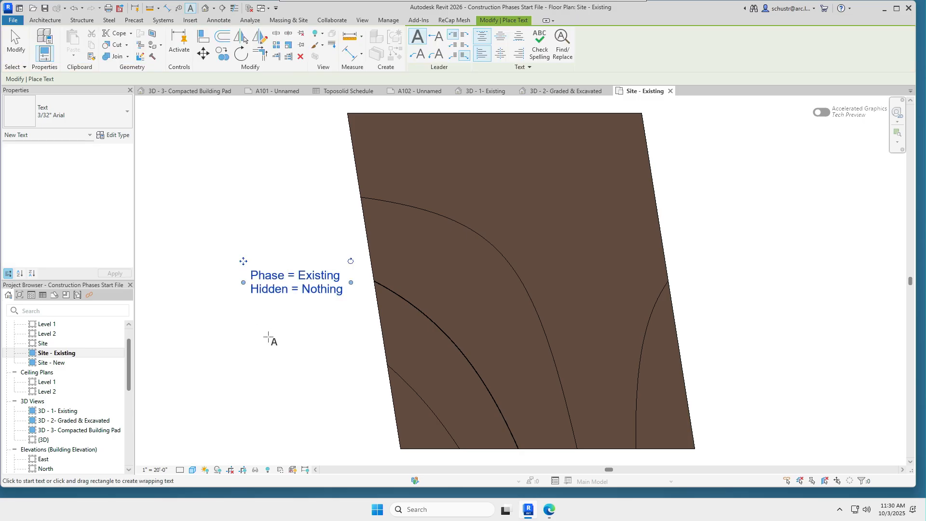
Open sheet A102 and place a two-line text note at the 3D - 1- Existing view's upper-left corner: "Phase = Existing" and "Hidden = Nothing"
scroll(101, 422, "down", 2)
scroll(89, 411, "down", 3)
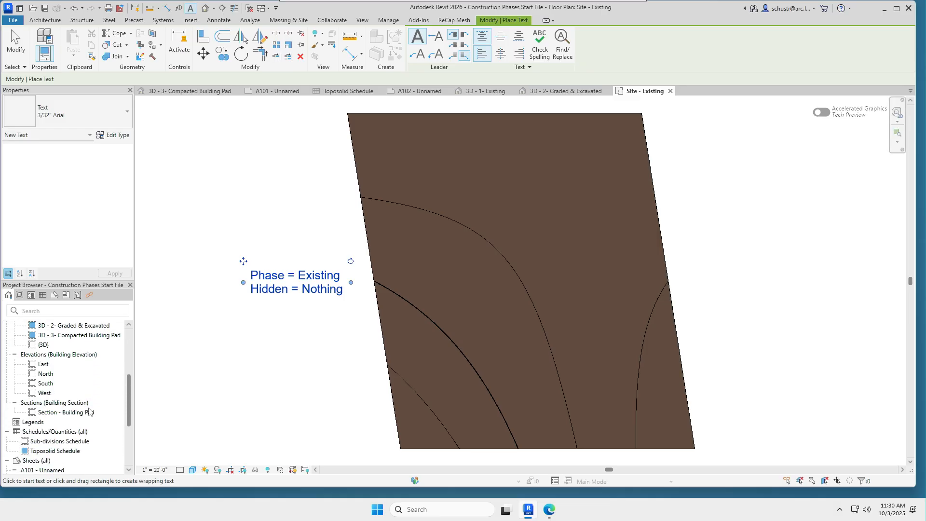
scroll(65, 434, "down", 1)
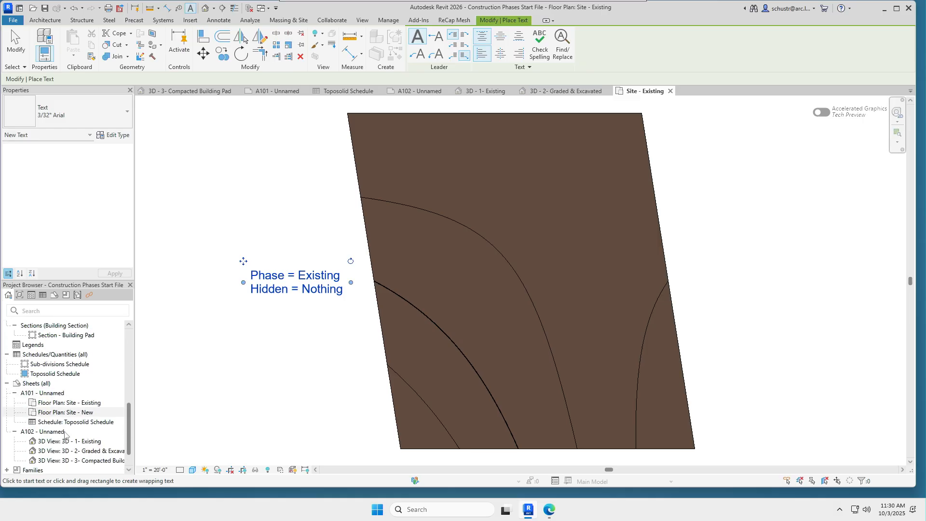
double_click(63, 432)
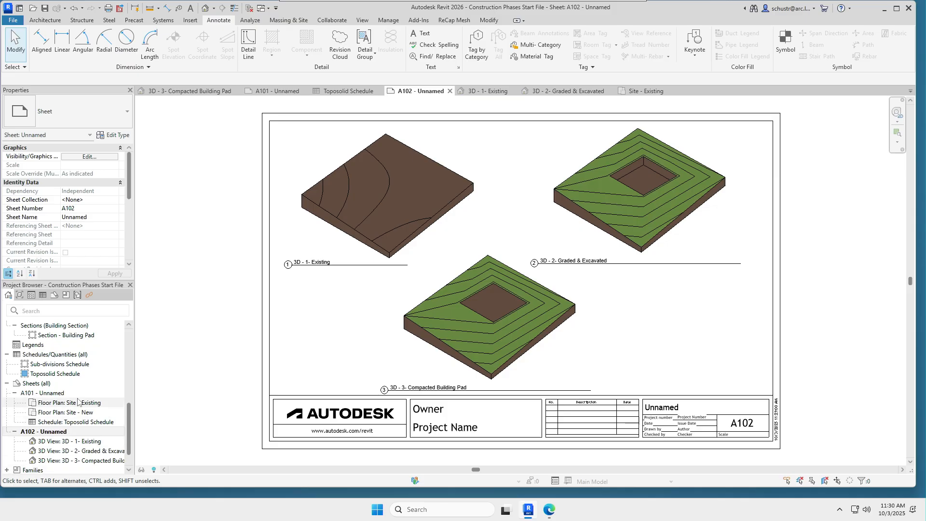
left_click_drag(128, 439, 129, 439)
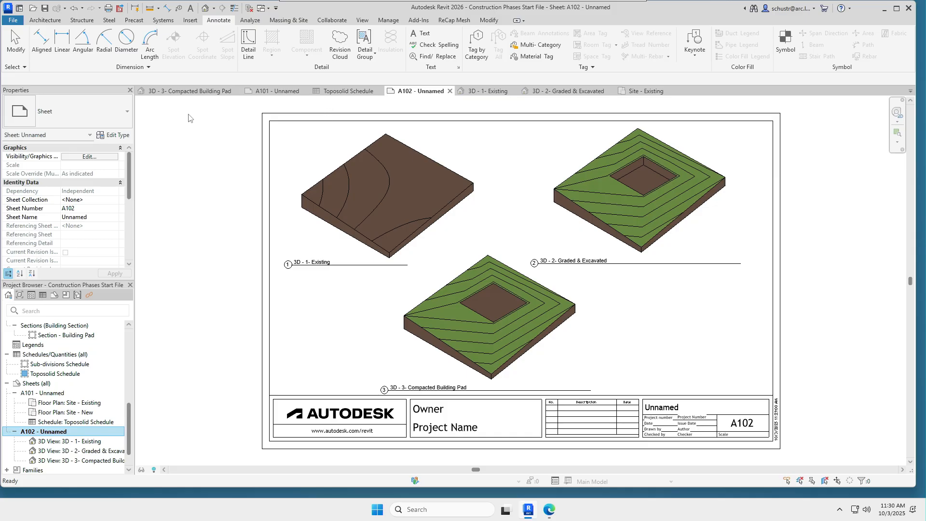
left_click(198, 202)
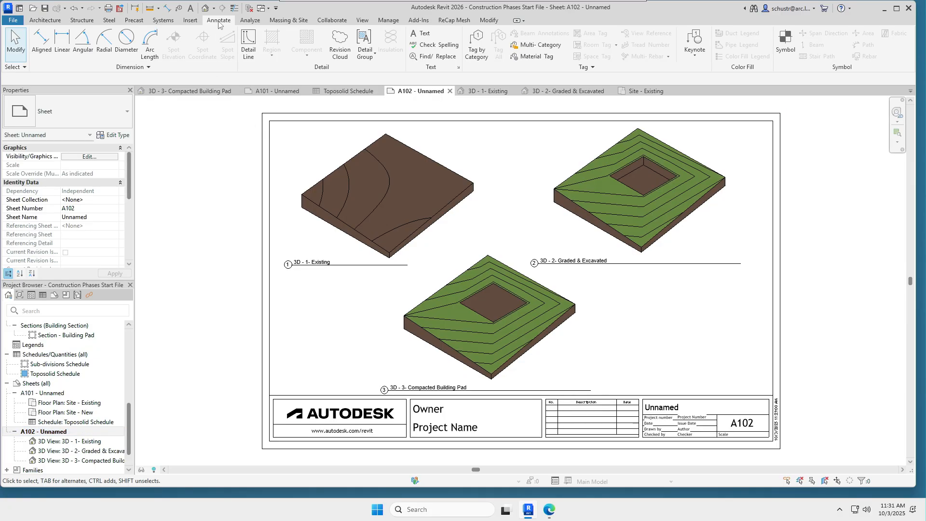
left_click(419, 34)
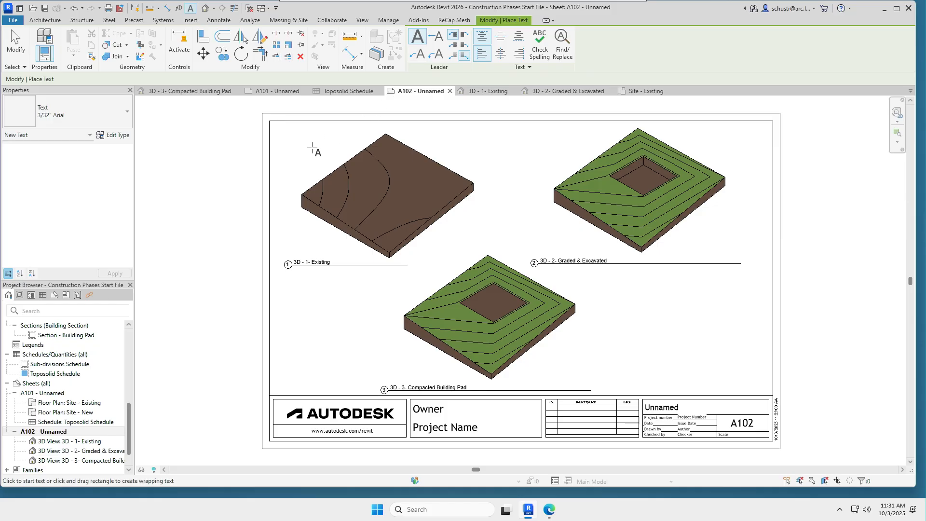
left_click(282, 138)
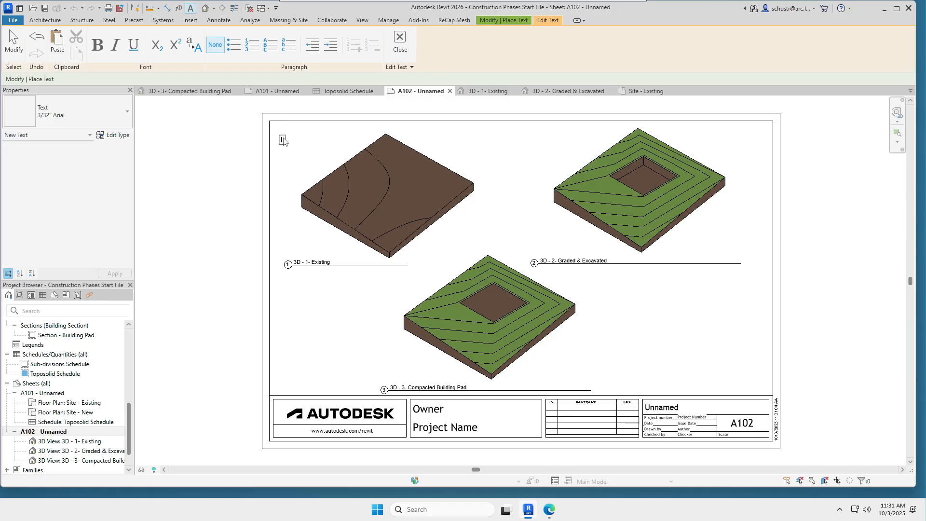
type("Phase = Existing")
key("Return")
type("Hidden = Nothing")
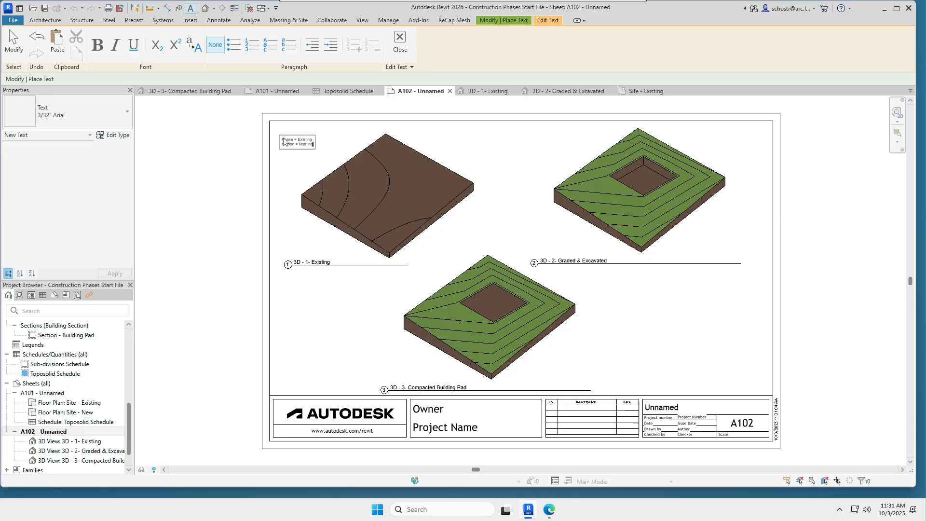
left_click(208, 229)
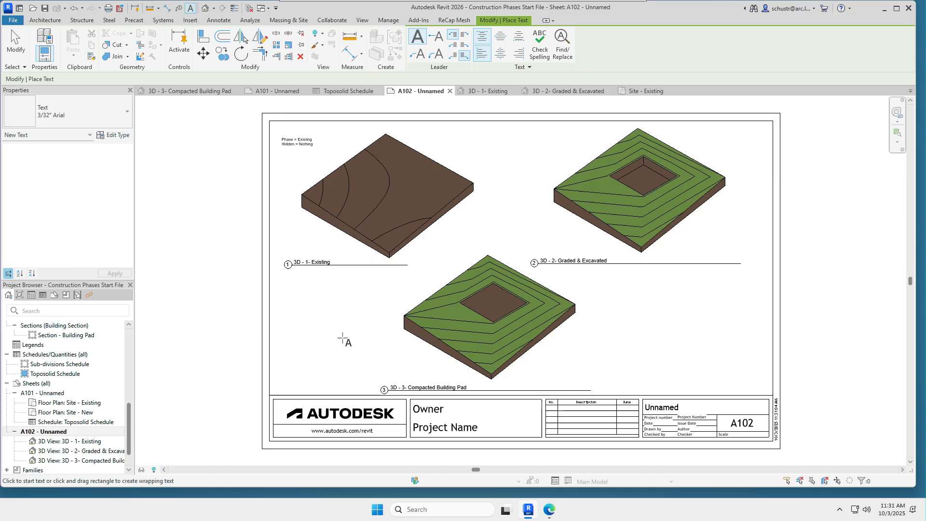
Open the 3D - 2- Graded & Excavated view, review its phasing settings, and turn on Reveal Hidden Elements
scroll(84, 379, "up", 3)
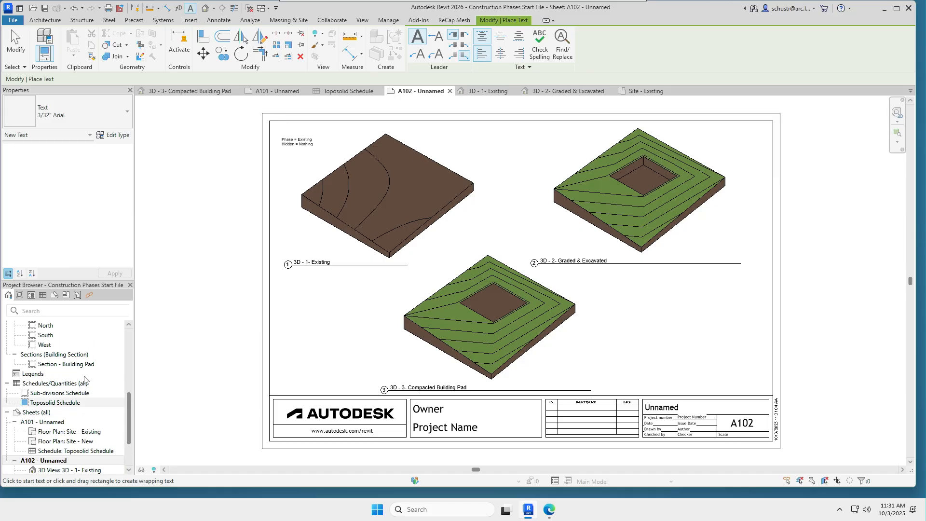
scroll(85, 380, "up", 2)
double_click(72, 344)
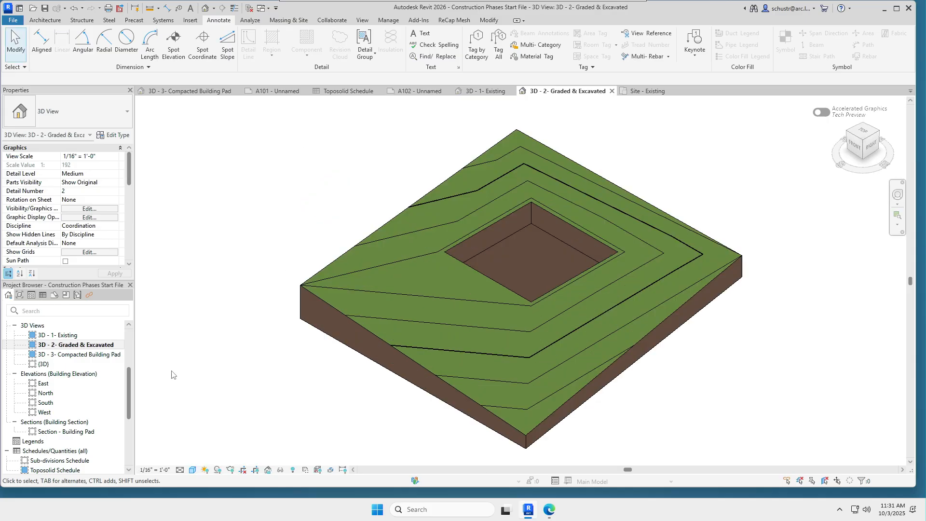
left_click(129, 264)
scroll(129, 264, "down", 8)
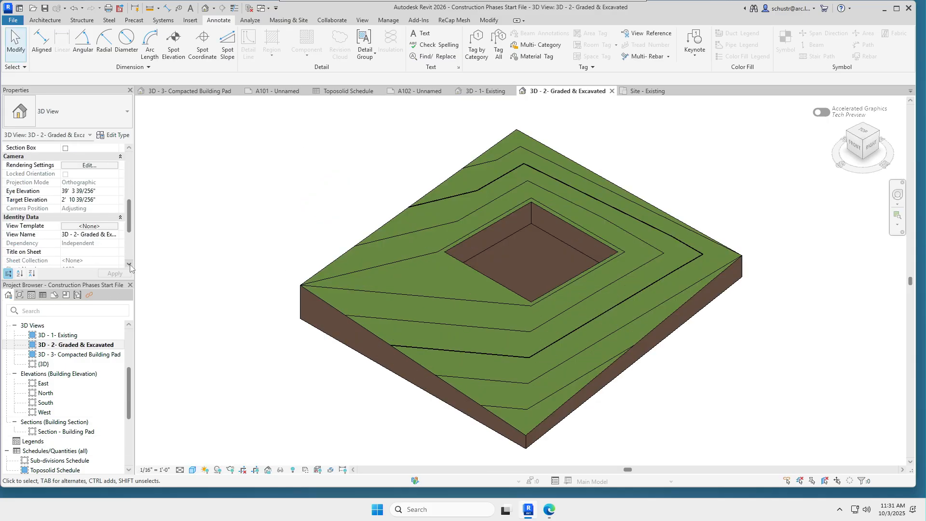
left_click(129, 264)
key("ctrl")
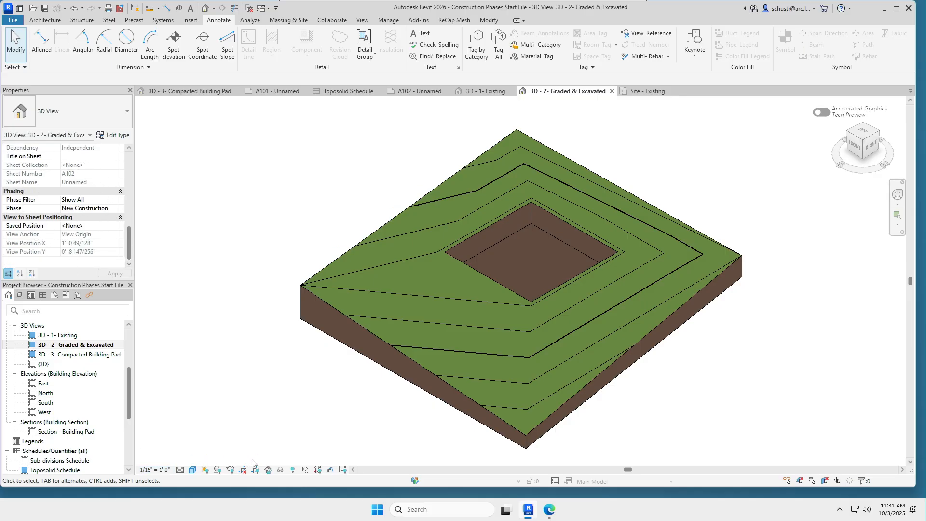
key("ctrl")
left_click(293, 470)
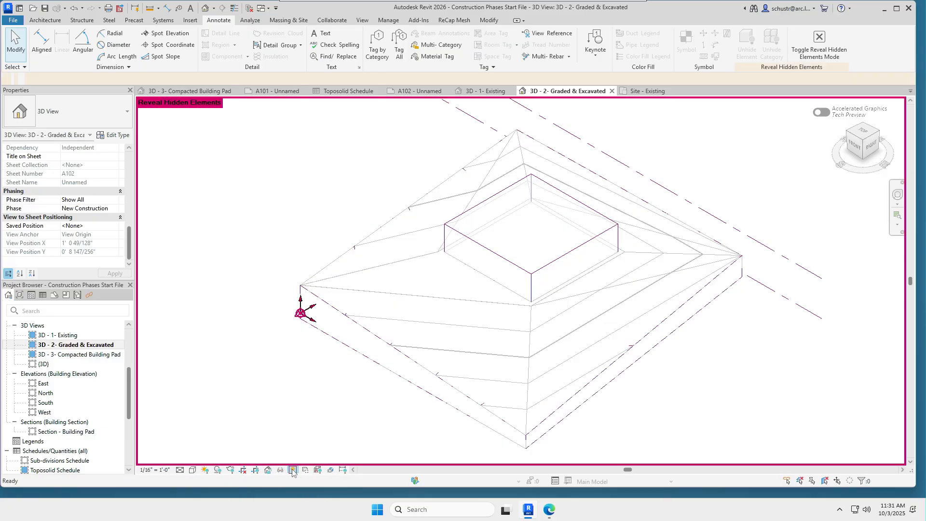
Inspect the properties of the hidden mass over the excavation, then turn off Reveal Hidden Elements
left_click(524, 272)
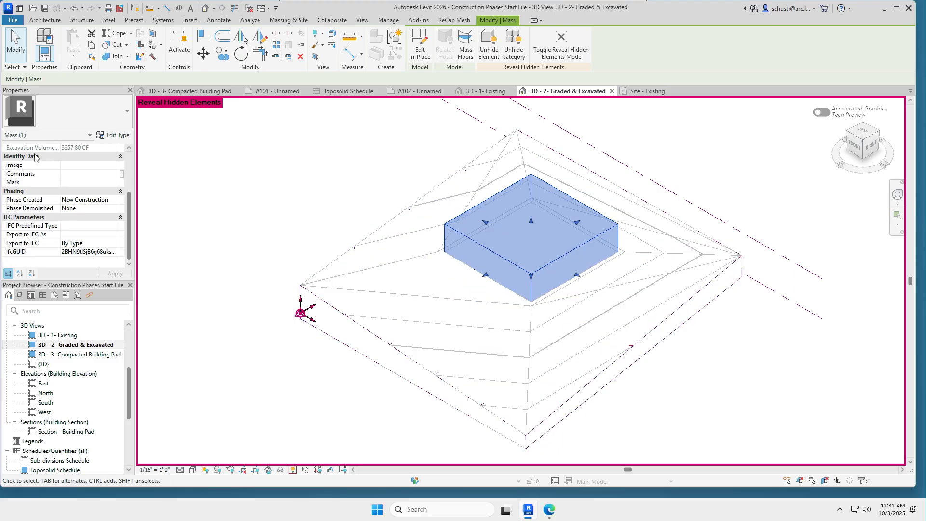
left_click_drag(131, 210, 132, 150)
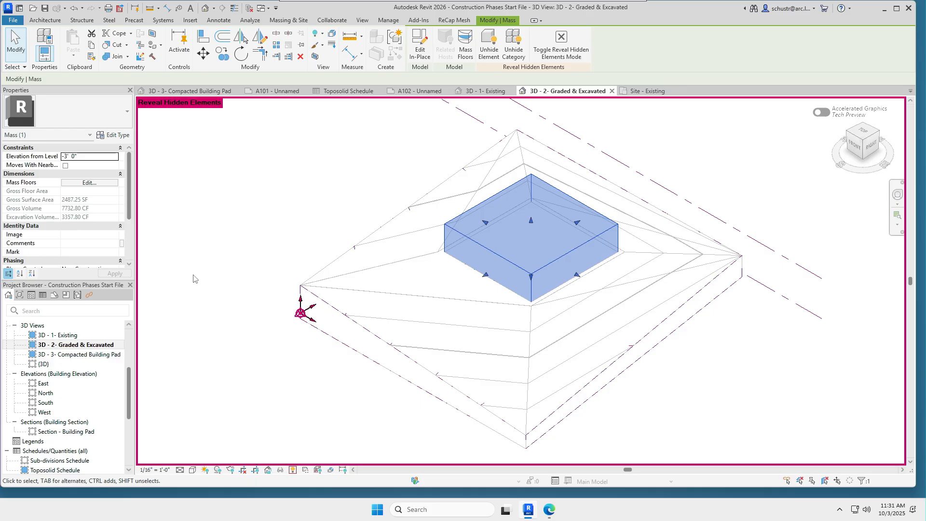
left_click(177, 305)
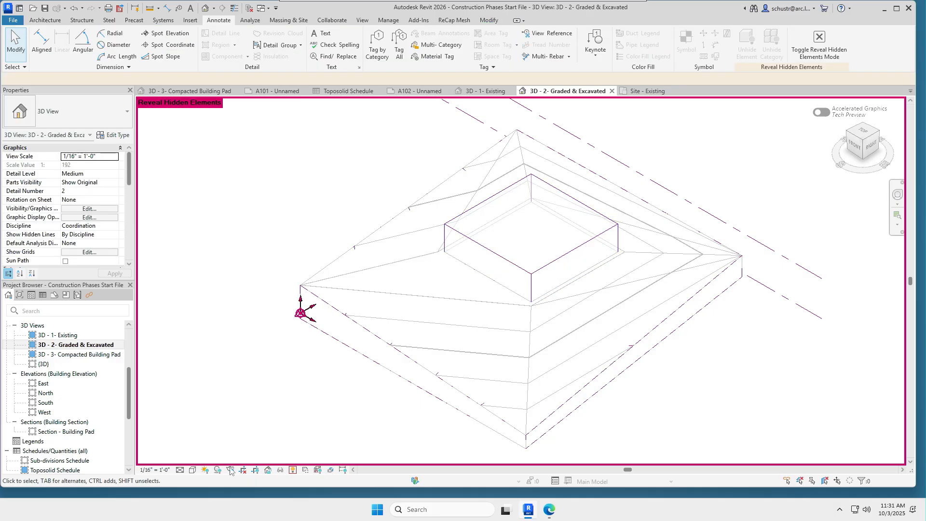
left_click(292, 471)
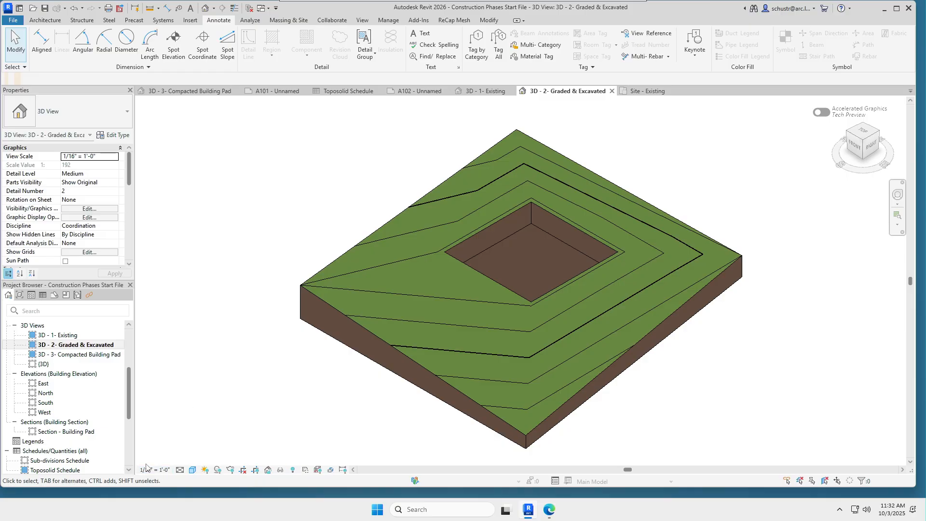
On sheet A102, add a note upper-left of the 3D - 2- Graded & Excavated view: "Phase = New Construction" and "Hidden = Excavation Volume ... Mass 1"
left_click_drag(129, 410, 128, 452)
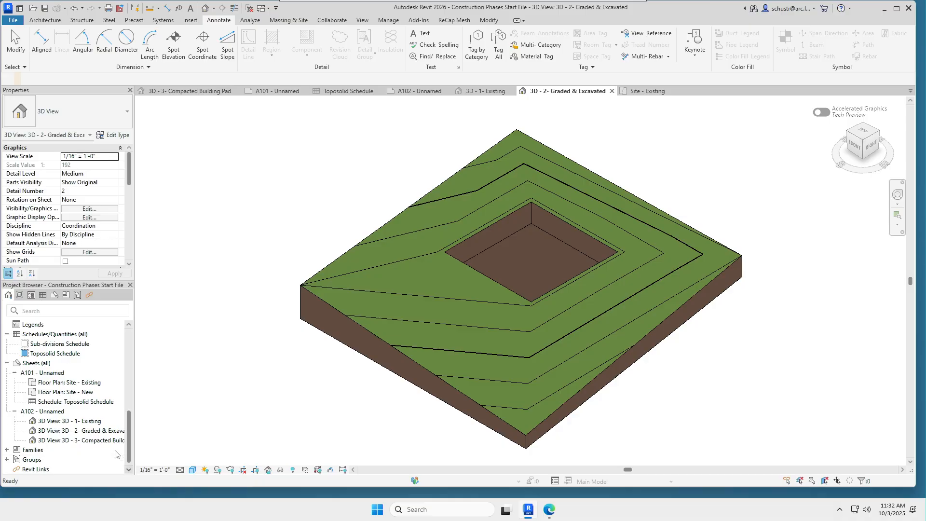
double_click(42, 411)
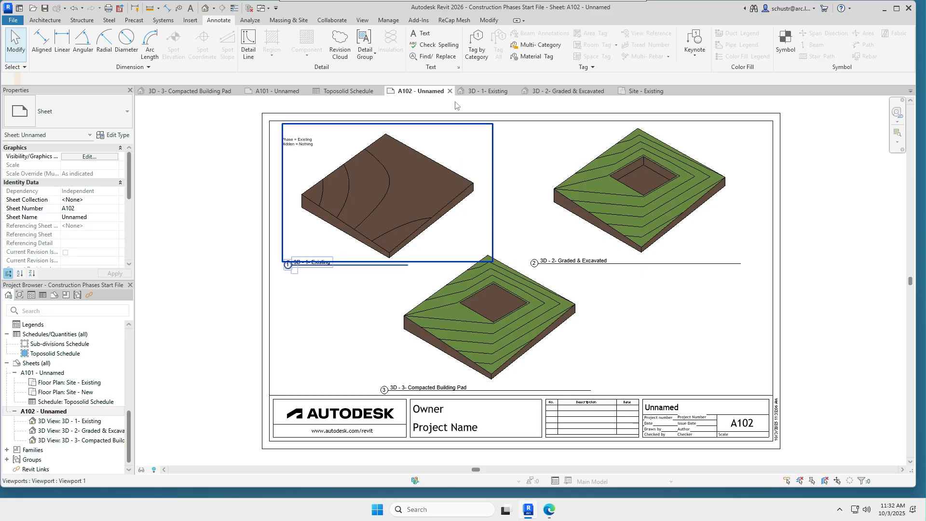
left_click(420, 34)
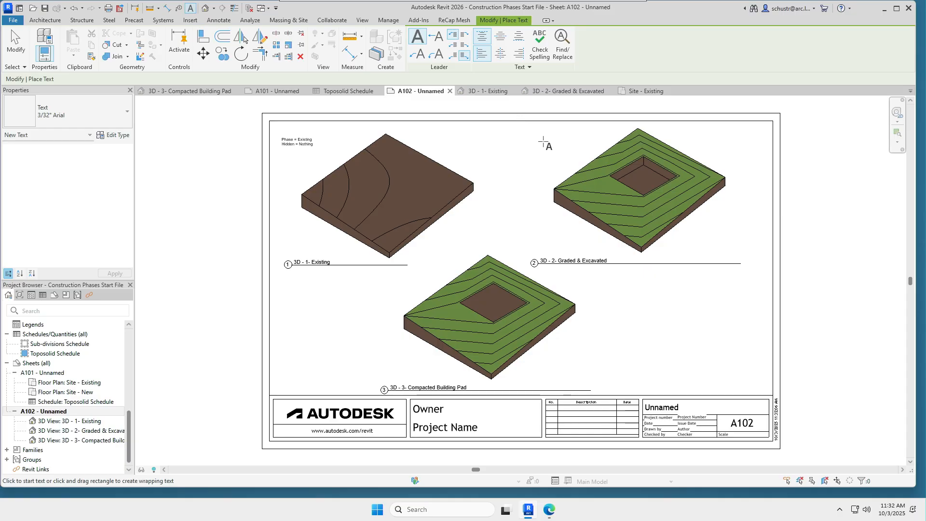
left_click(542, 140)
type("Ph")
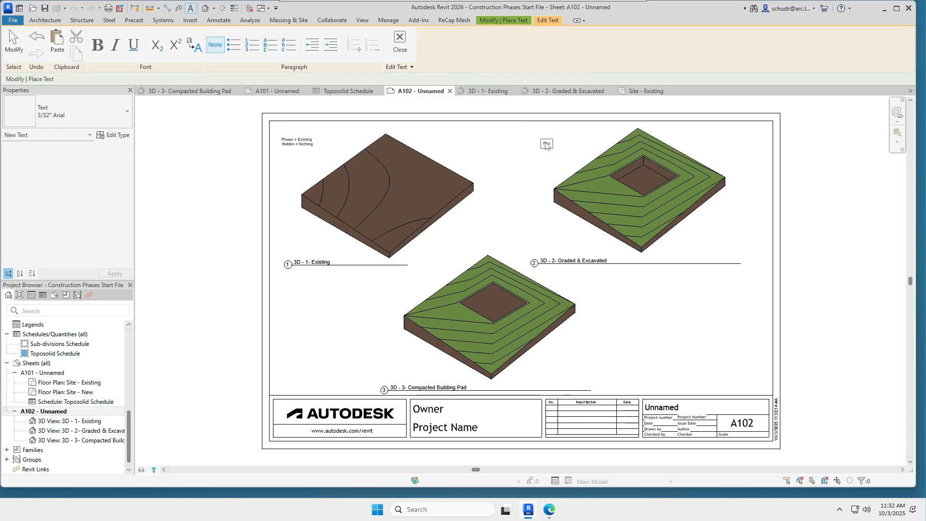
type("ase = New Construction")
key("Return")
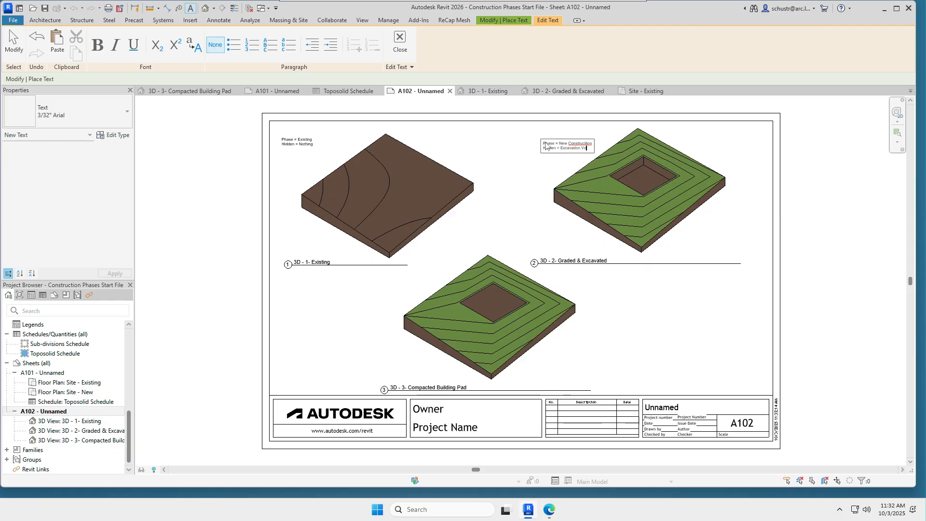
type("me ... Mass")
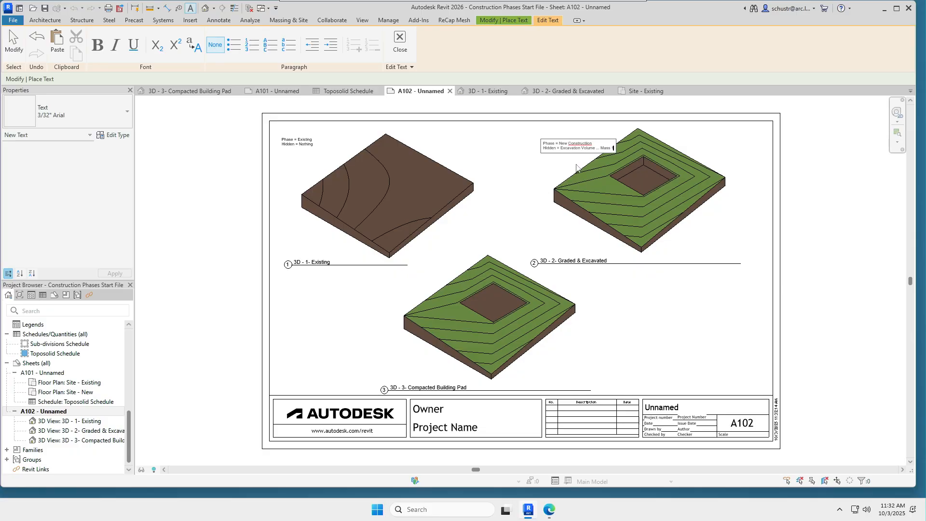
type(" 1")
Correct the misspelled word in the new note to "Construction" using the spelling suggestion and finish editing the text
scroll(576, 168, "up", 5)
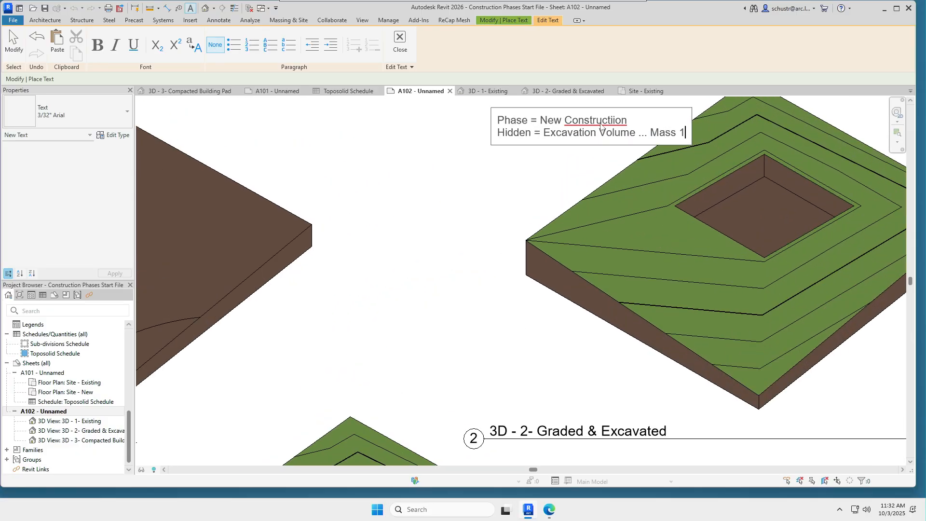
right_click(604, 124)
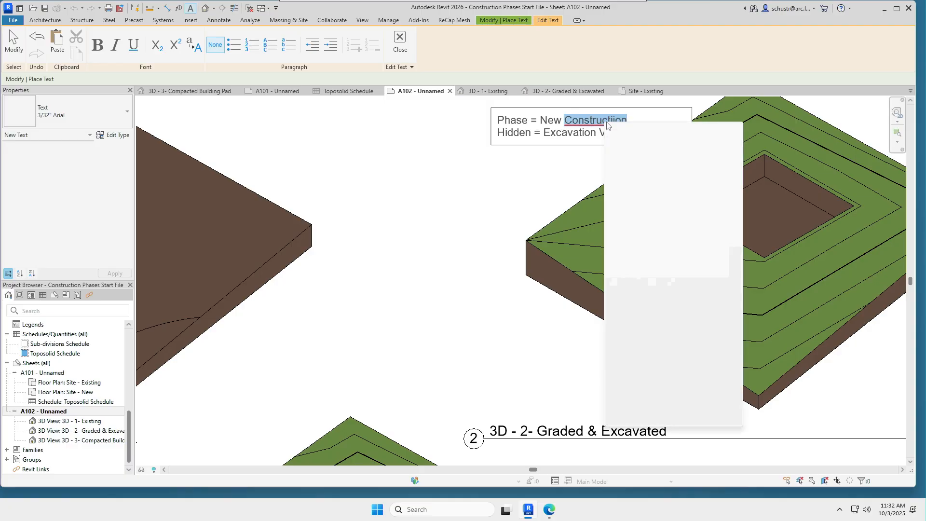
key("Return")
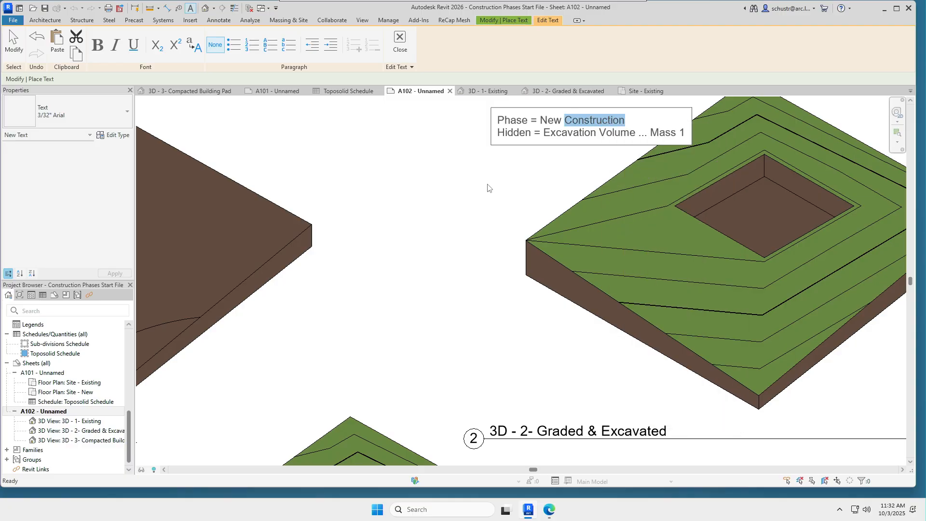
left_click(493, 193)
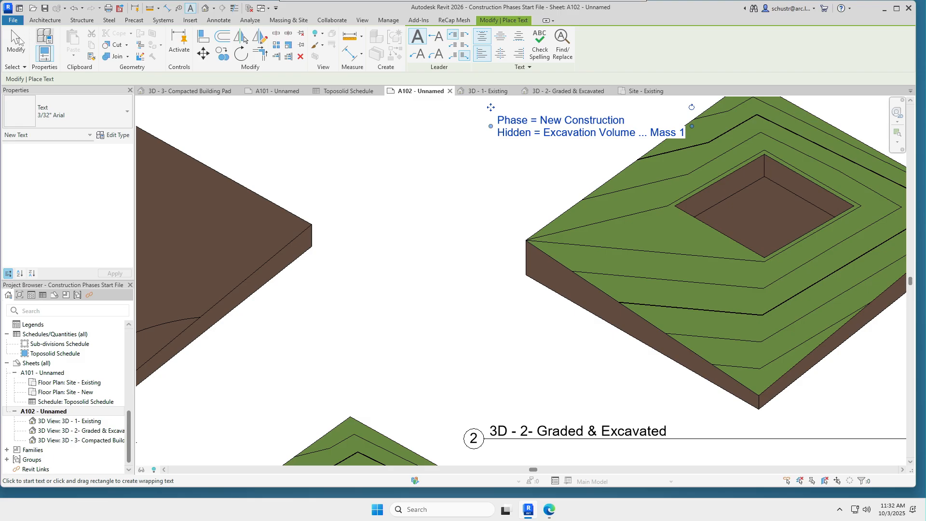
Nudge the "Phase = New Construction" note left, away from the 3D - 2- Graded & Excavated model, and deselect it
left_click(18, 43)
left_click(501, 130)
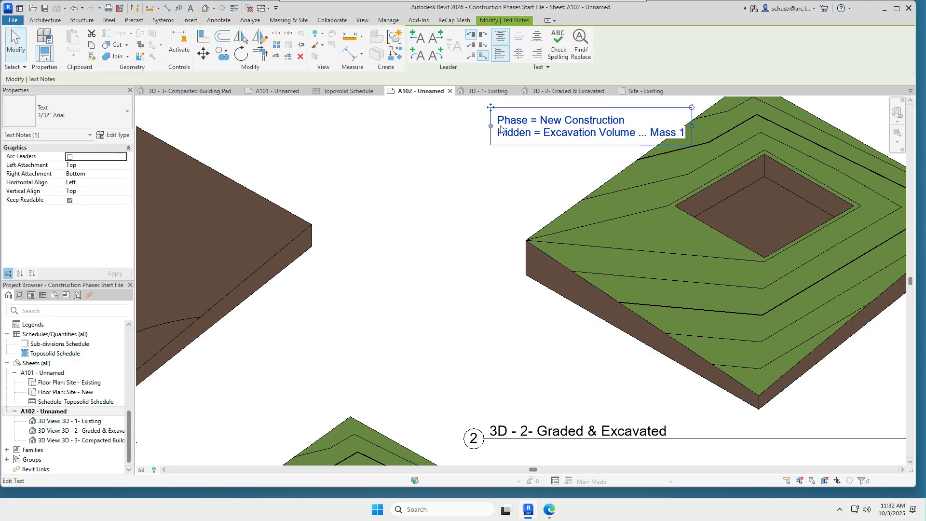
key("Left")
key("Left")
key("Left")
key("Left")
key("Left")
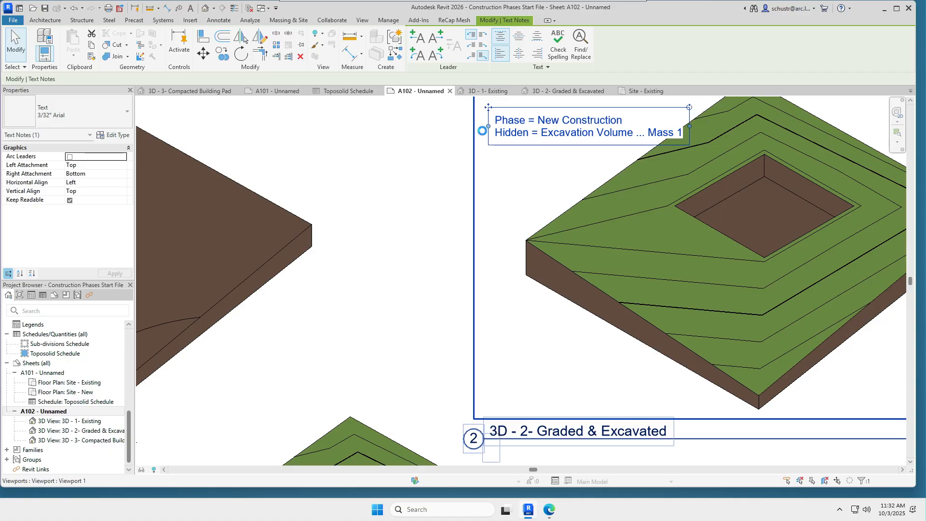
key("Left")
key("Left")
key("Left")
key("Left")
key("Left")
key("Left")
key("Left")
key("Left")
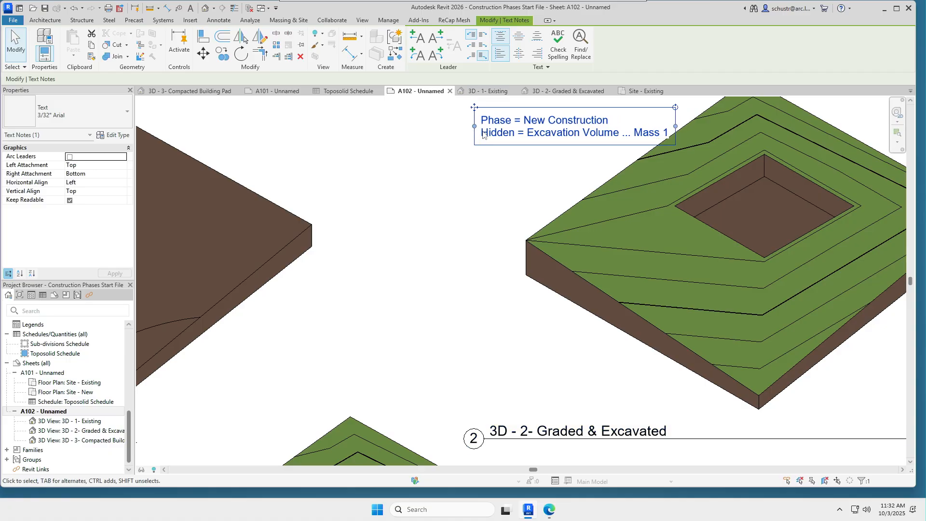
key("Left")
key("Left")
key("Left")
key("Left")
left_click(484, 173)
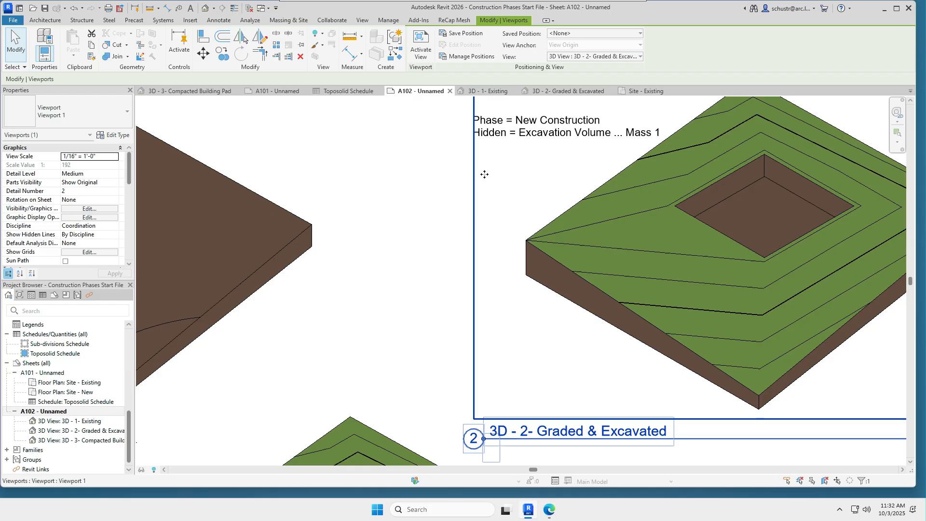
left_click(437, 200)
Open the 3D - 3- Compacted Building Pad view, review its phasing settings, and check its hidden elements using Reveal Hidden Elements
scroll(439, 202, "down", 5)
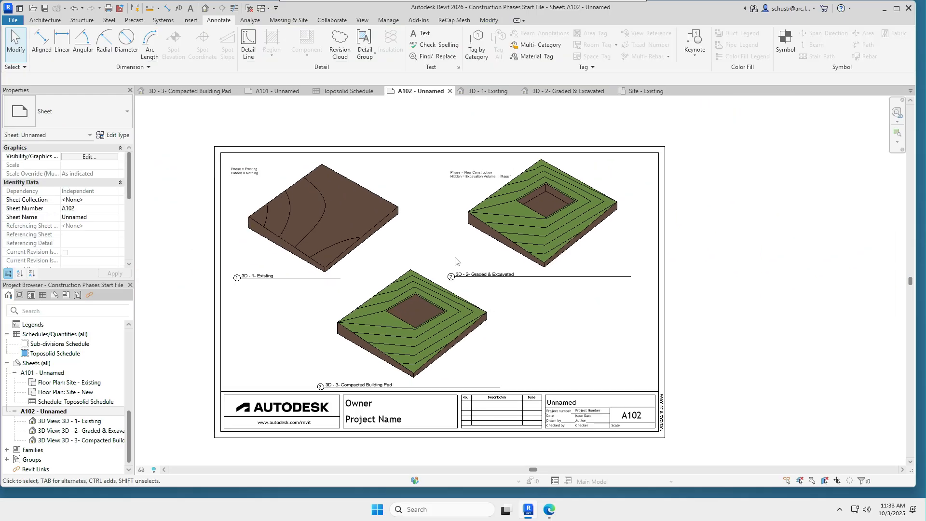
middle_click_drag(486, 320, 523, 309)
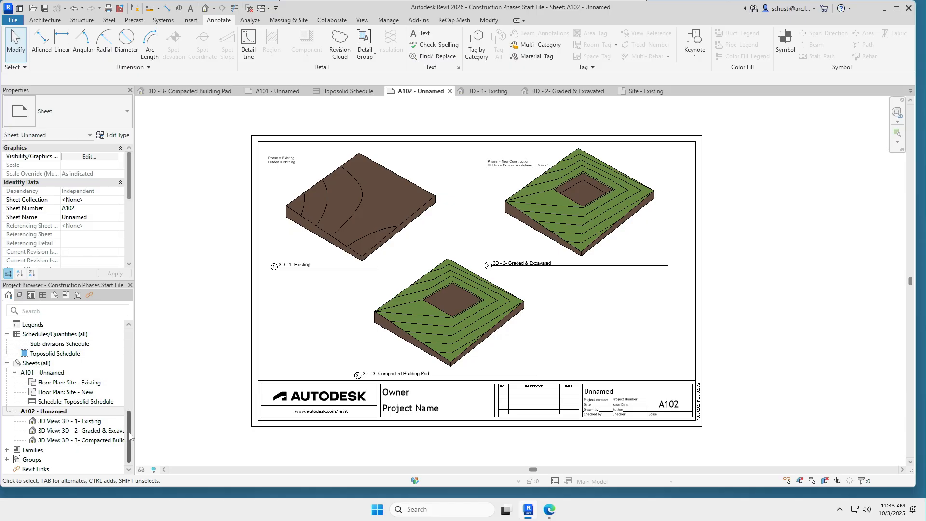
left_click_drag(130, 436, 131, 385)
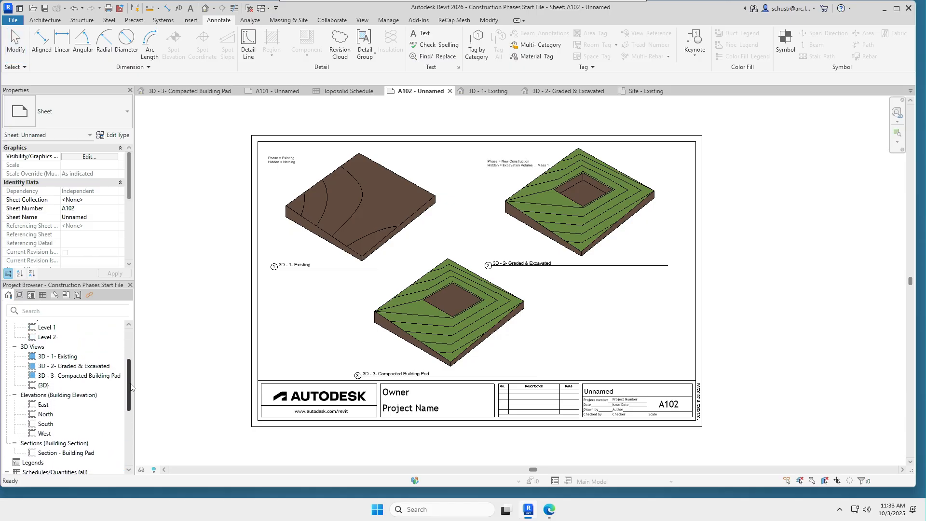
double_click(80, 375)
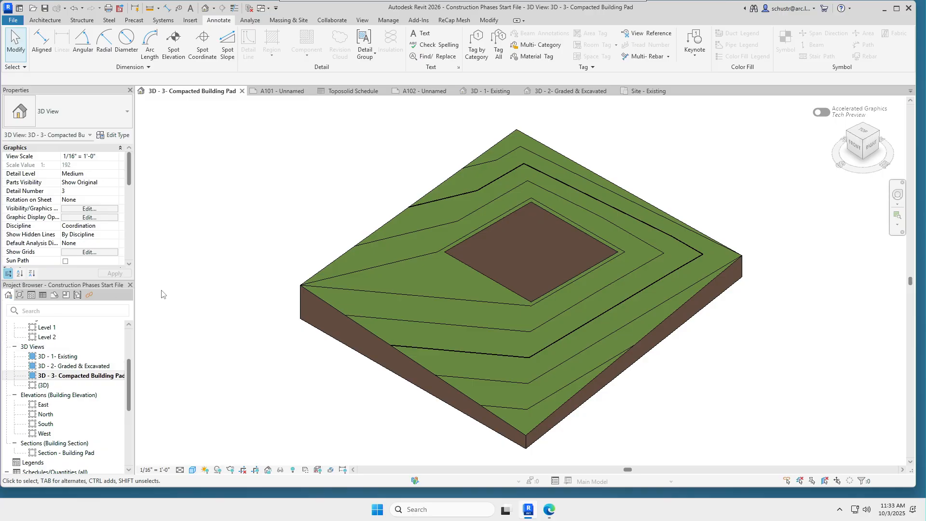
left_click_drag(130, 171, 129, 248)
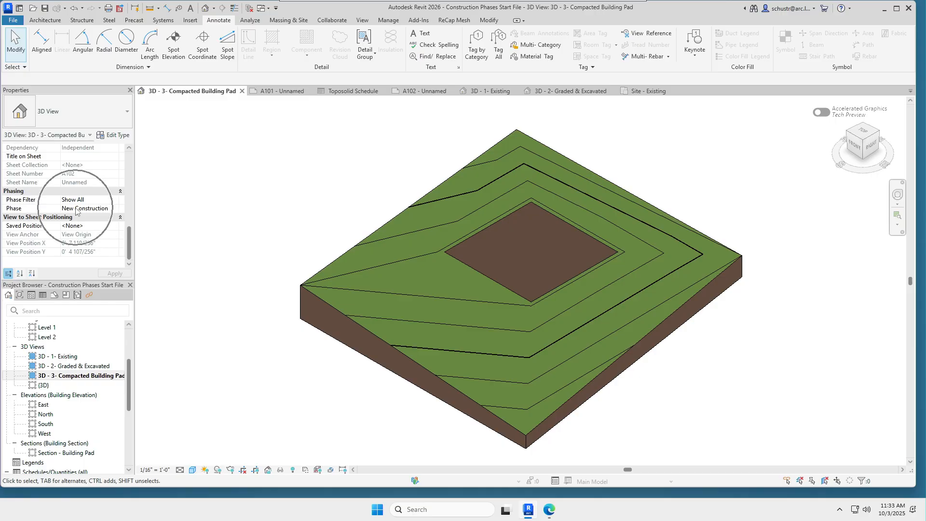
left_click(292, 470)
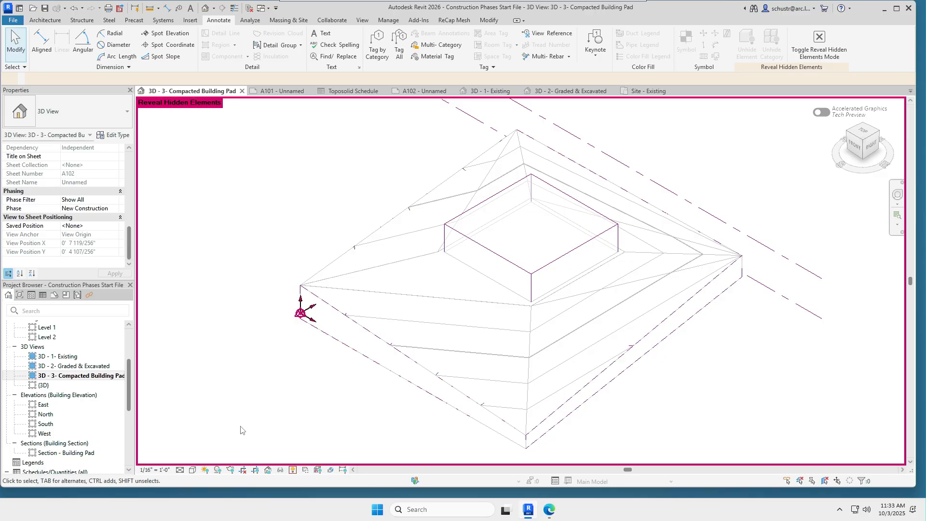
left_click(292, 469)
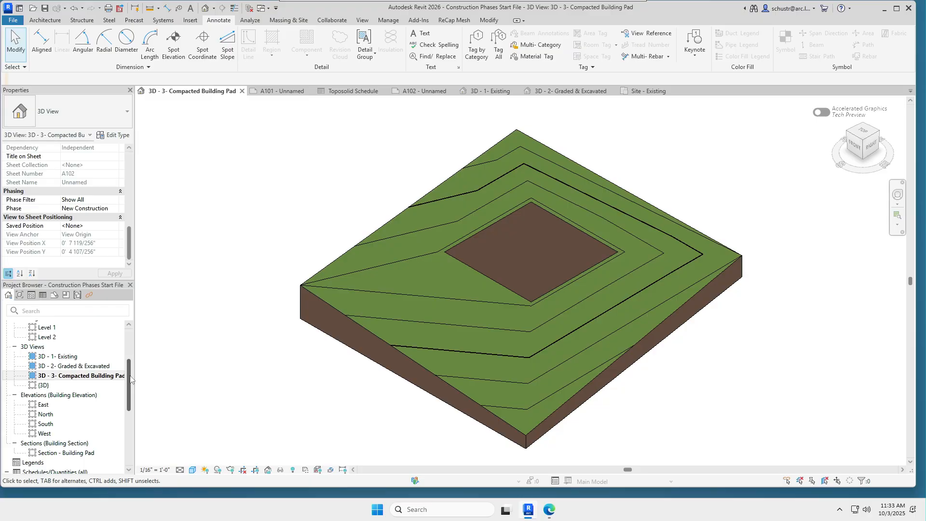
On sheet A102, copy the "Phase = New Construction" note to the lower-right side of the 3D - 3- Compacted Building Pad view
left_click_drag(129, 375, 132, 424)
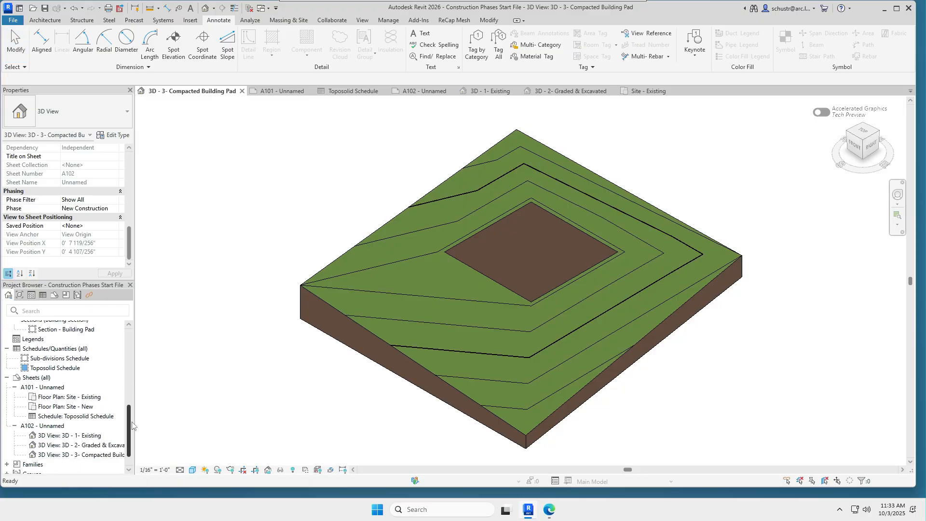
double_click(49, 426)
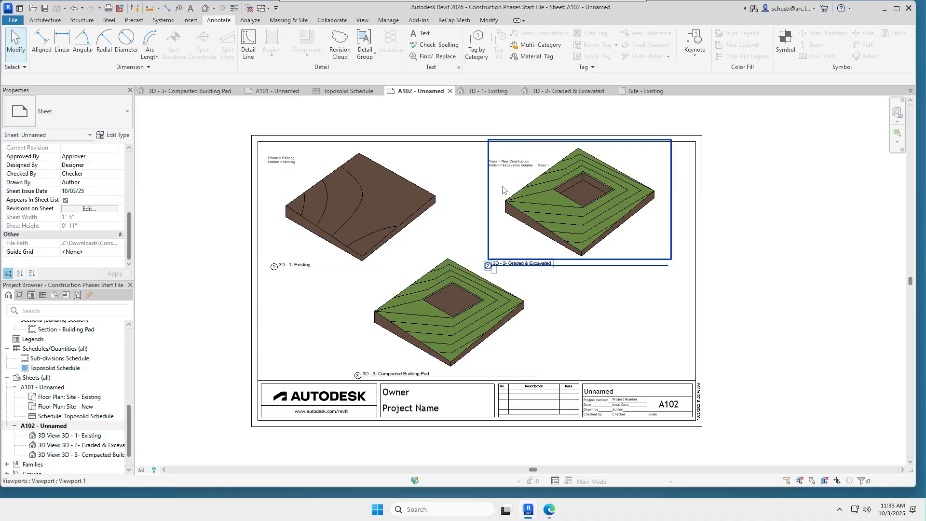
left_click(510, 166)
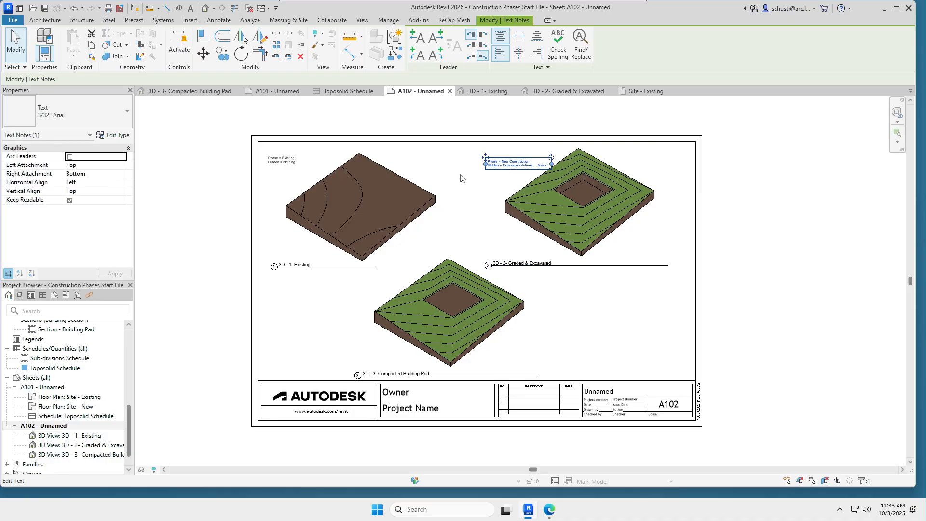
left_click(222, 53)
left_click(506, 176)
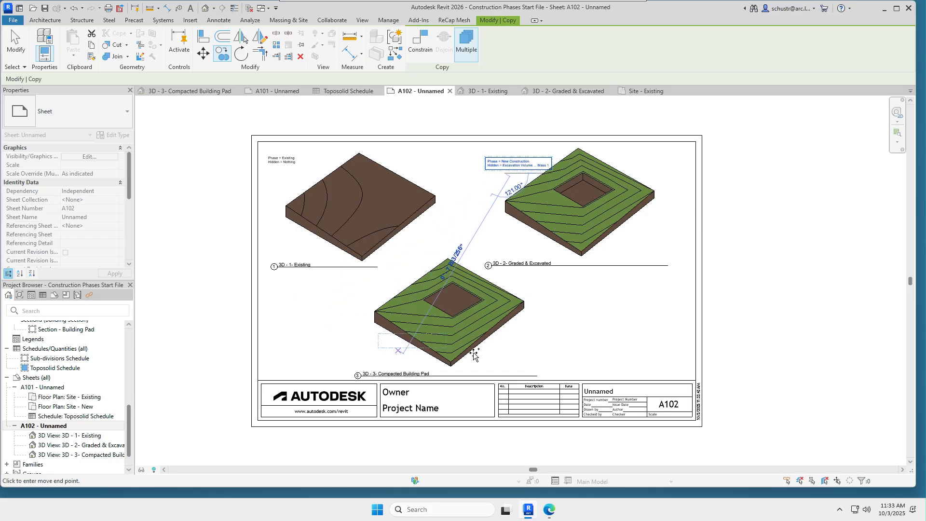
left_click(518, 356)
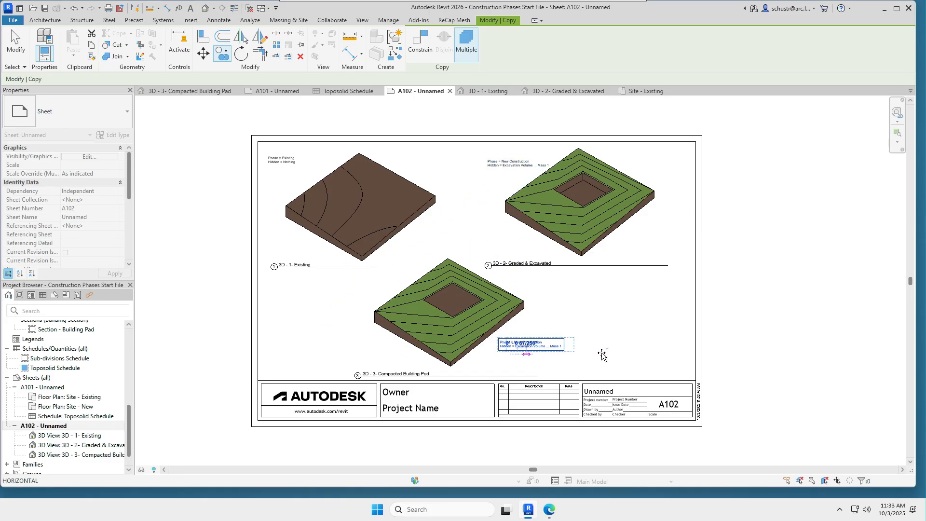
left_click(720, 351)
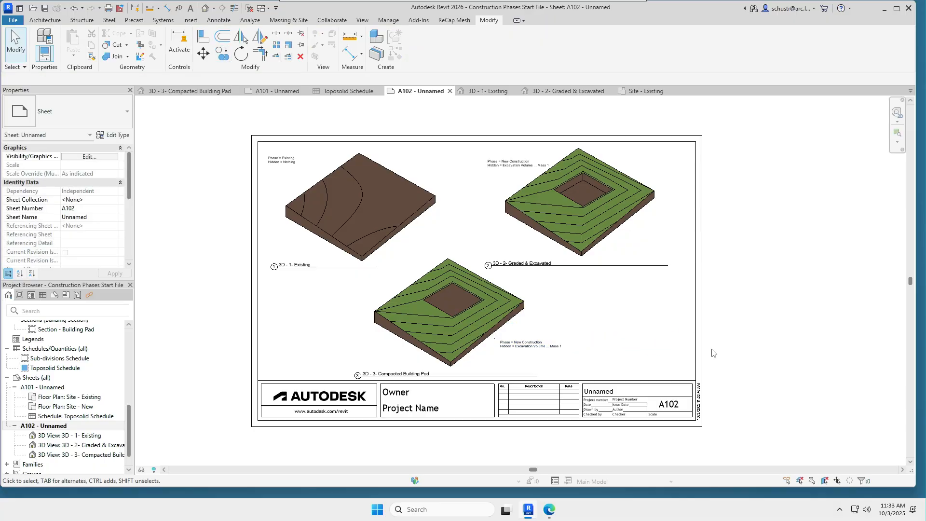
Start a PDF export of selected views/sheets and include only sheets A101 and A102
left_click(11, 21)
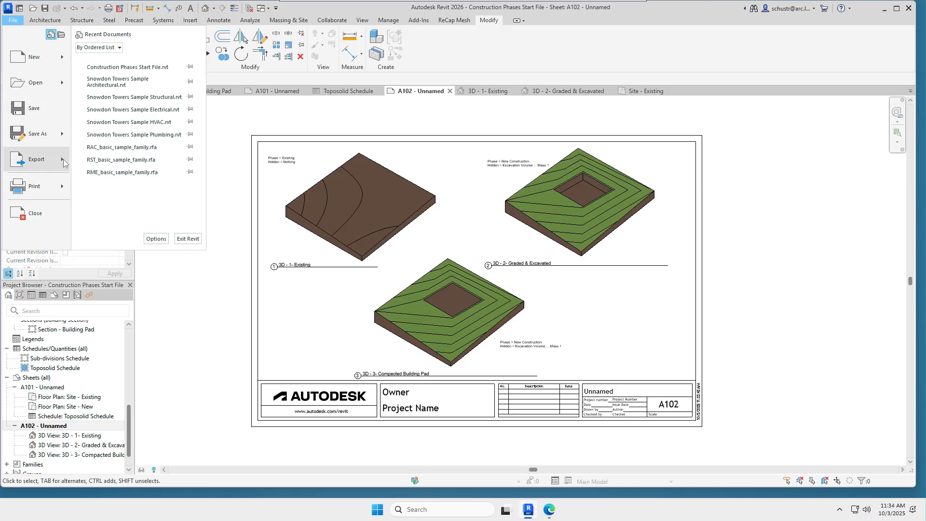
mouse_move(63, 160)
left_click(128, 97)
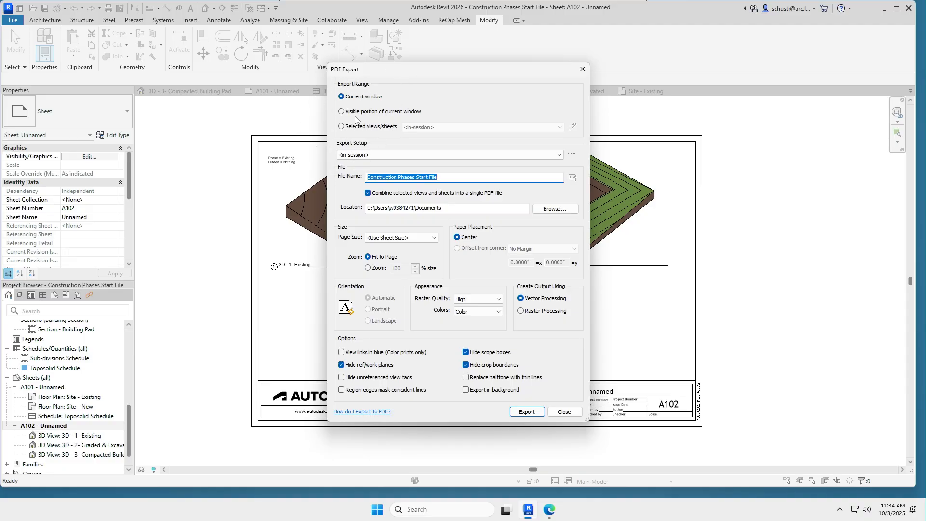
left_click(341, 126)
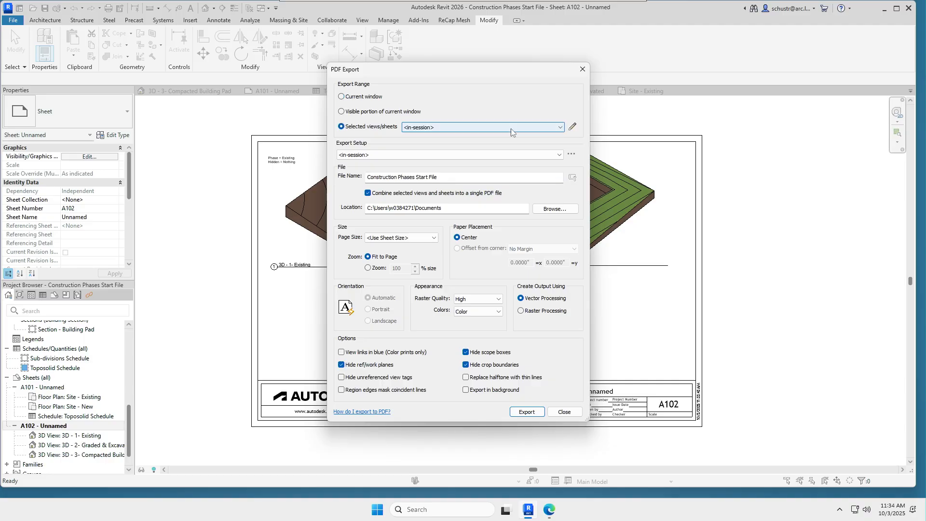
left_click(573, 128)
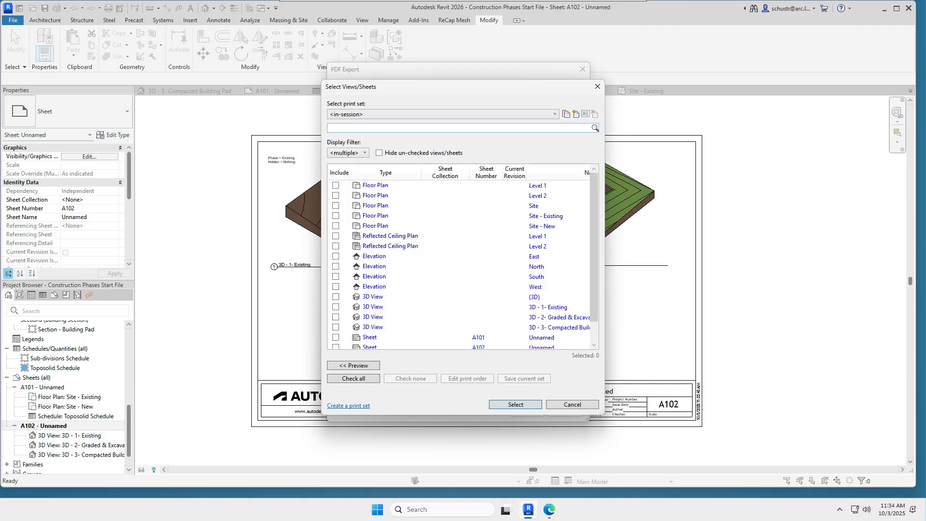
scroll(400, 244, "down", 1)
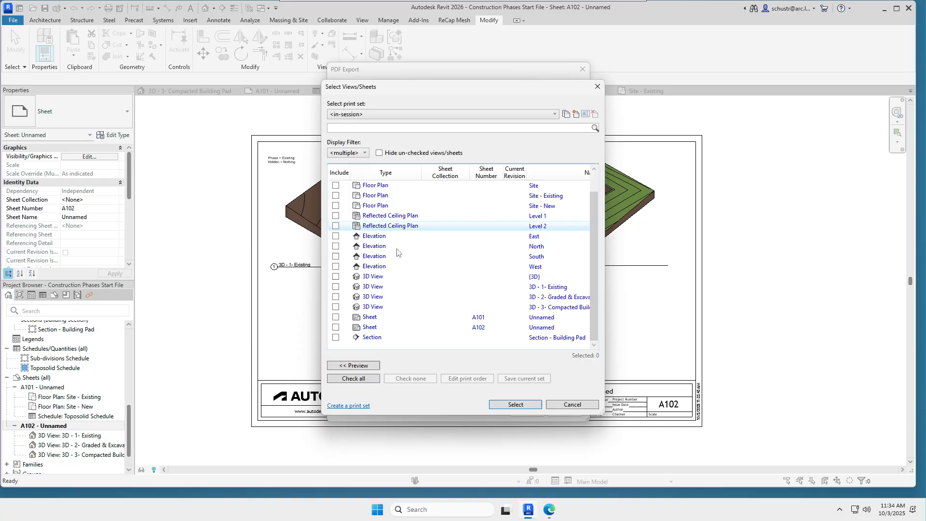
left_click(335, 318)
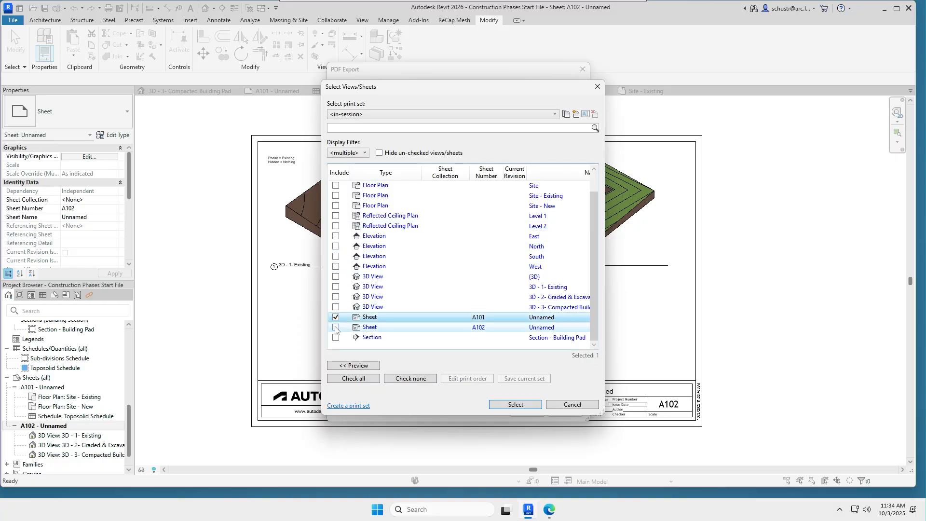
left_click(336, 328)
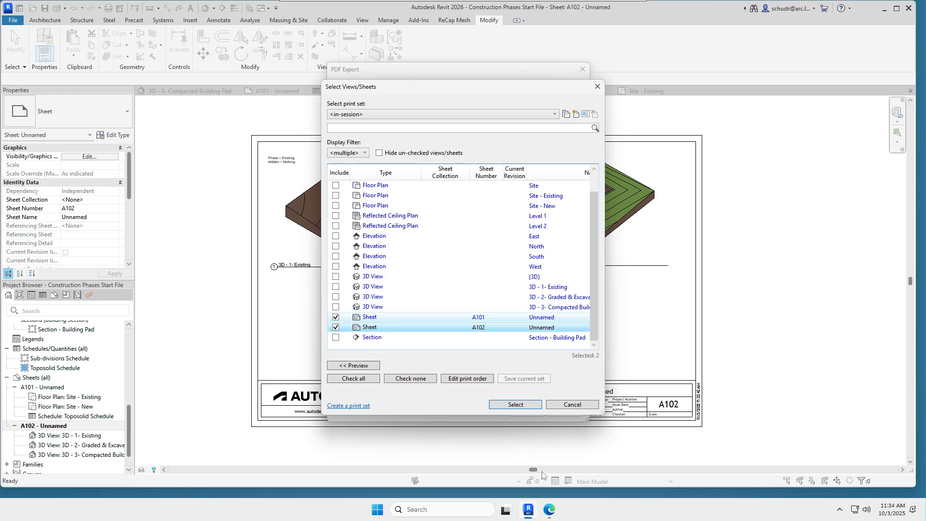
left_click(515, 405)
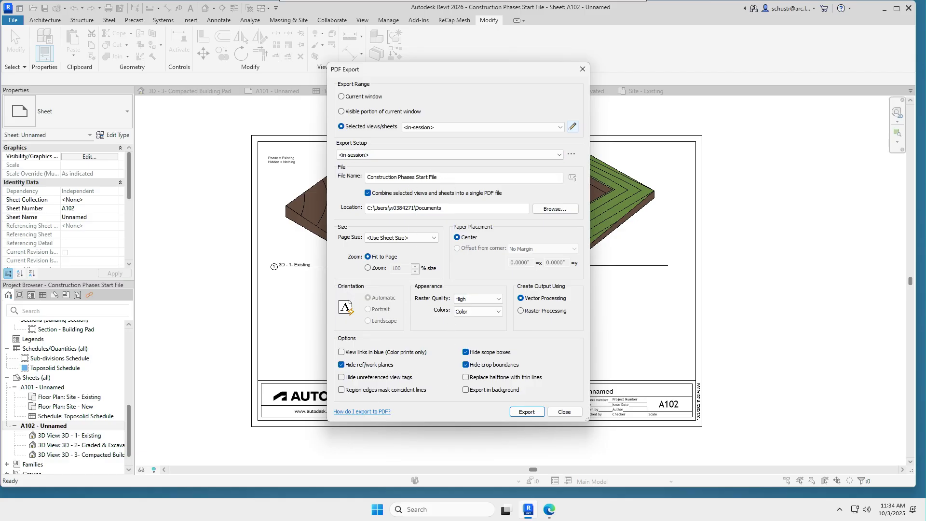
Set the PDF location to the Downloads folder on network drive Z: and export the combined file
left_click(551, 210)
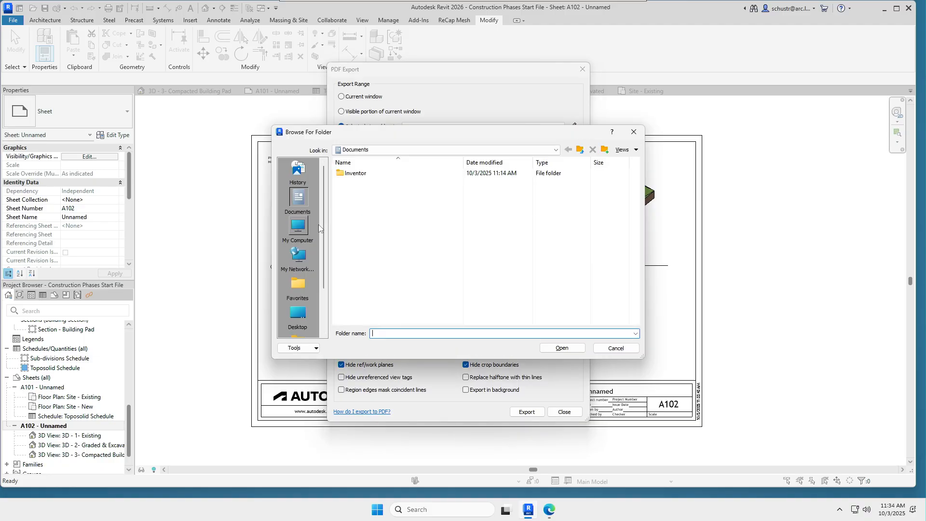
left_click(305, 229)
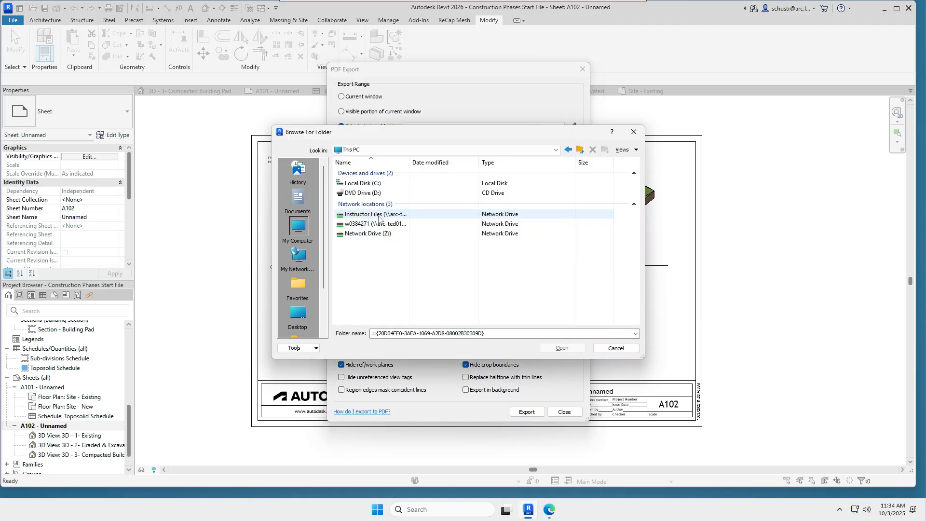
double_click(377, 233)
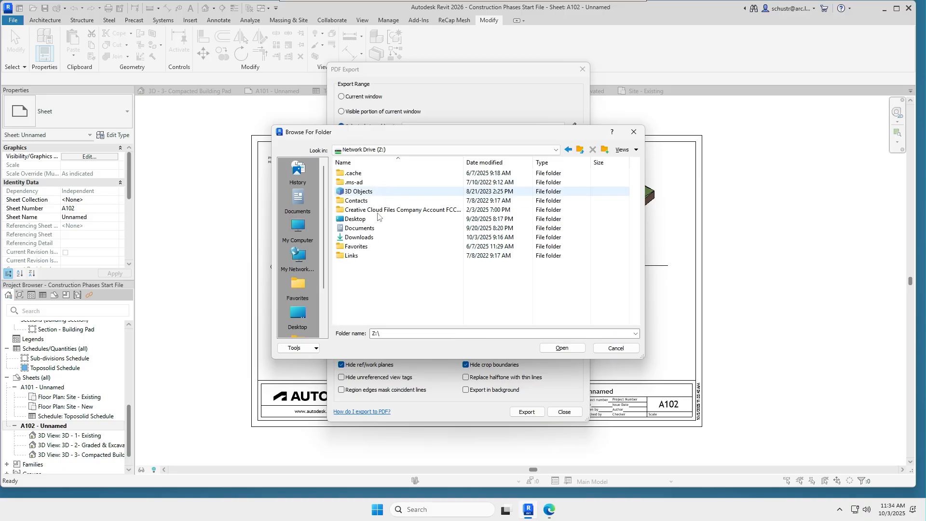
left_click(362, 238)
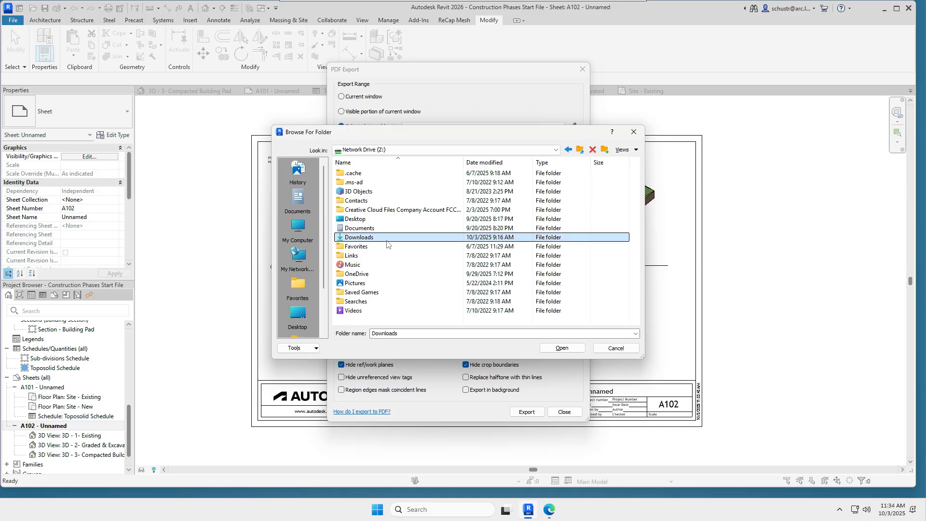
double_click(389, 239)
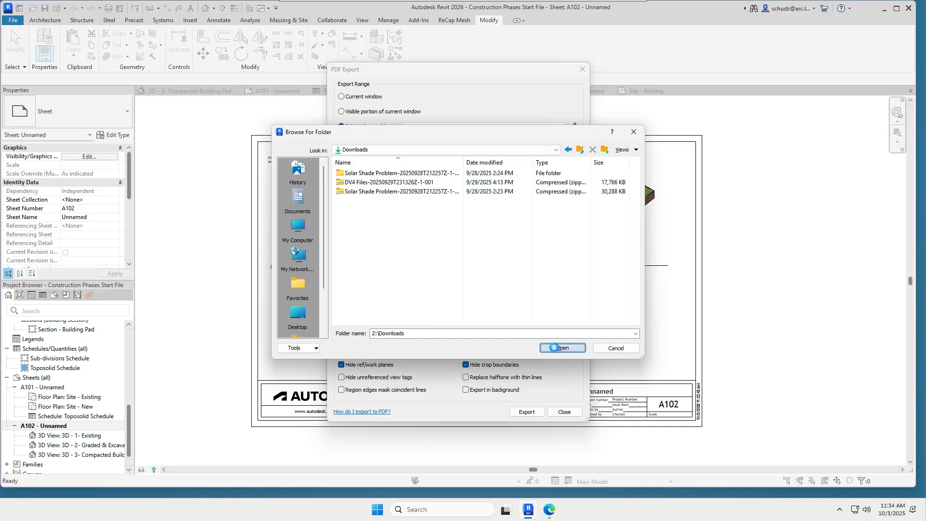
left_click(556, 349)
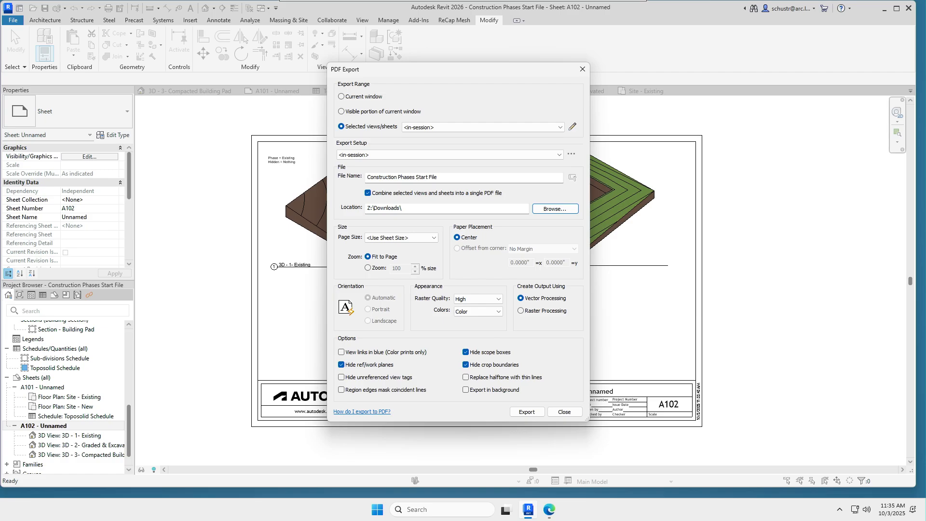
left_click(526, 413)
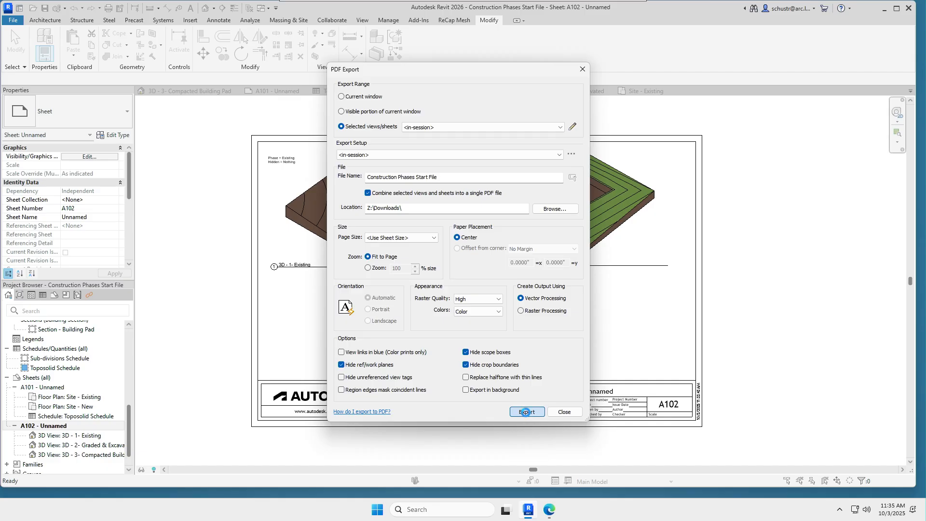